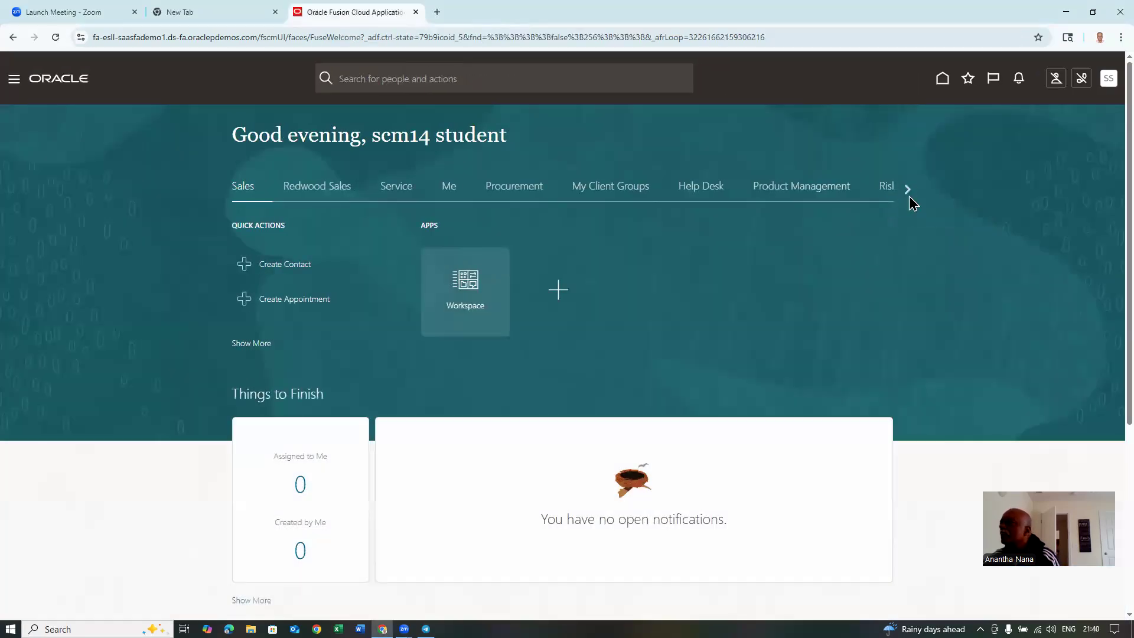
- Scroll the home page work areas to the end and open the Tools work area
{"action": "left_click", "coordinate": [908, 195]}
{"action": "left_click", "coordinate": [910, 198]}
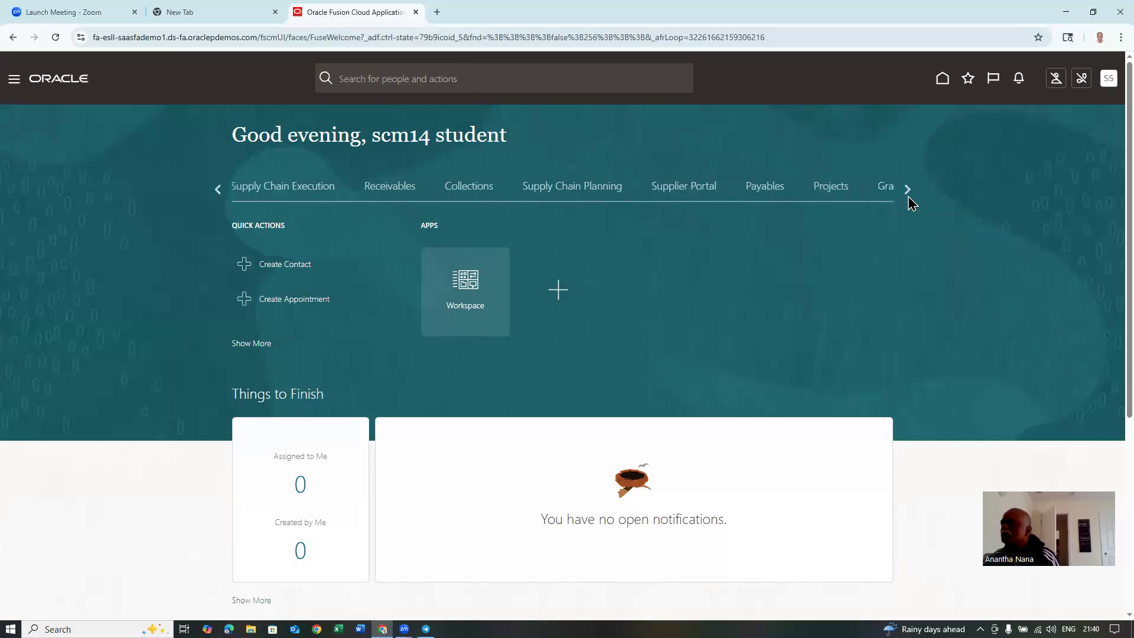
{"action": "left_click", "coordinate": [909, 200]}
{"action": "left_click", "coordinate": [909, 201]}
{"action": "left_click", "coordinate": [910, 200]}
{"action": "left_click", "coordinate": [910, 201]}
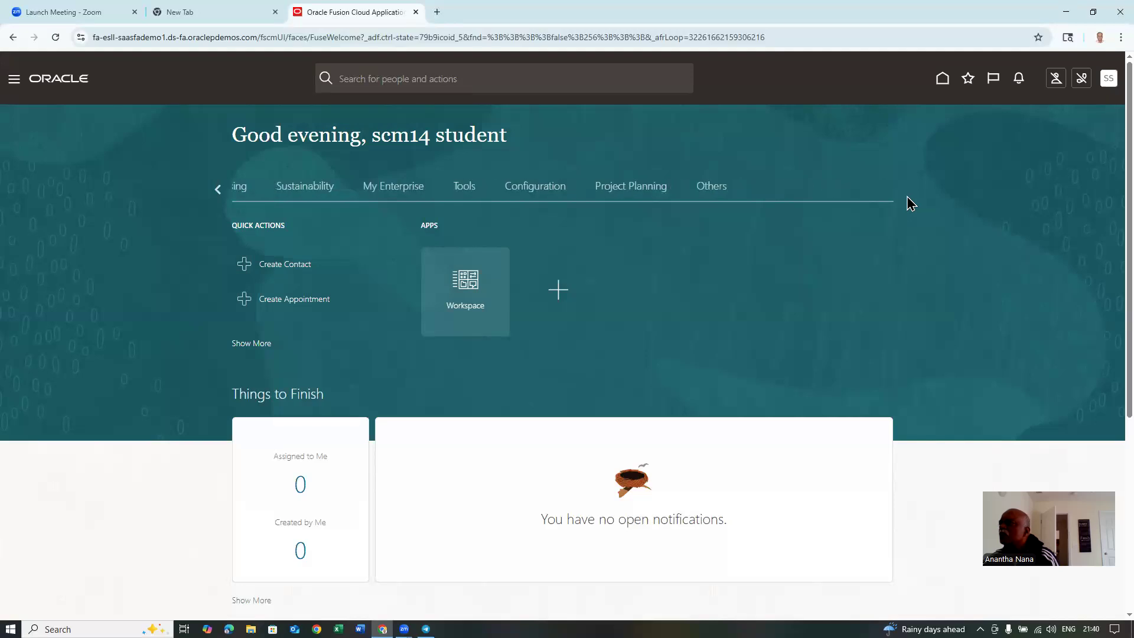
{"action": "left_click", "coordinate": [328, 188]}
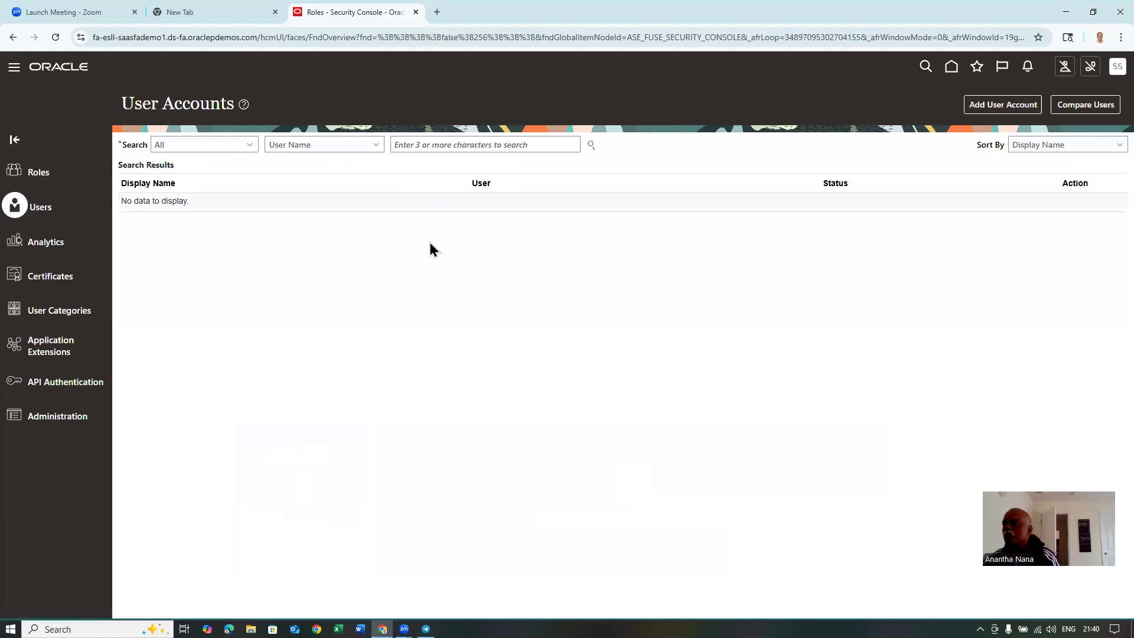
- Search user accounts for the student's user name and review the found account's details and roles
{"action": "left_click", "coordinate": [448, 147]}
{"action": "type", "text": "scm14"}
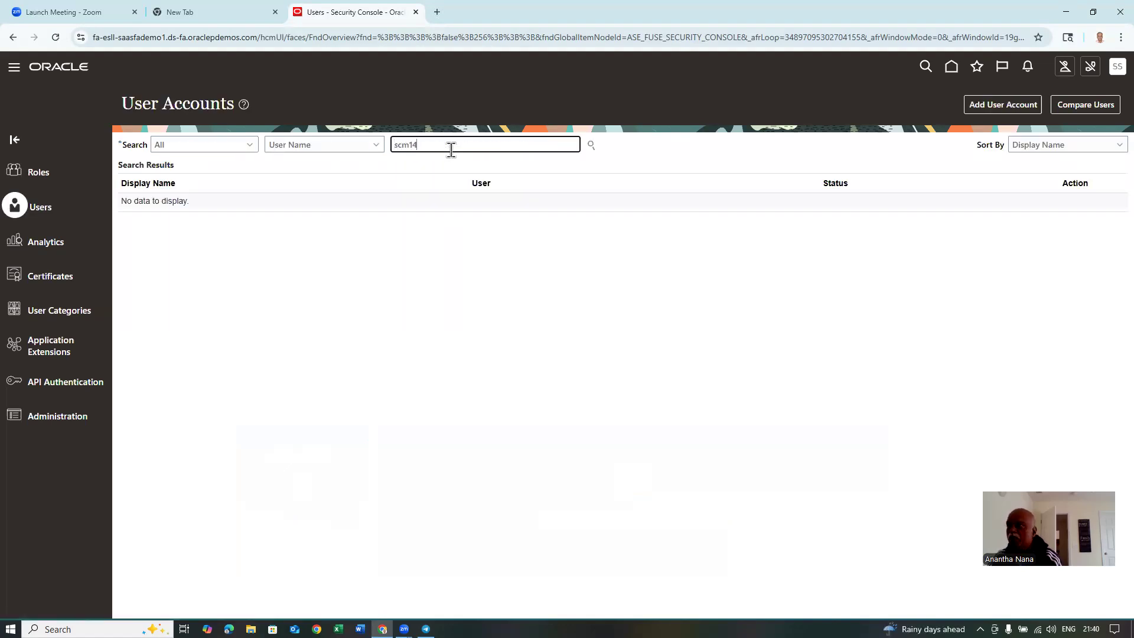
{"action": "key", "text": "Return"}
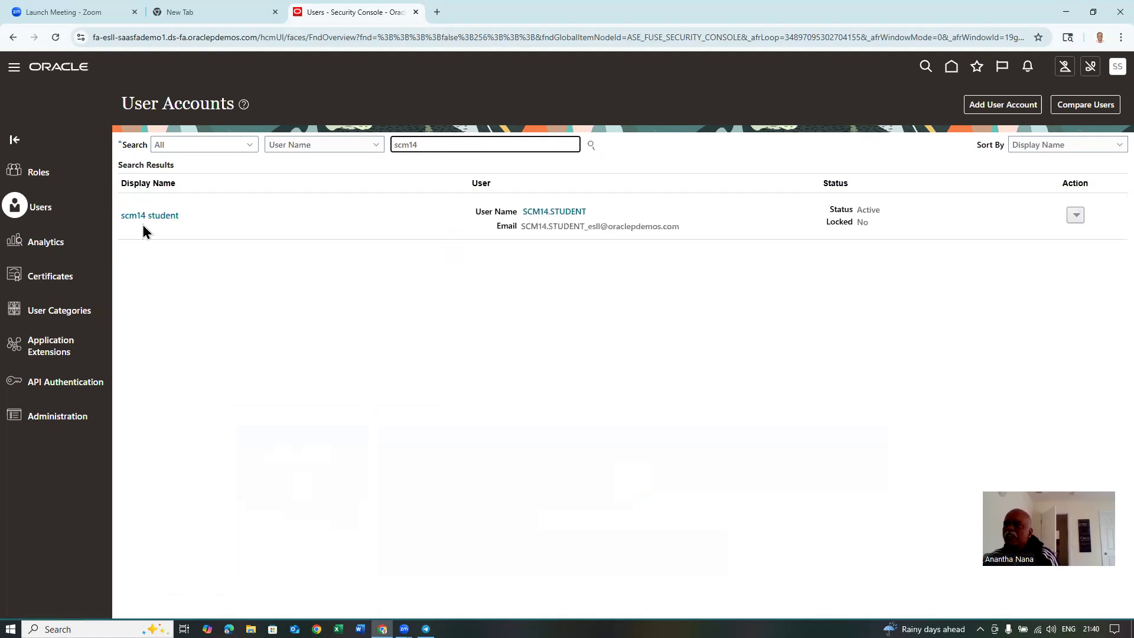
{"action": "left_click", "coordinate": [148, 218]}
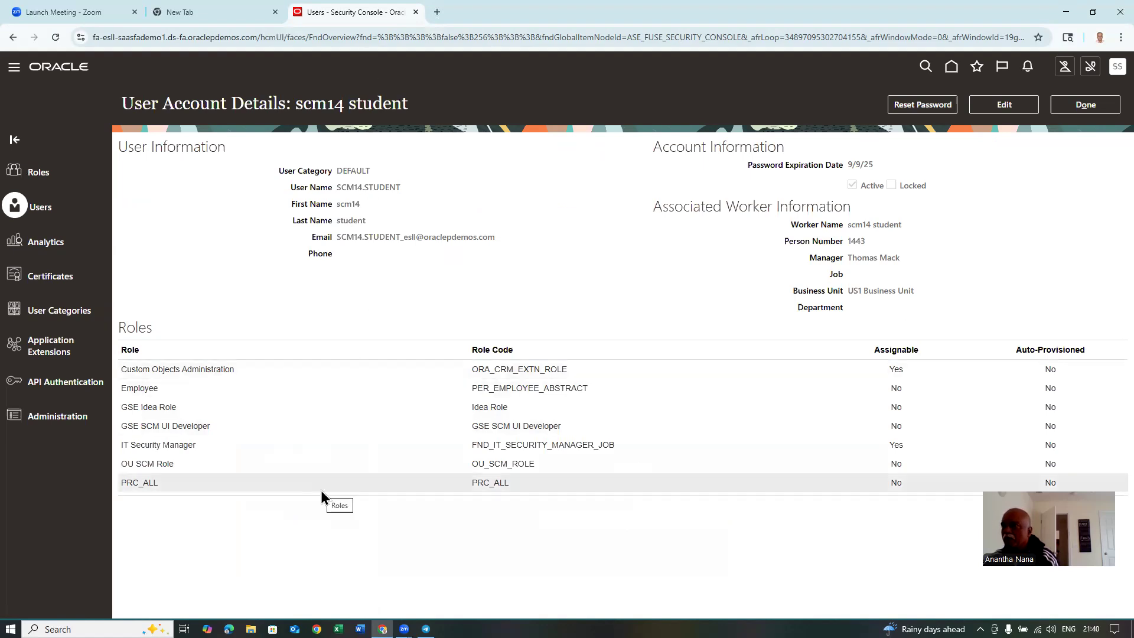
{"action": "left_click", "coordinate": [1088, 105]}
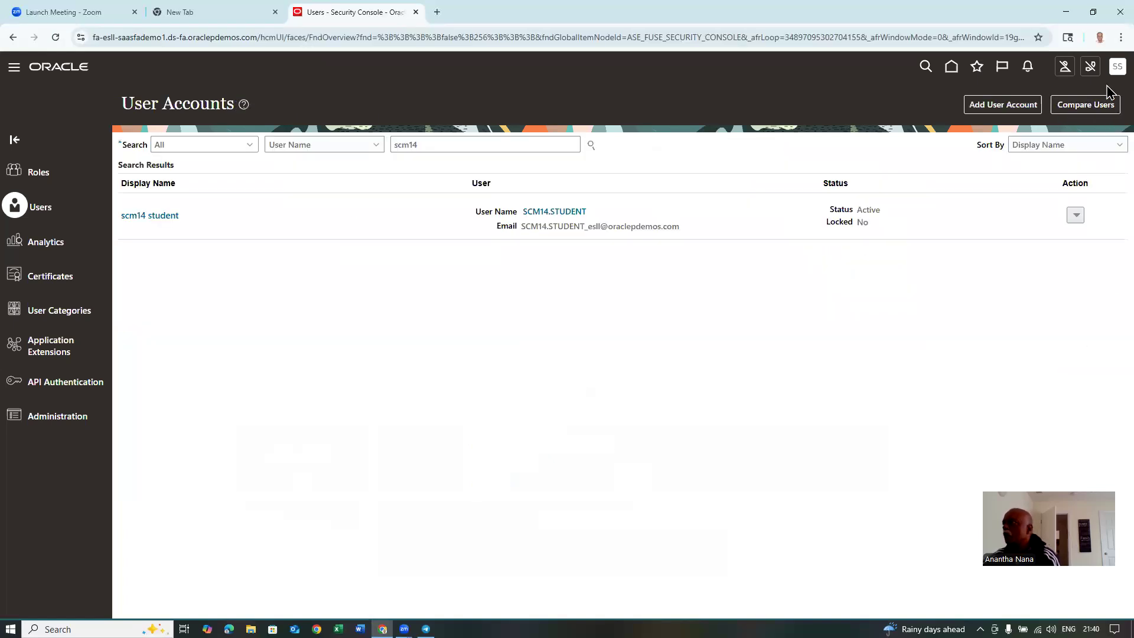
- Go to Setup and Maintenance offerings and open the Procurement offering's opt-in features
{"action": "left_click", "coordinate": [1116, 68]}
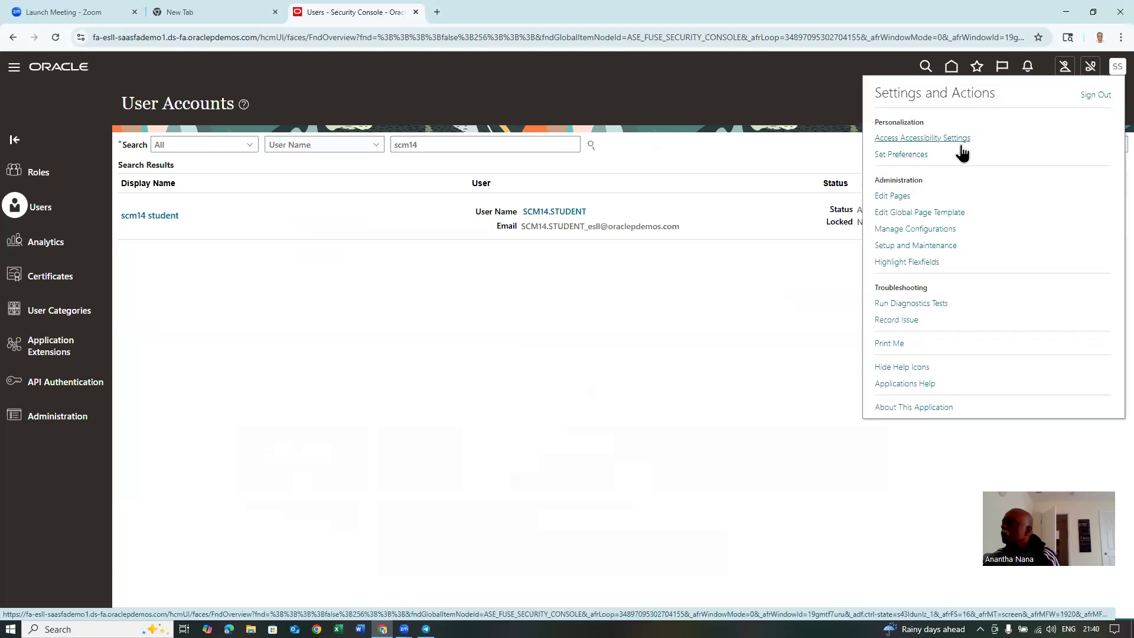
{"action": "left_click", "coordinate": [926, 245]}
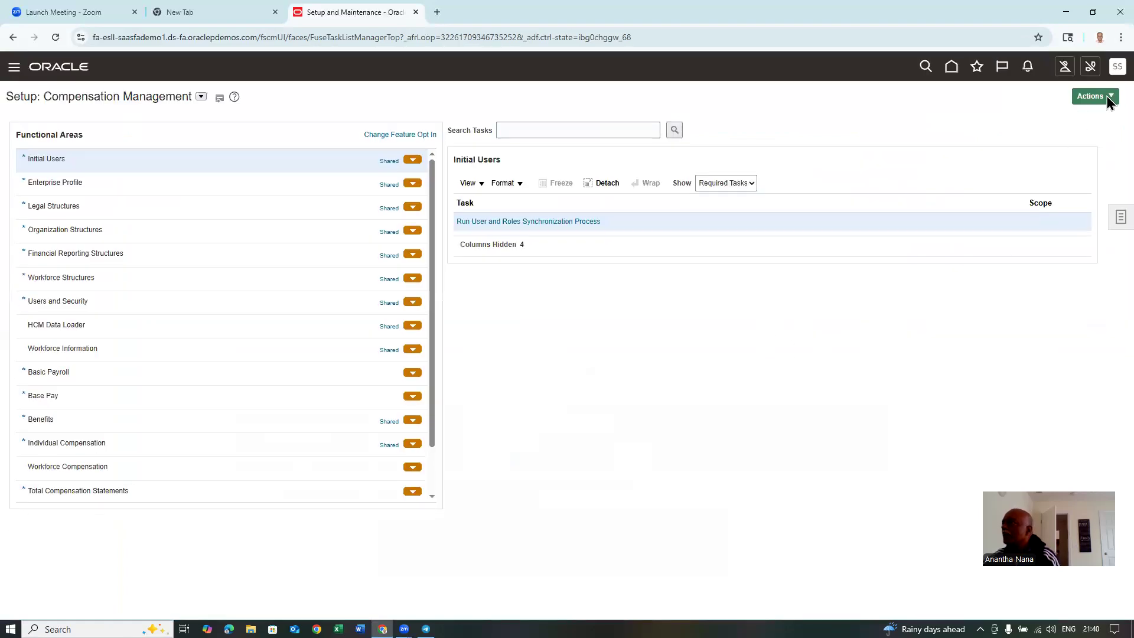
{"action": "left_click", "coordinate": [1107, 96]}
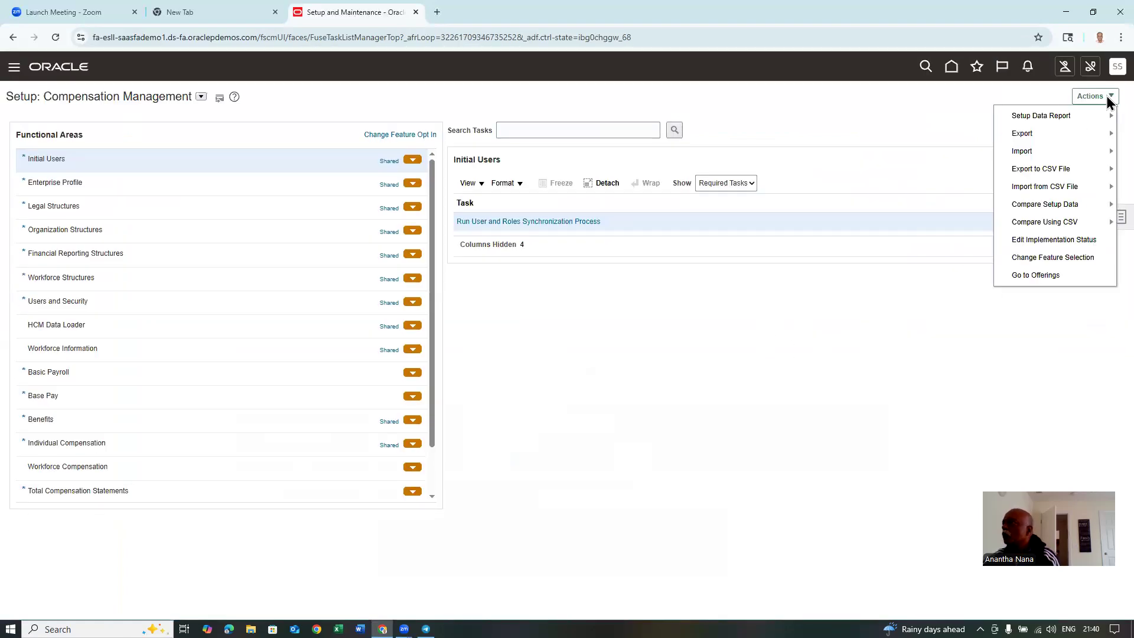
{"action": "left_click", "coordinate": [1050, 274]}
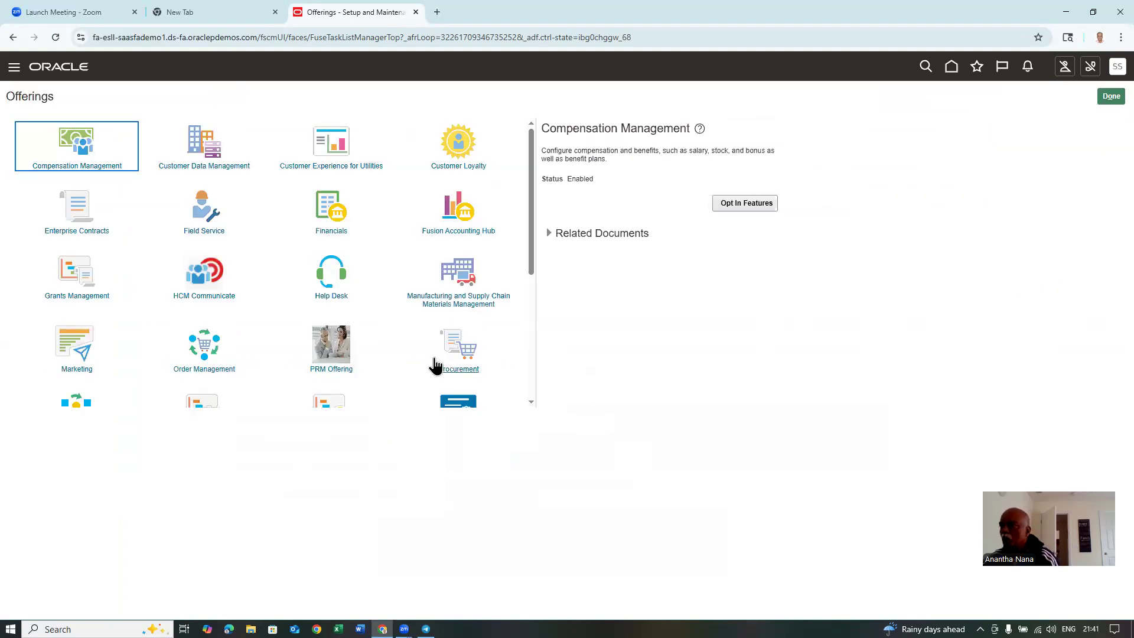
{"action": "left_click", "coordinate": [466, 353]}
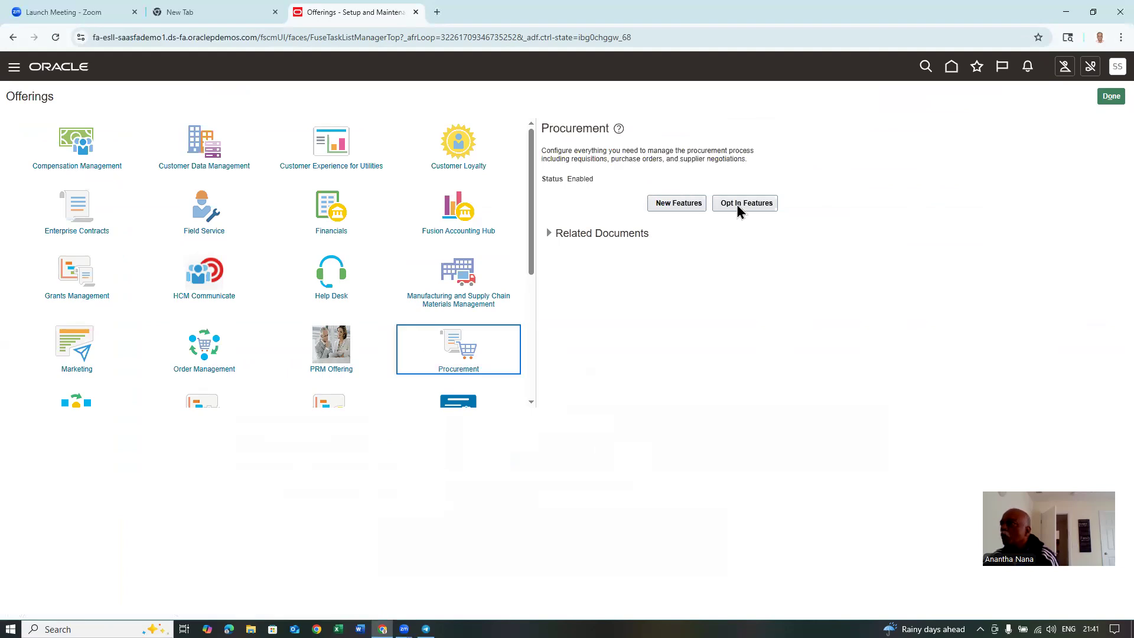
{"action": "left_click", "coordinate": [748, 204]}
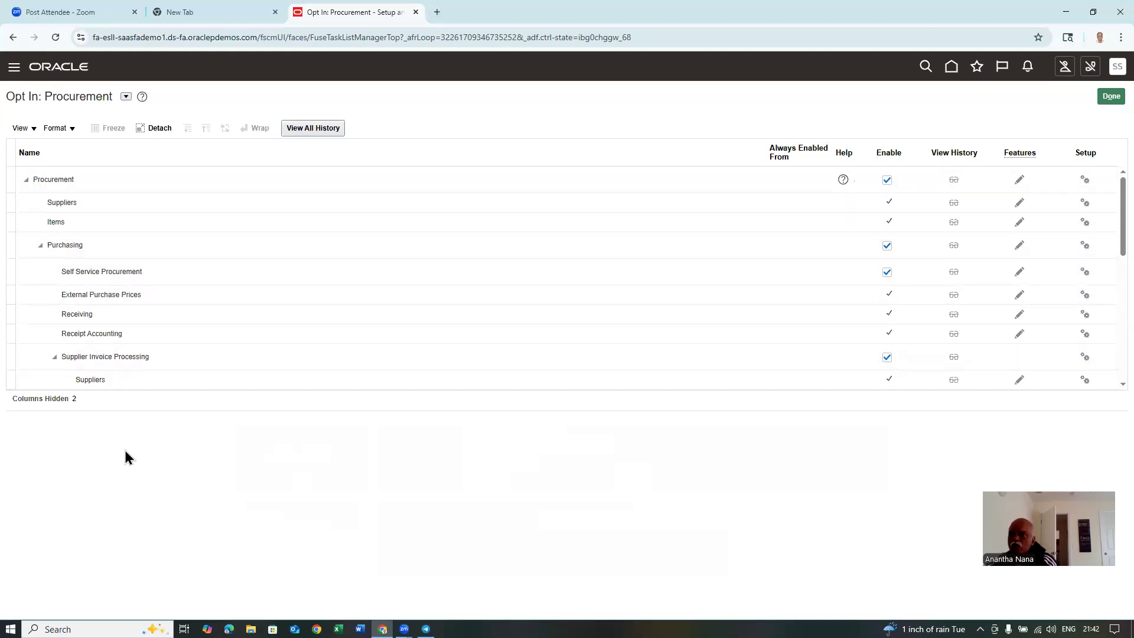
- Select the Suppliers area under Supplier Invoice Processing
{"action": "left_click", "coordinate": [124, 386]}
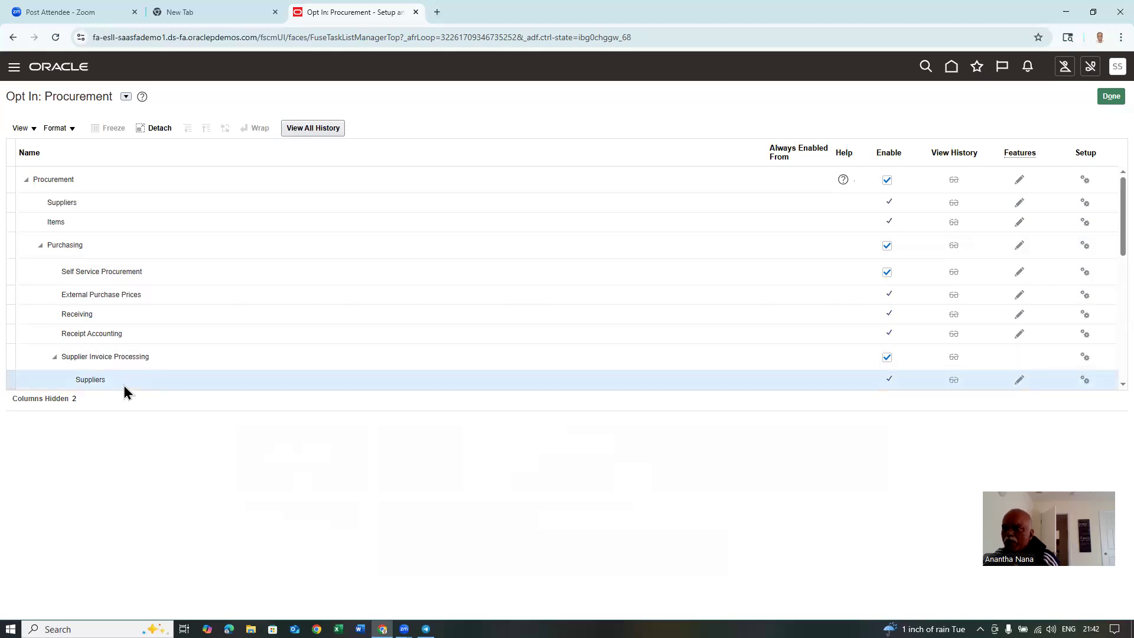
- Inspect the Suppliers features, leaving Approve Internal Changes on Supplier Profile unchanged at None
{"action": "left_click", "coordinate": [1020, 380]}
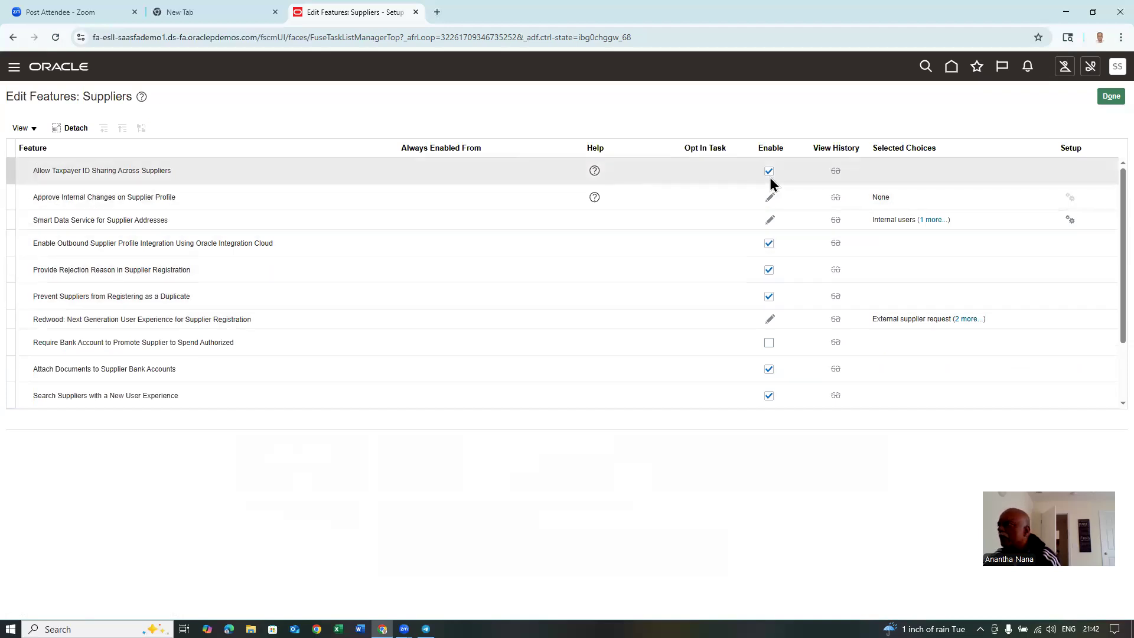
{"action": "left_click", "coordinate": [770, 197]}
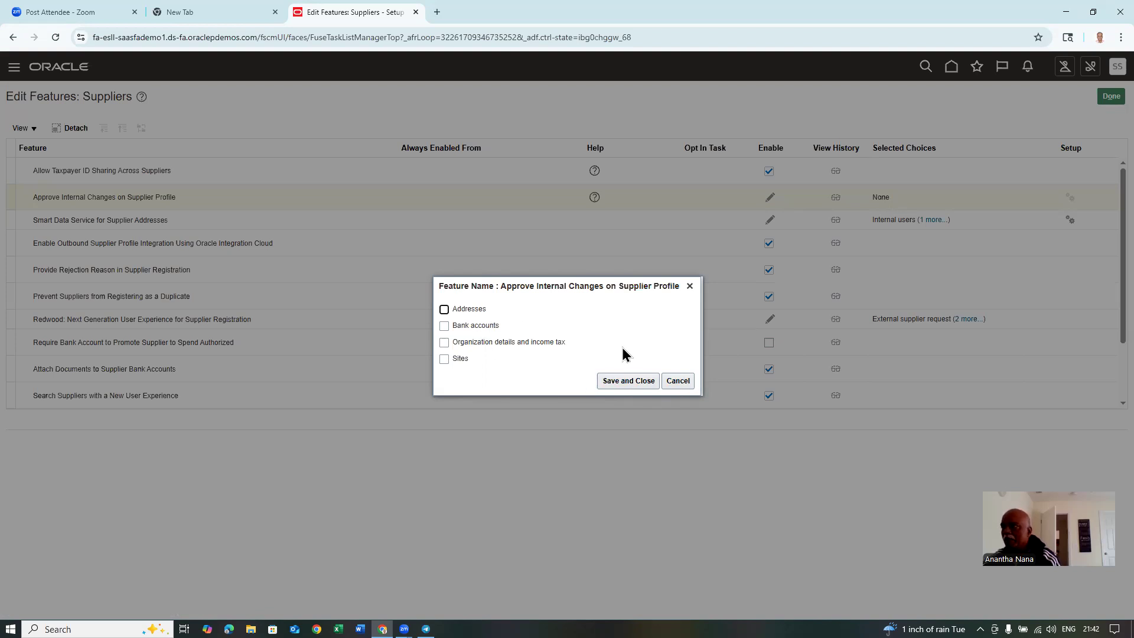
{"action": "left_click", "coordinate": [678, 380]}
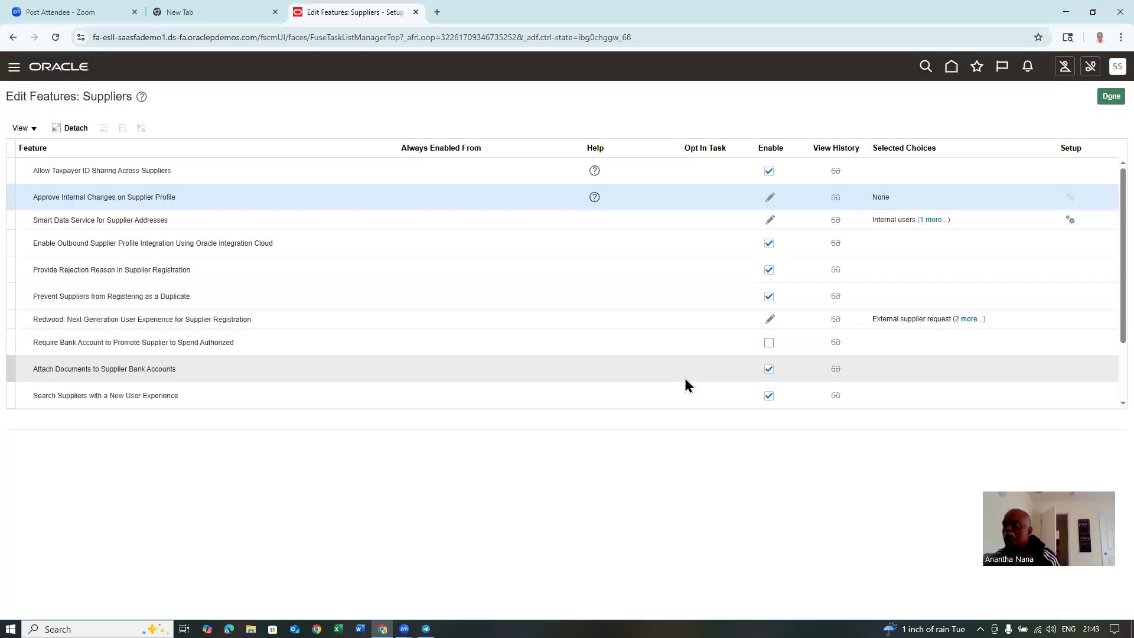
- Duplicate the browser tab and open the Suppliers work area from Procurement
{"action": "right_click", "coordinate": [351, 11]}
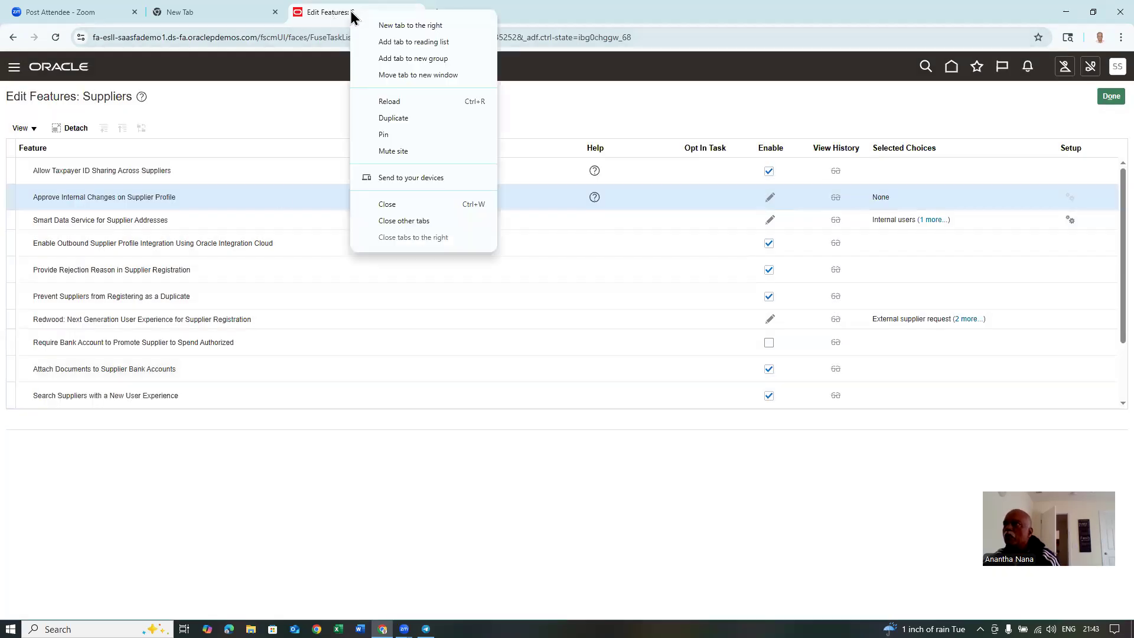
{"action": "left_click", "coordinate": [384, 118]}
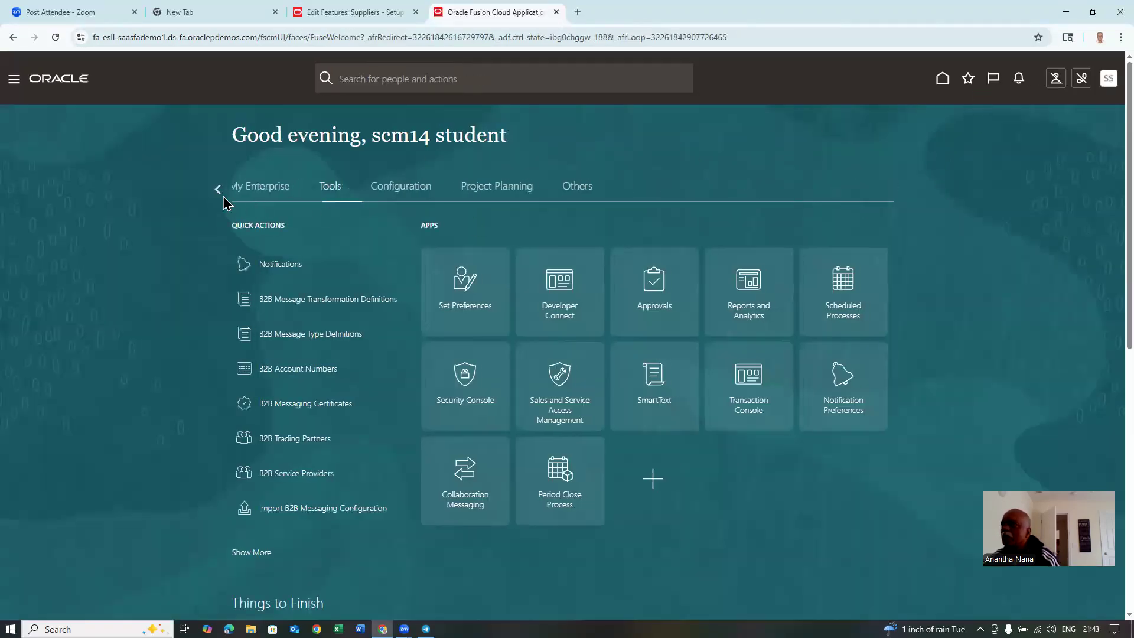
{"action": "left_click", "coordinate": [218, 189]}
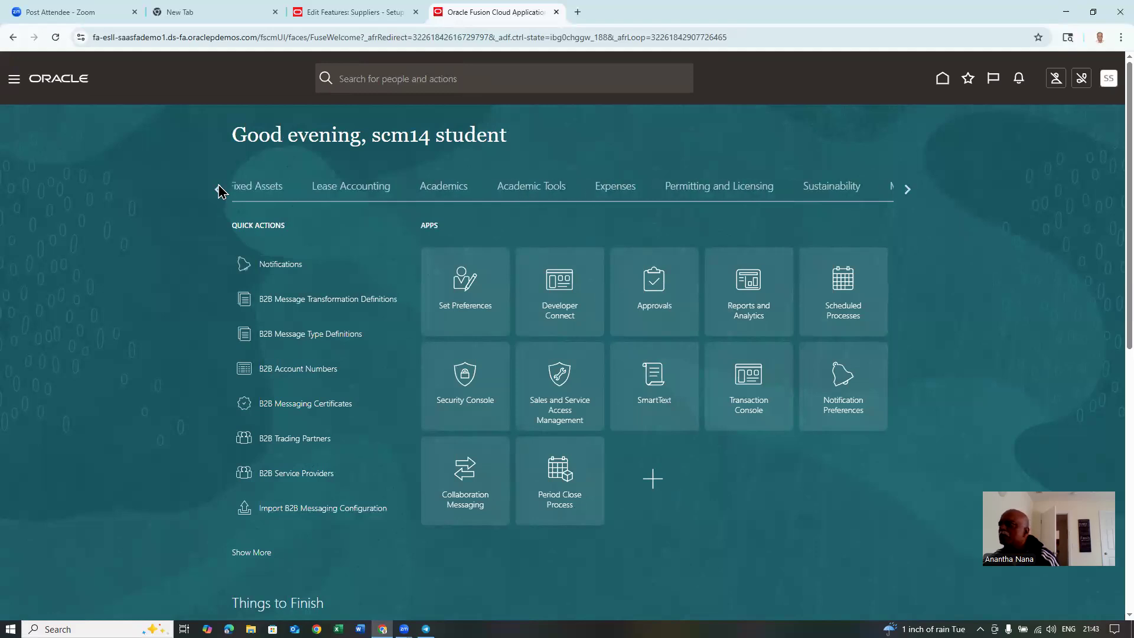
{"action": "left_click", "coordinate": [218, 189]}
{"action": "left_click", "coordinate": [219, 189]}
{"action": "left_click", "coordinate": [218, 189]}
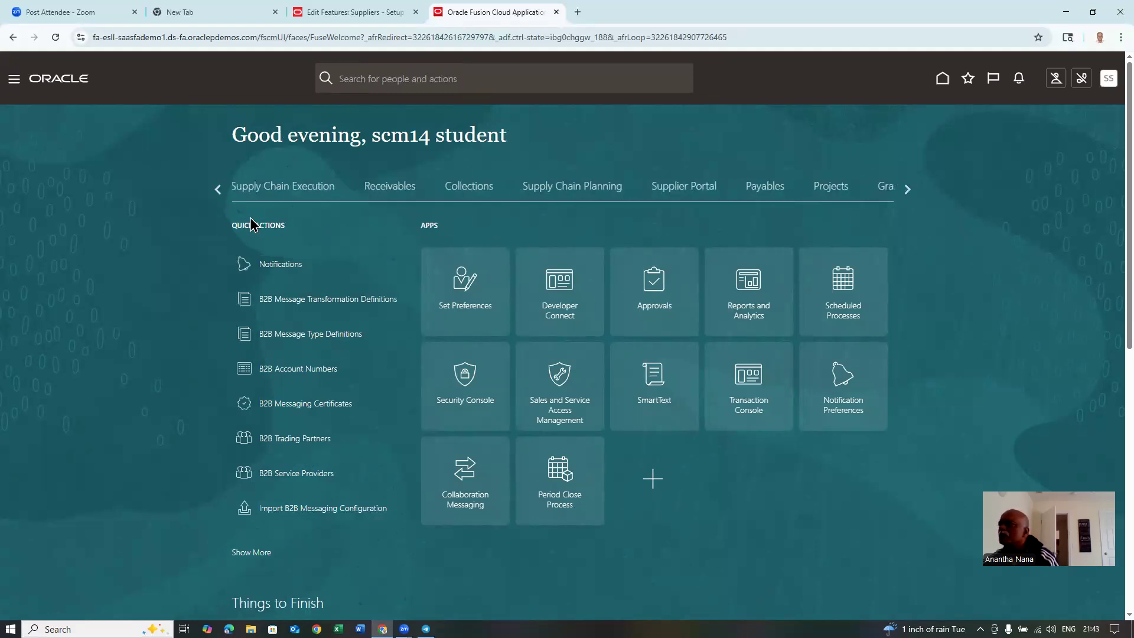
{"action": "left_click", "coordinate": [222, 190]}
{"action": "left_click", "coordinate": [220, 190]}
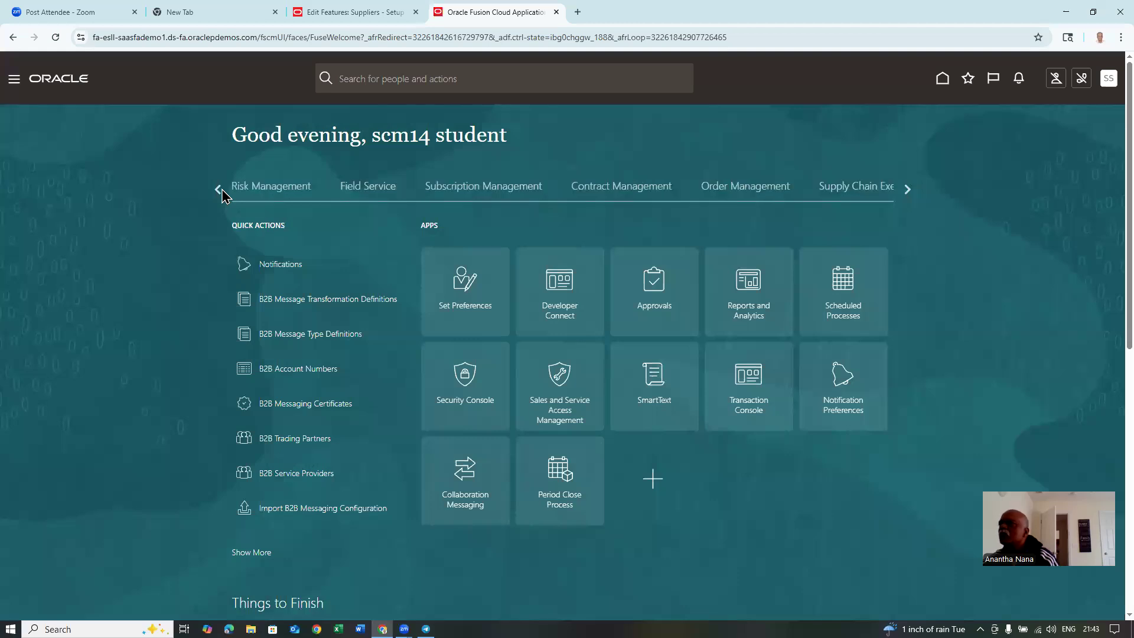
{"action": "left_click", "coordinate": [220, 190]}
{"action": "left_click", "coordinate": [219, 190]}
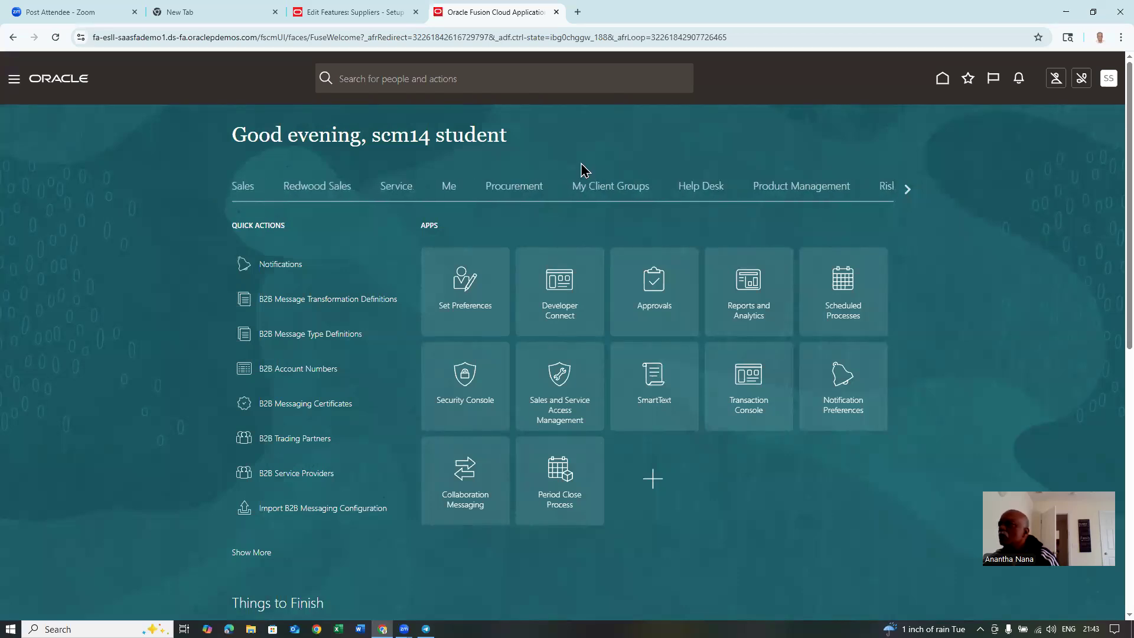
{"action": "left_click", "coordinate": [523, 195]}
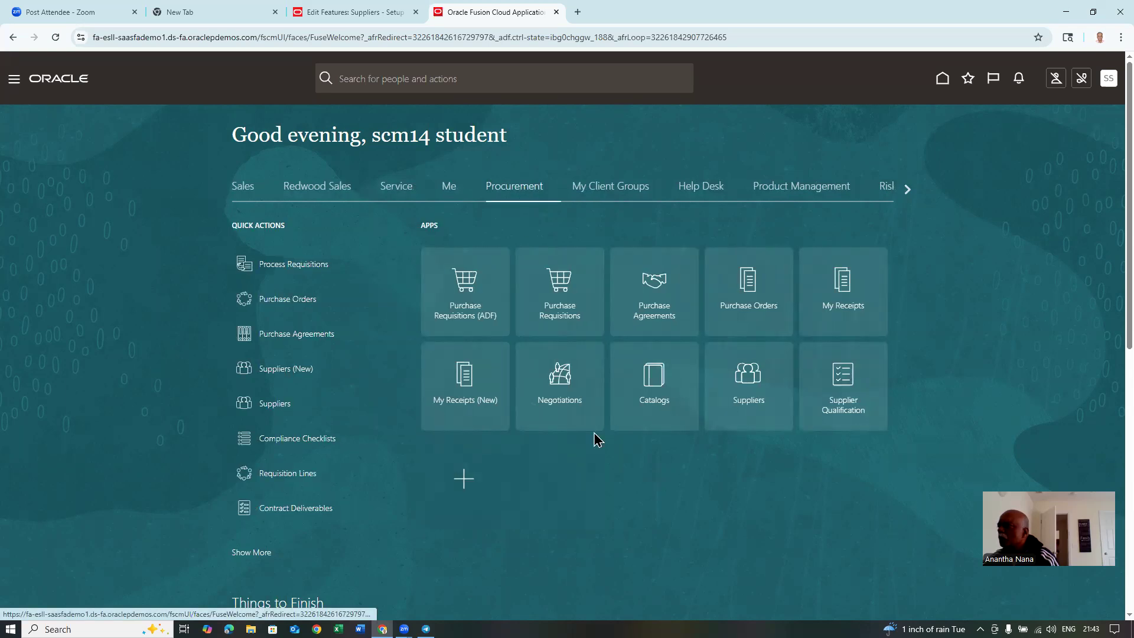
{"action": "left_click", "coordinate": [746, 396]}
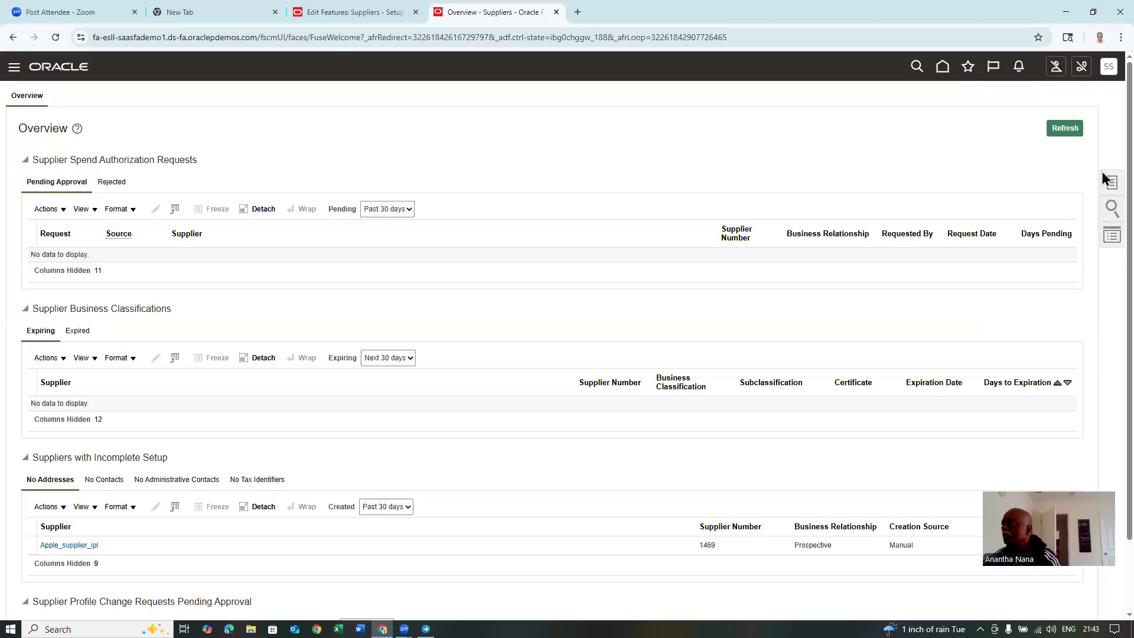
- Create supplier t01_sup_1 as Spend Authorized with tax organization type Corporation
{"action": "left_click", "coordinate": [1109, 185]}
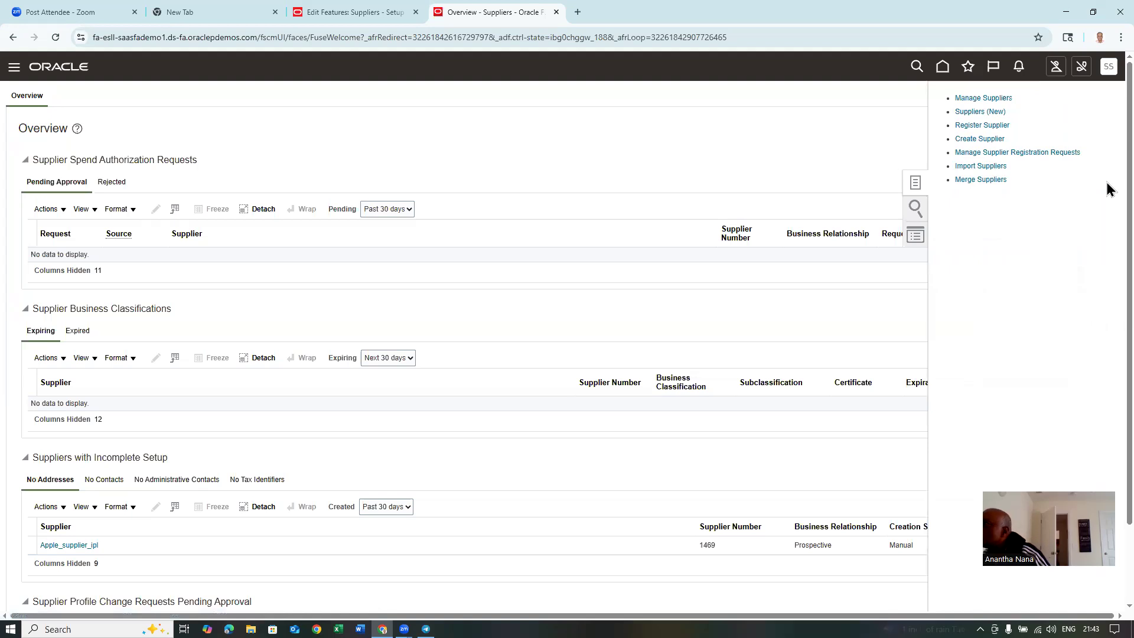
{"action": "left_click", "coordinate": [983, 140]}
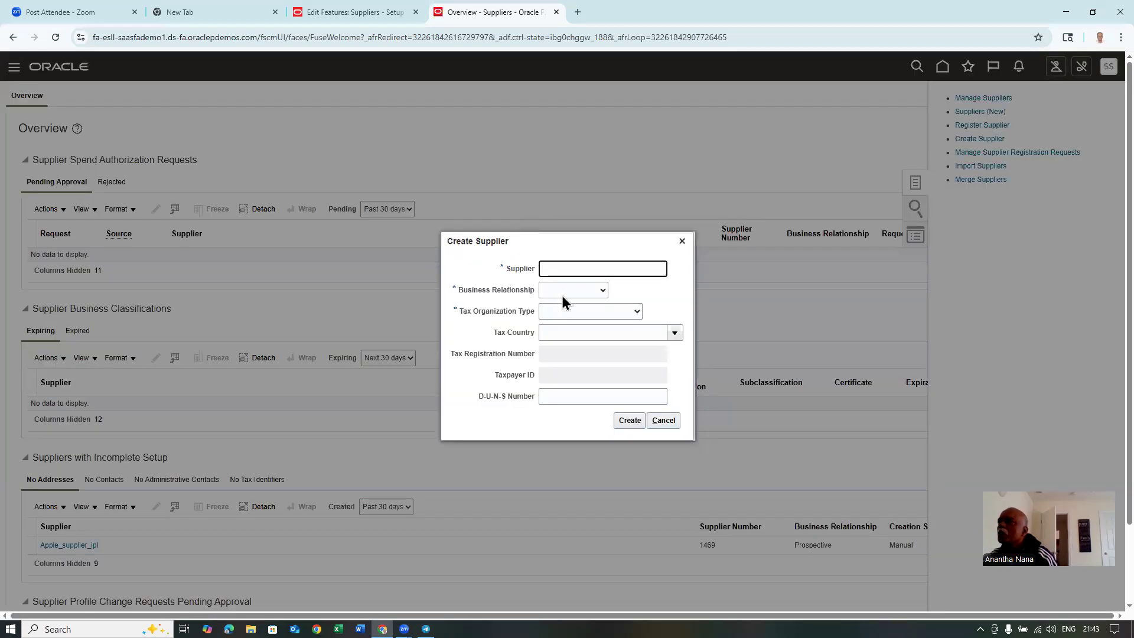
{"action": "type", "text": "t01_sup_1"}
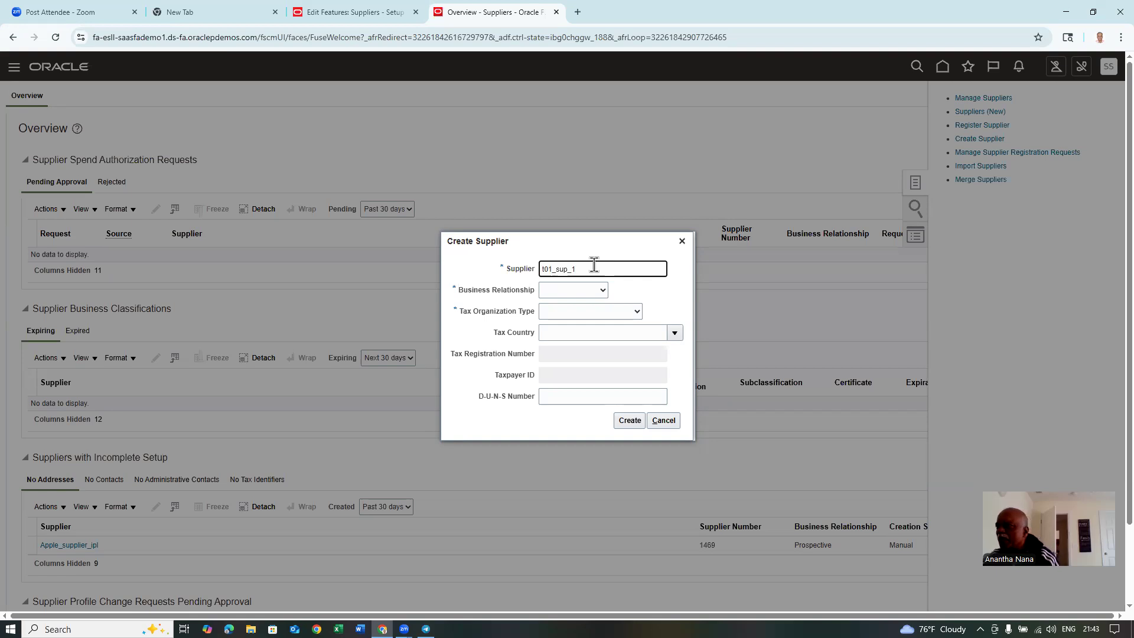
{"action": "left_click", "coordinate": [566, 295]}
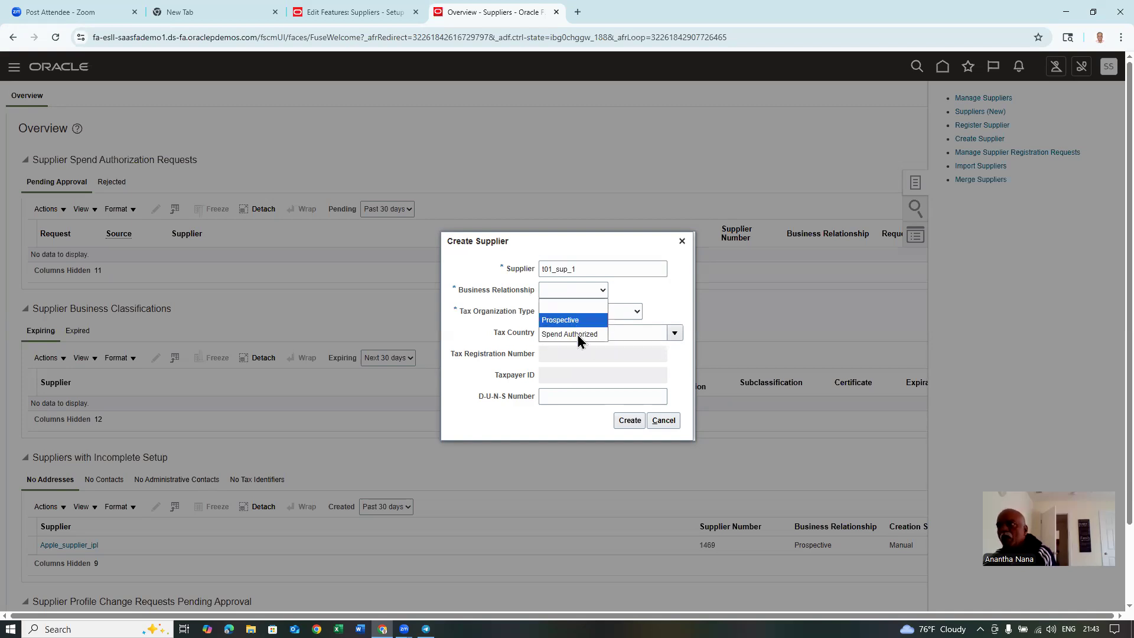
{"action": "left_click", "coordinate": [579, 334]}
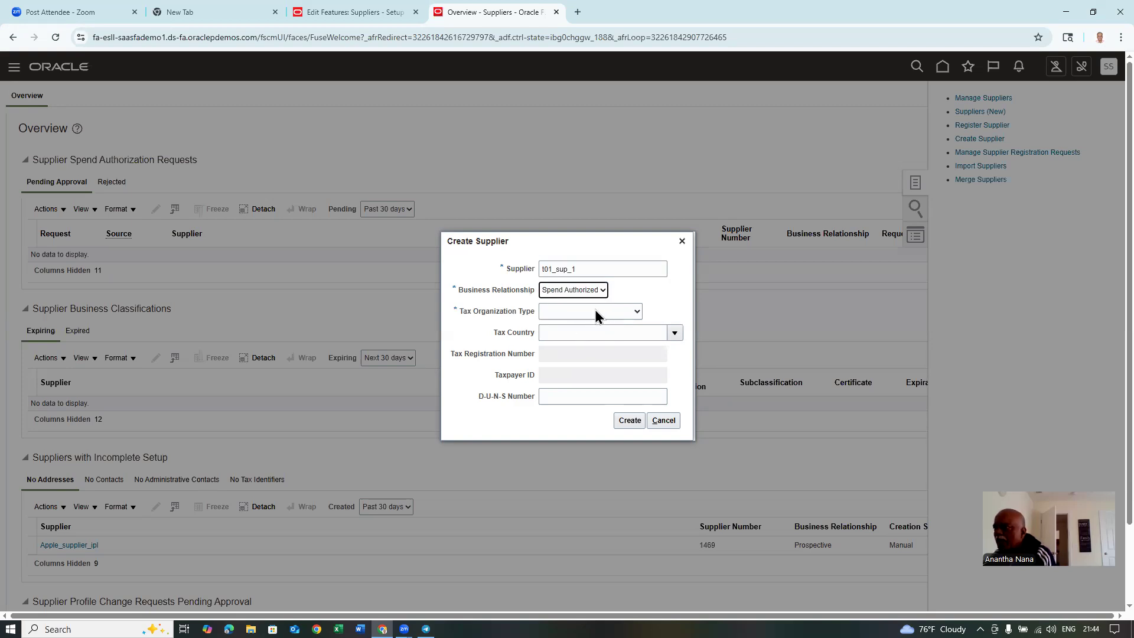
{"action": "left_click", "coordinate": [595, 313]}
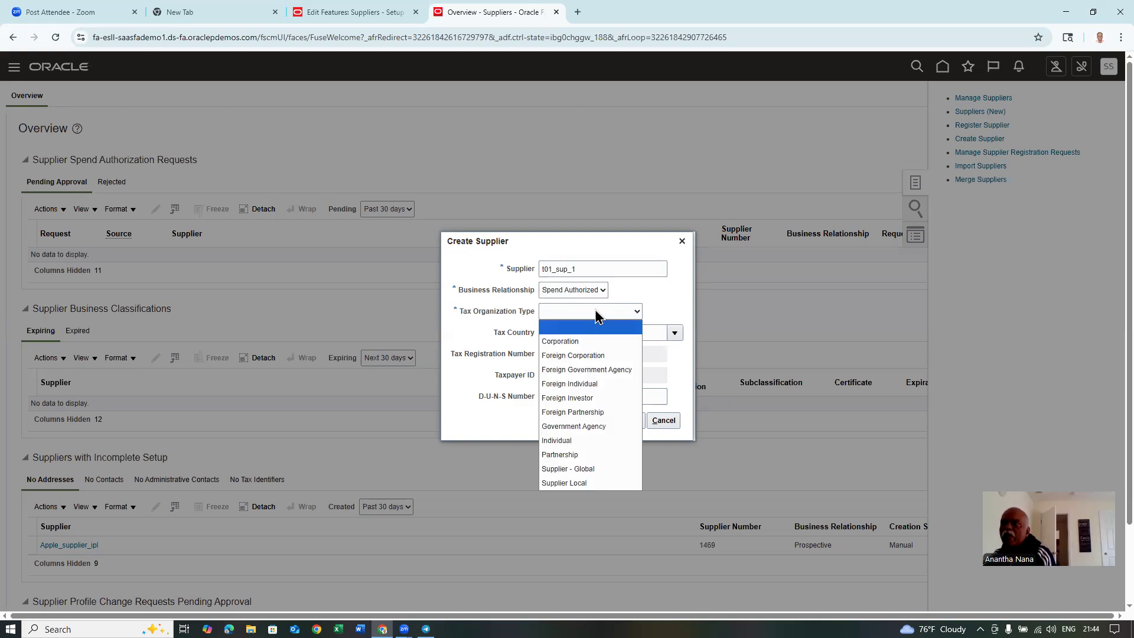
{"action": "left_click", "coordinate": [574, 342]}
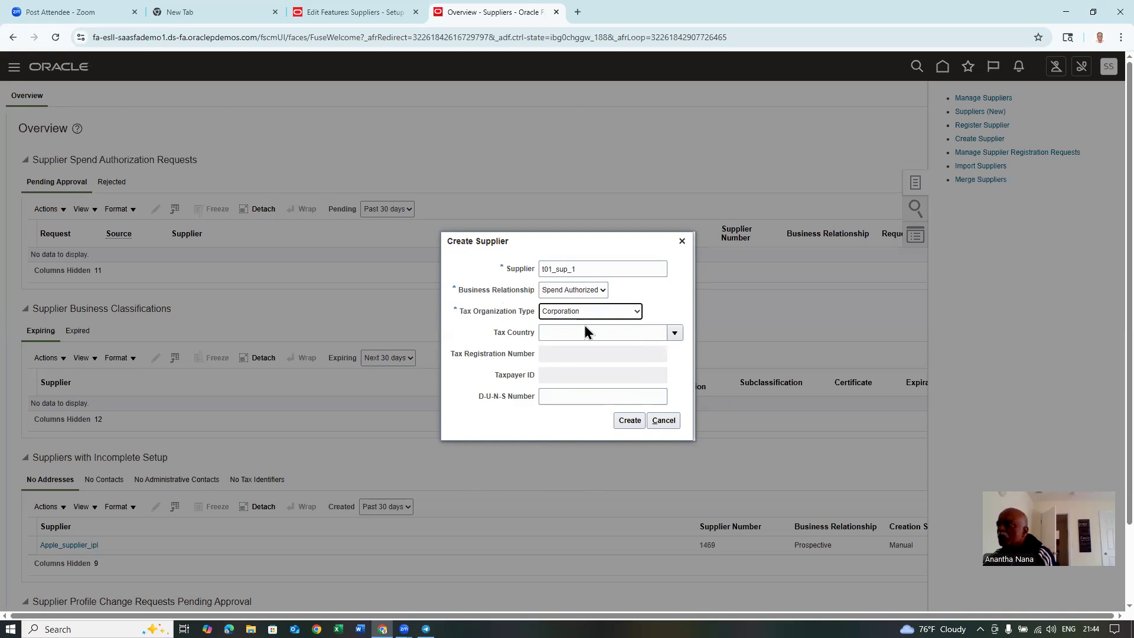
{"action": "left_click", "coordinate": [627, 419]}
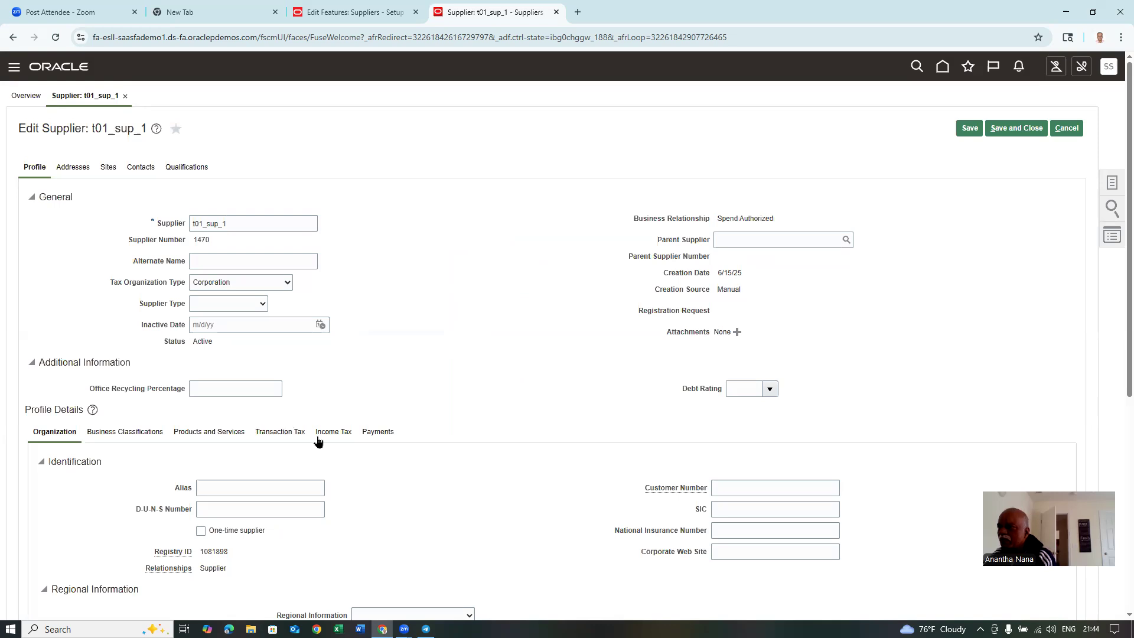
- Make Check the default payment method for t01_sup_1 and save the profile
{"action": "left_click", "coordinate": [379, 432]}
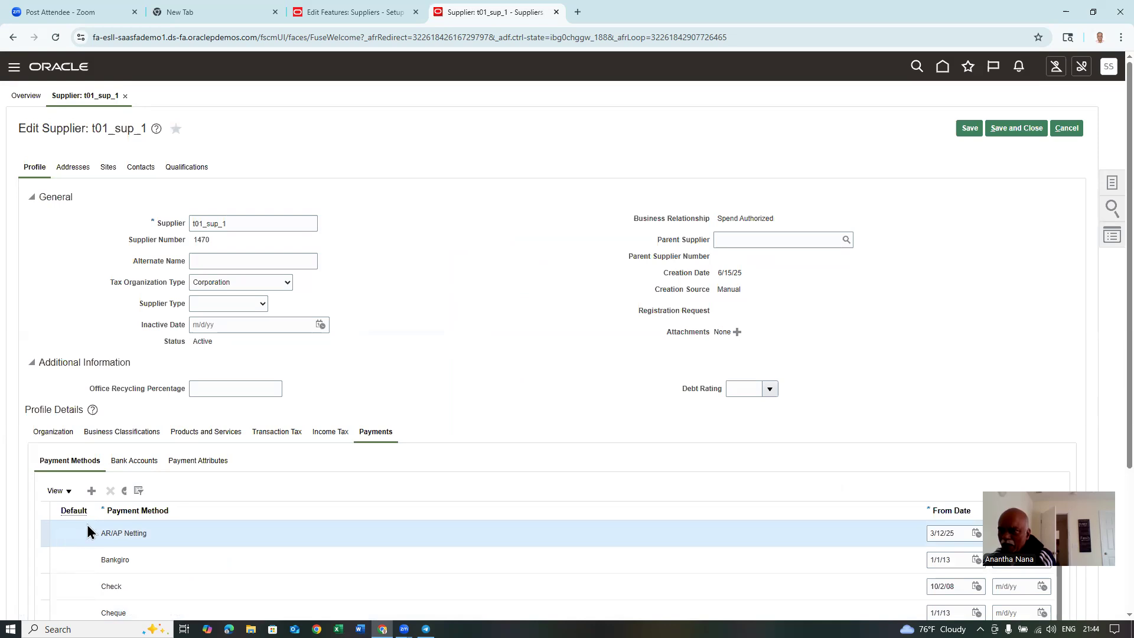
{"action": "left_click", "coordinate": [125, 490]}
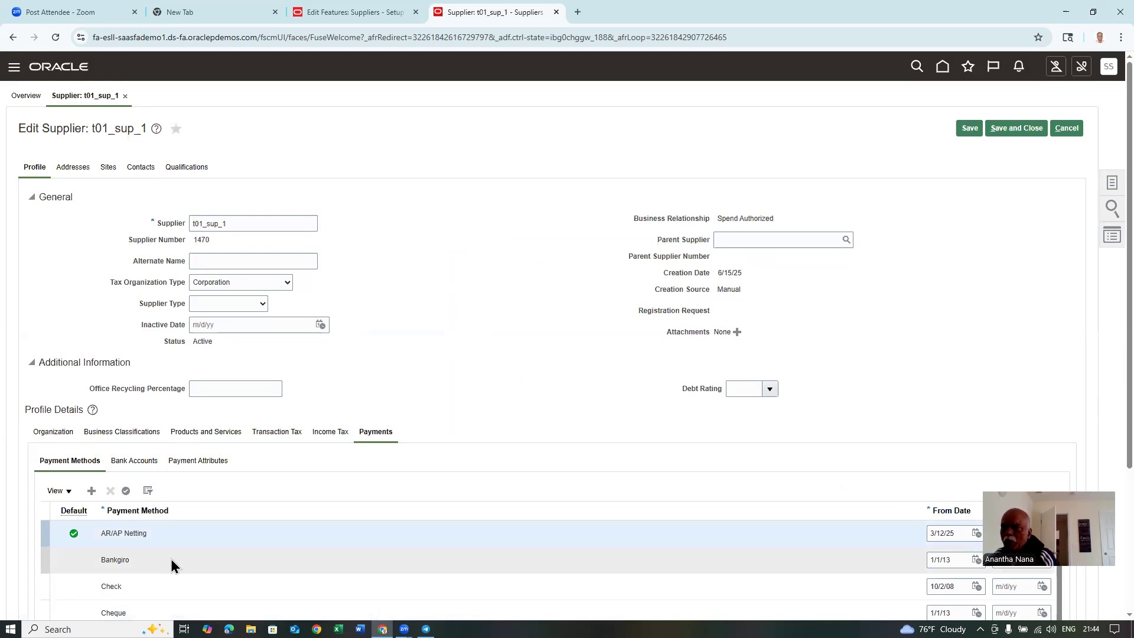
{"action": "left_click", "coordinate": [152, 591]}
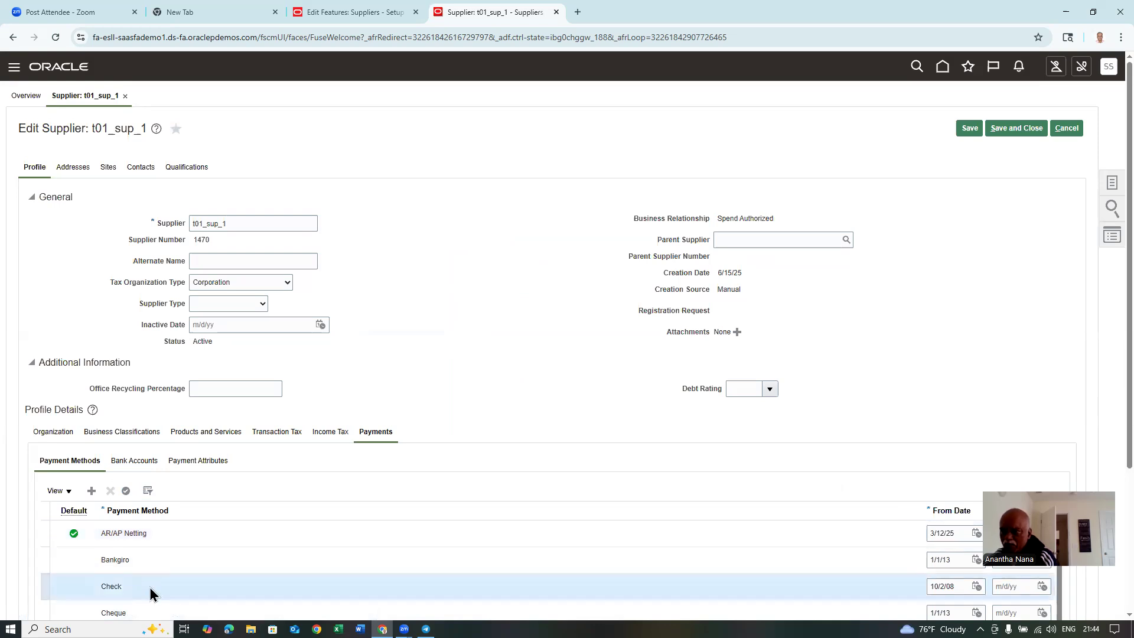
{"action": "left_click", "coordinate": [125, 491]}
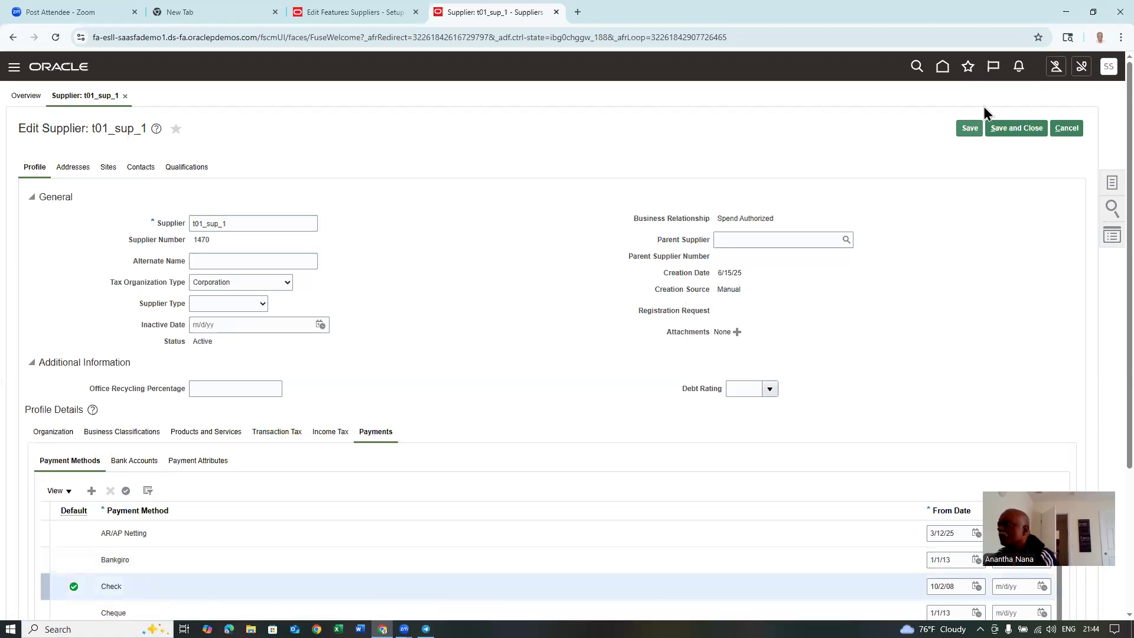
{"action": "left_click", "coordinate": [967, 129]}
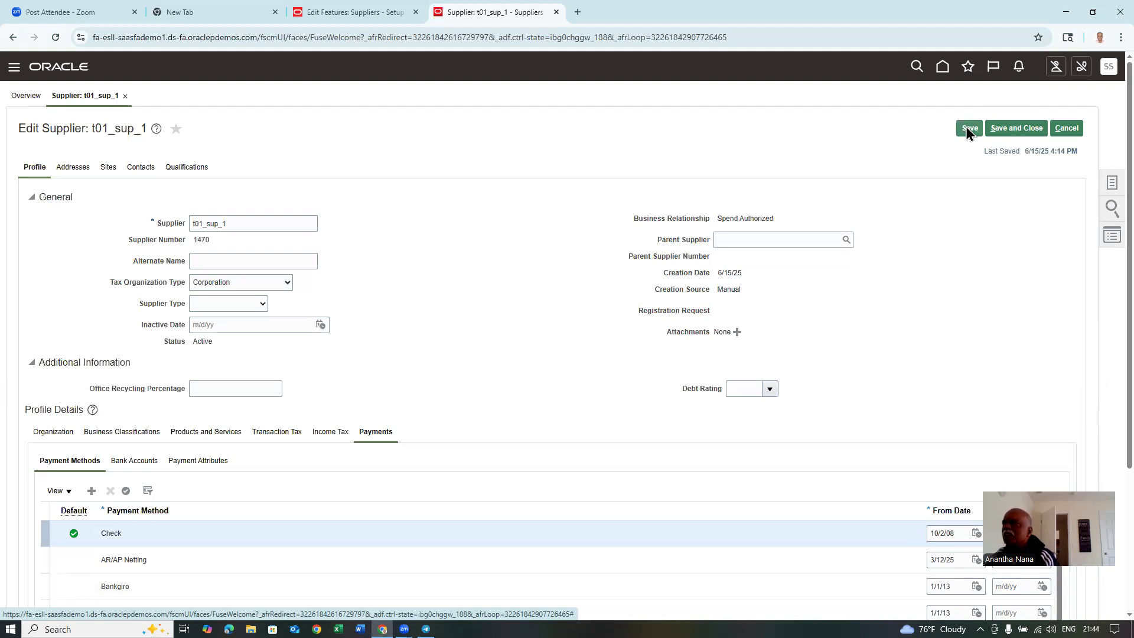
- Add address 't01 address 1' in United States, line 't01 address line 1', with the supplier's email
{"action": "left_click", "coordinate": [70, 170]}
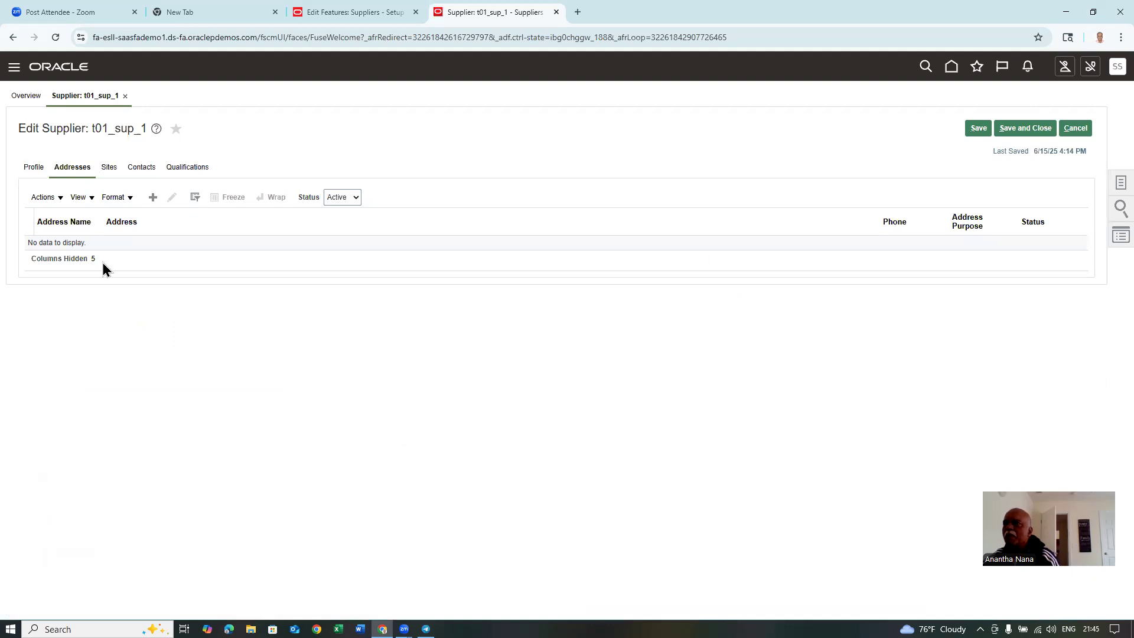
{"action": "left_click", "coordinate": [152, 196]}
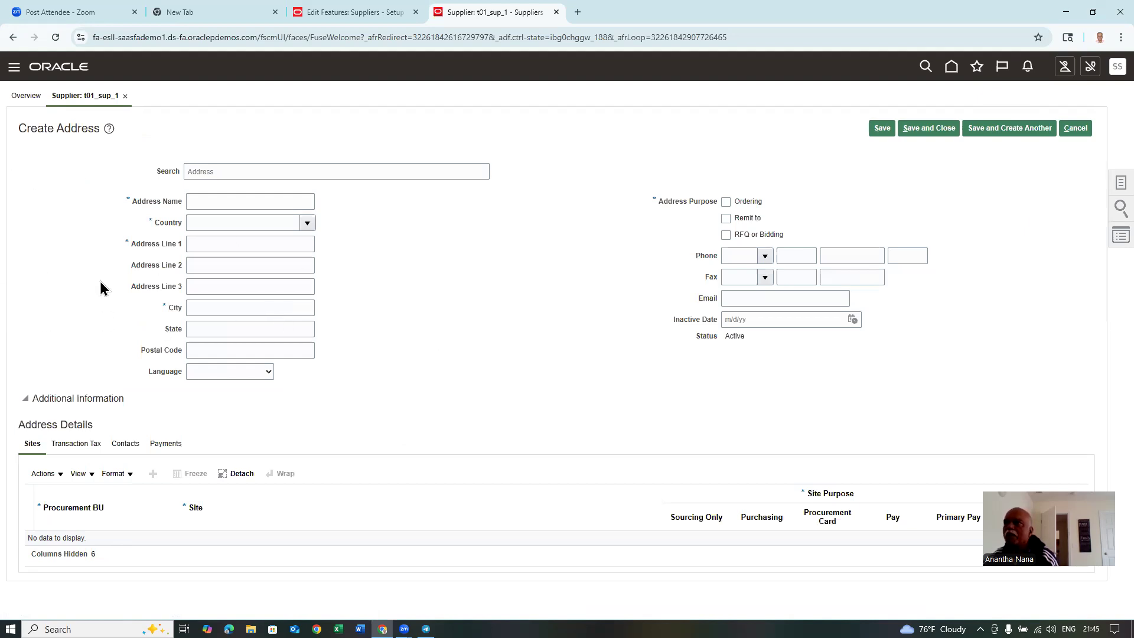
{"action": "left_click", "coordinate": [209, 200]}
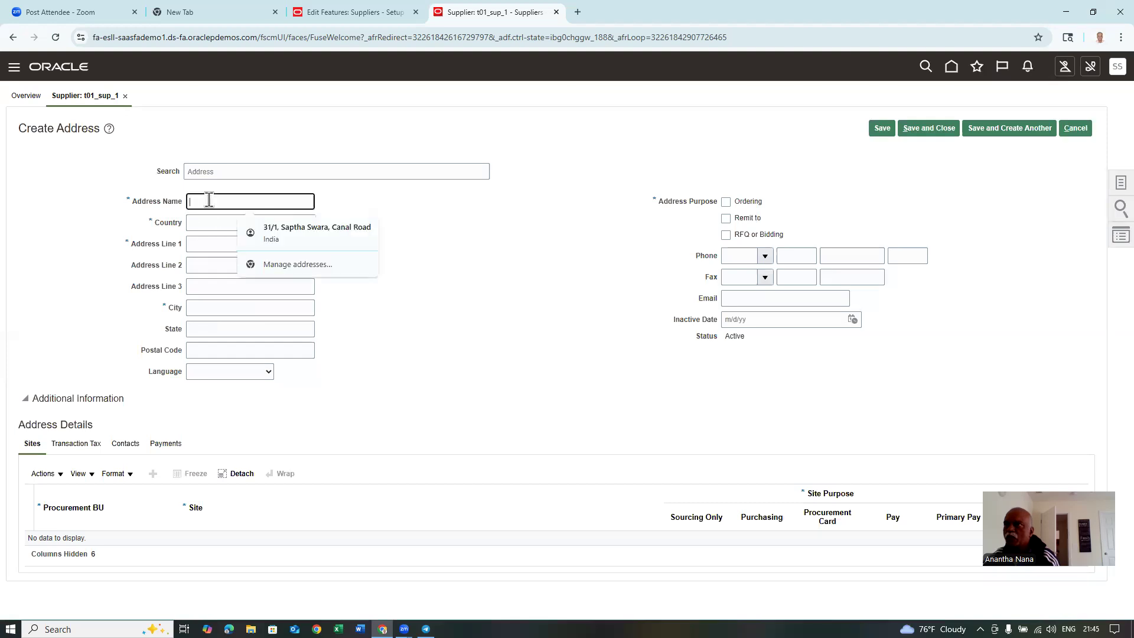
{"action": "type", "text": "t0"}
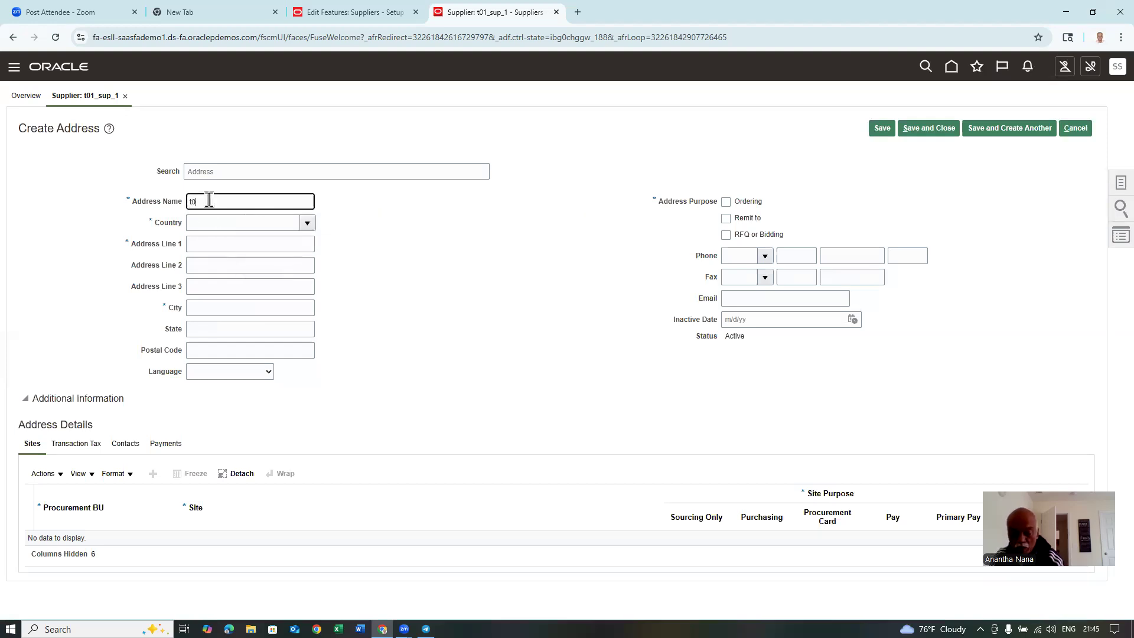
{"action": "type", "text": "1 address 1"}
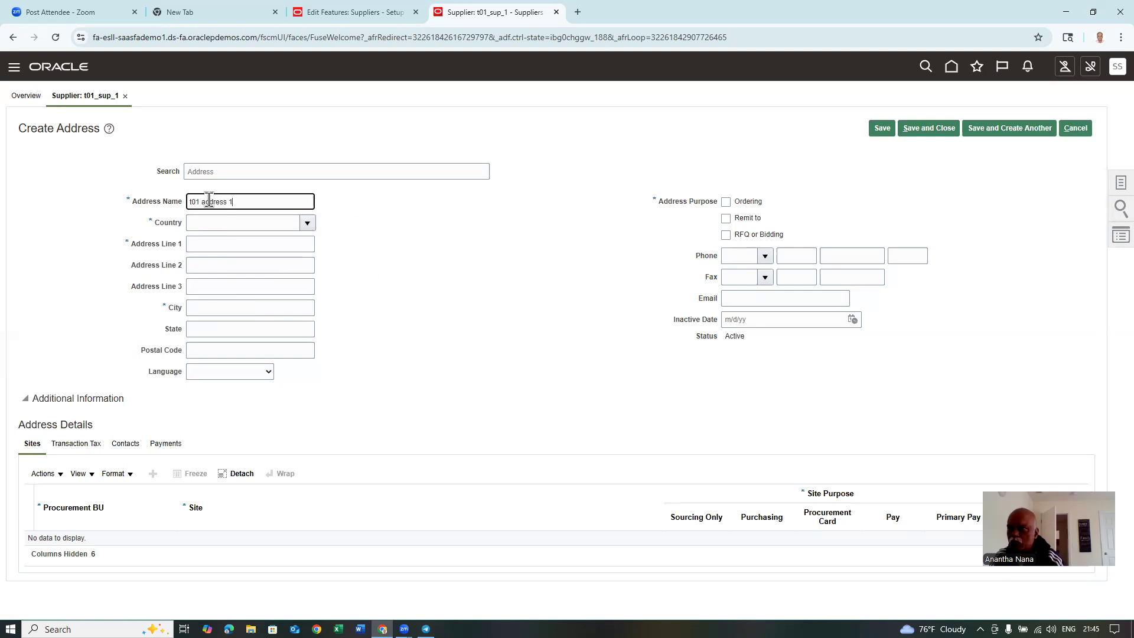
{"action": "left_click", "coordinate": [212, 225]}
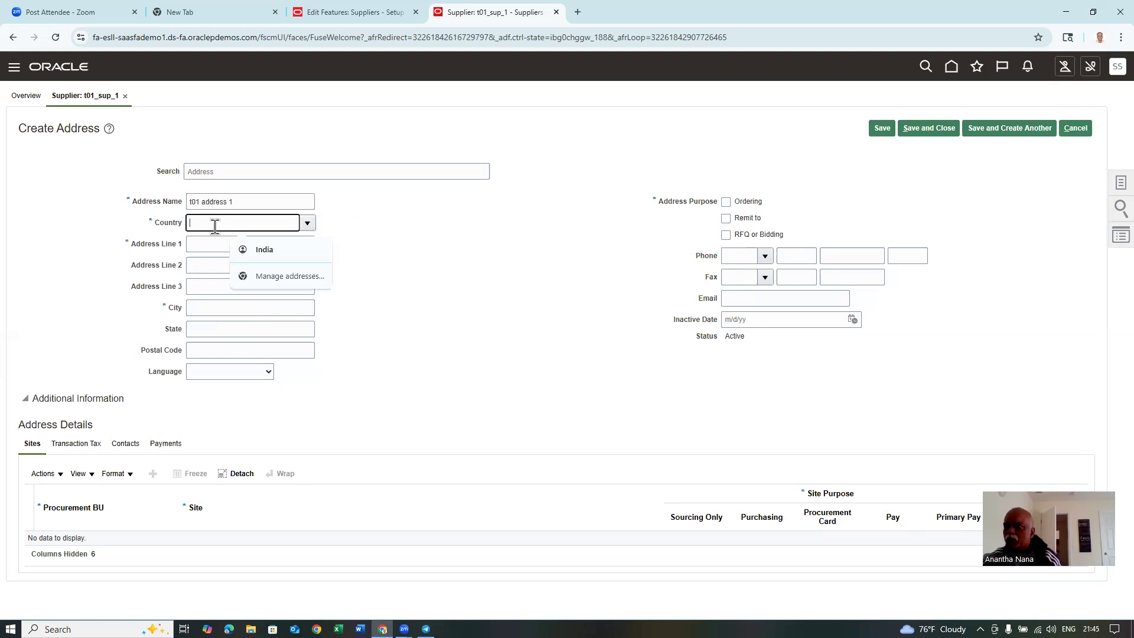
{"action": "type", "text": "Unite"}
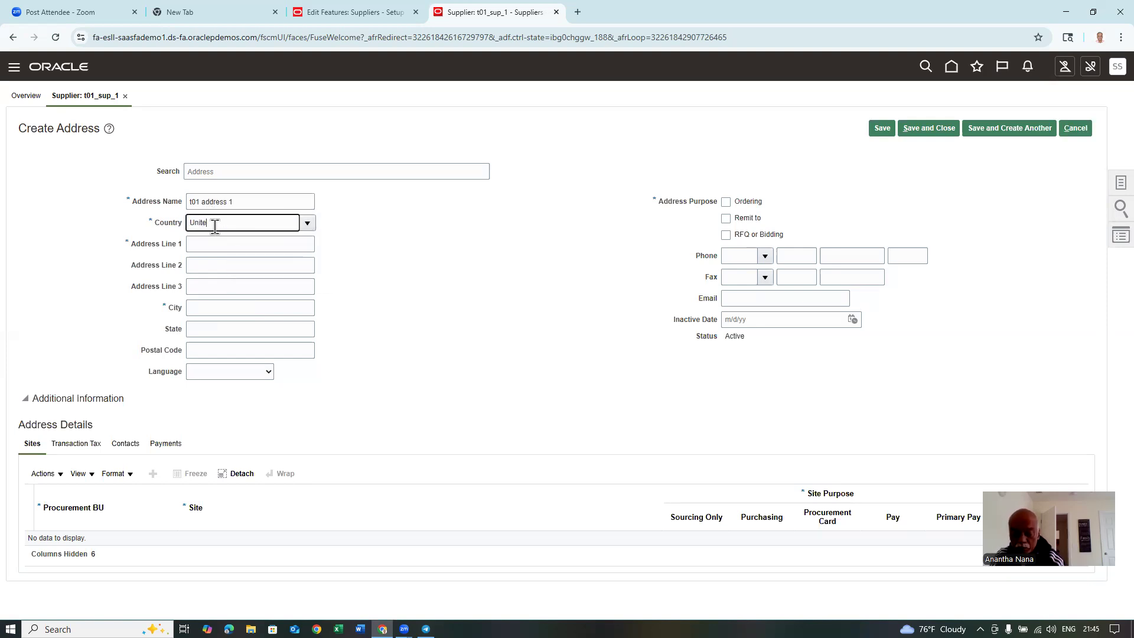
{"action": "type", "text": "d Sta"}
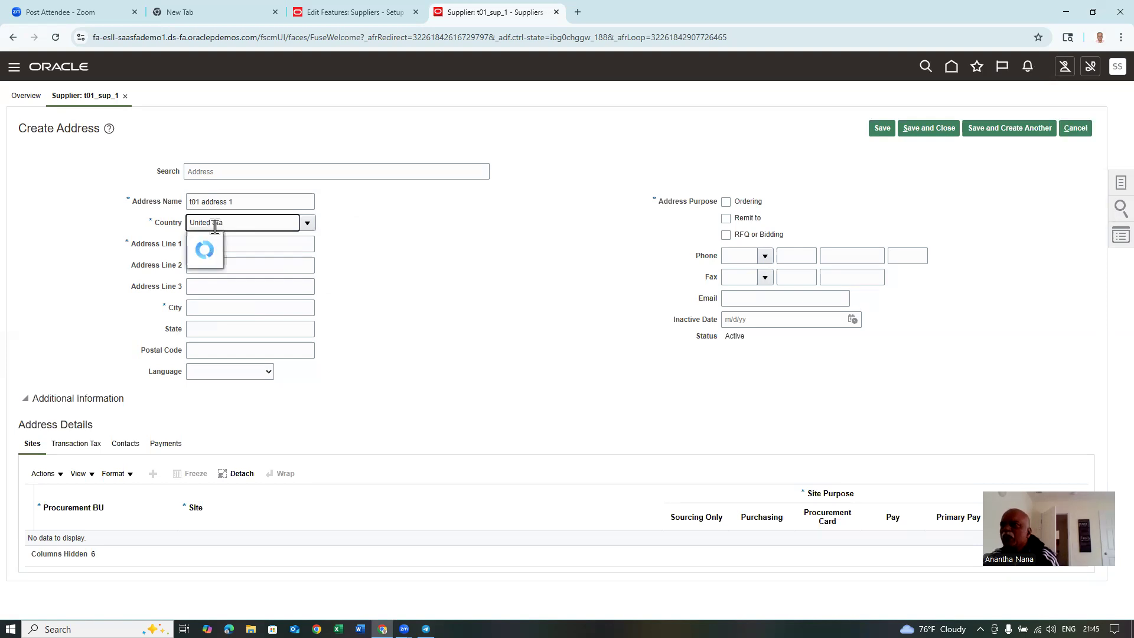
{"action": "left_click", "coordinate": [219, 242]}
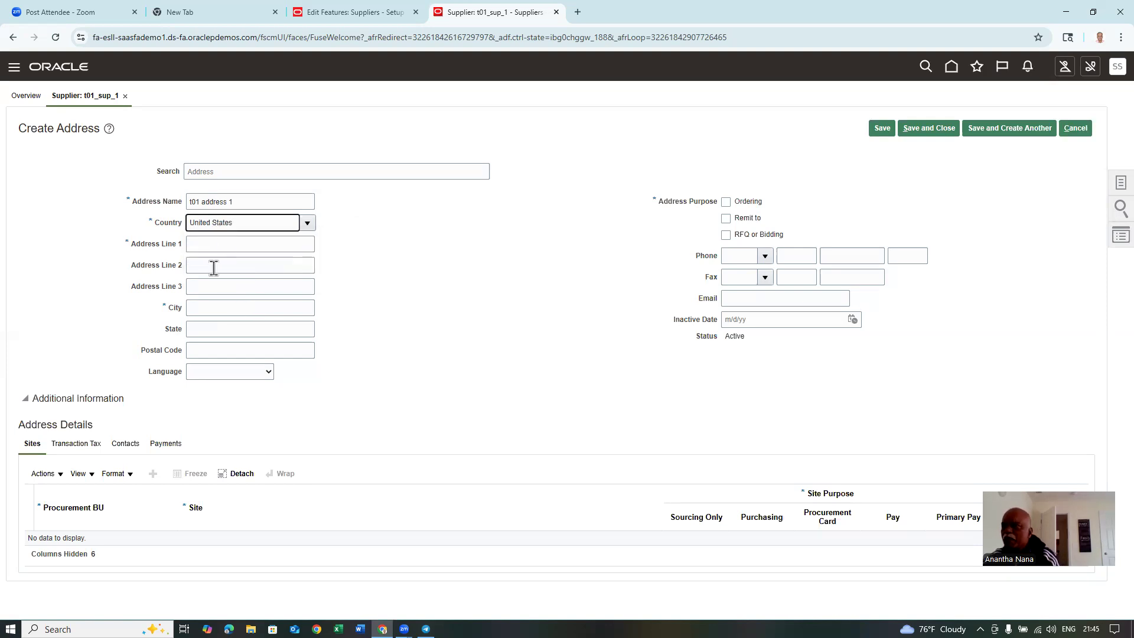
{"action": "left_click", "coordinate": [225, 245]}
{"action": "type", "text": "t0"}
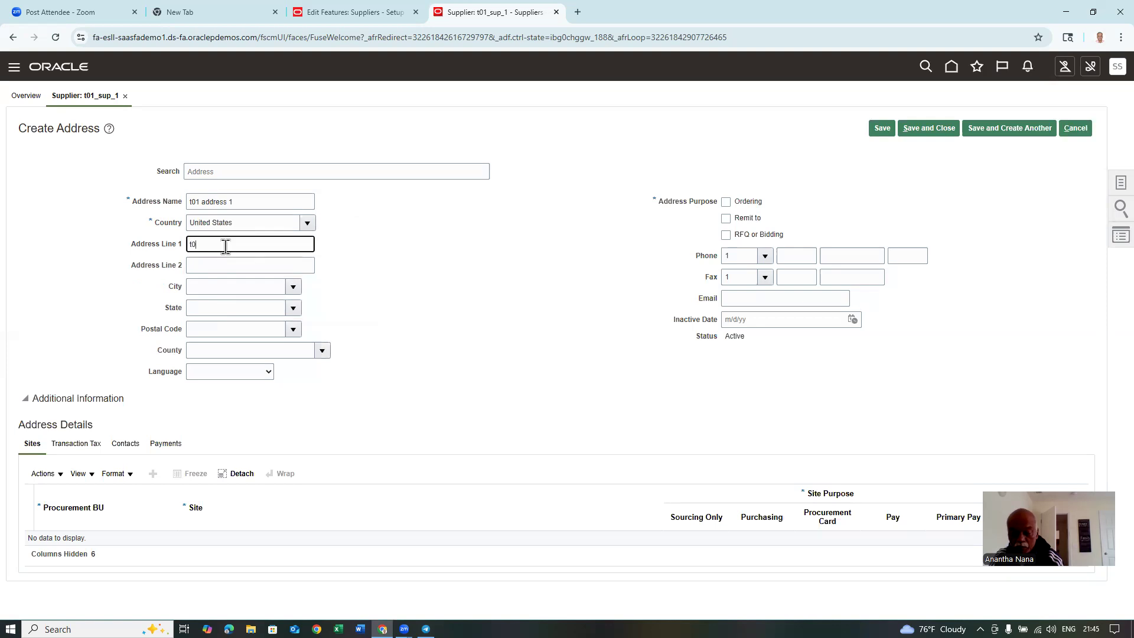
{"action": "type", "text": "1 address line 1"}
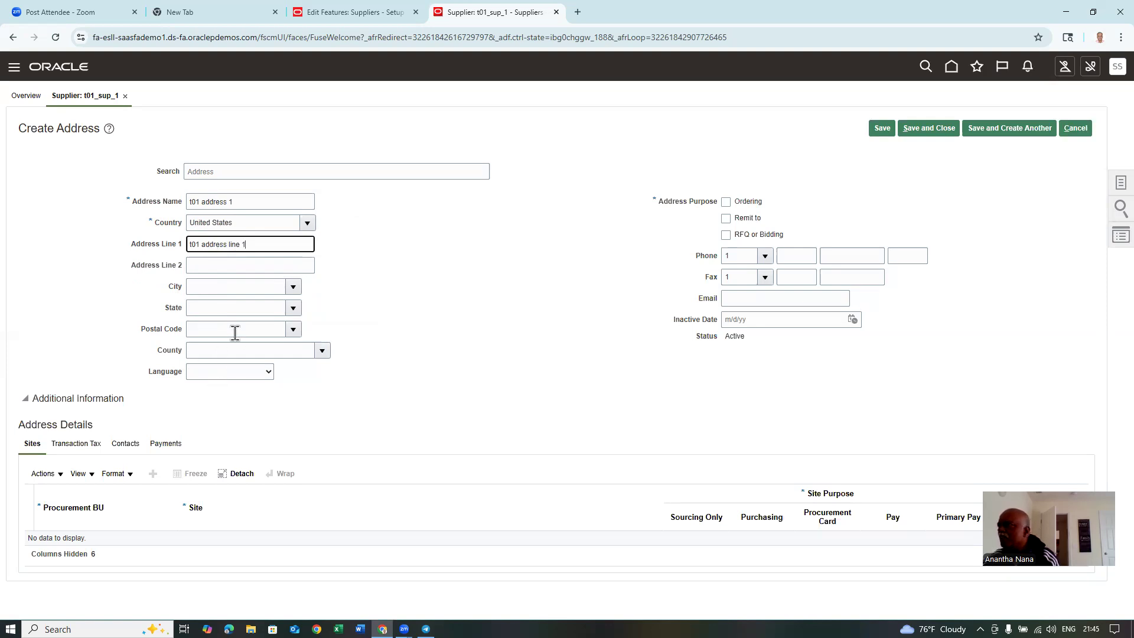
{"action": "left_click", "coordinate": [743, 300]}
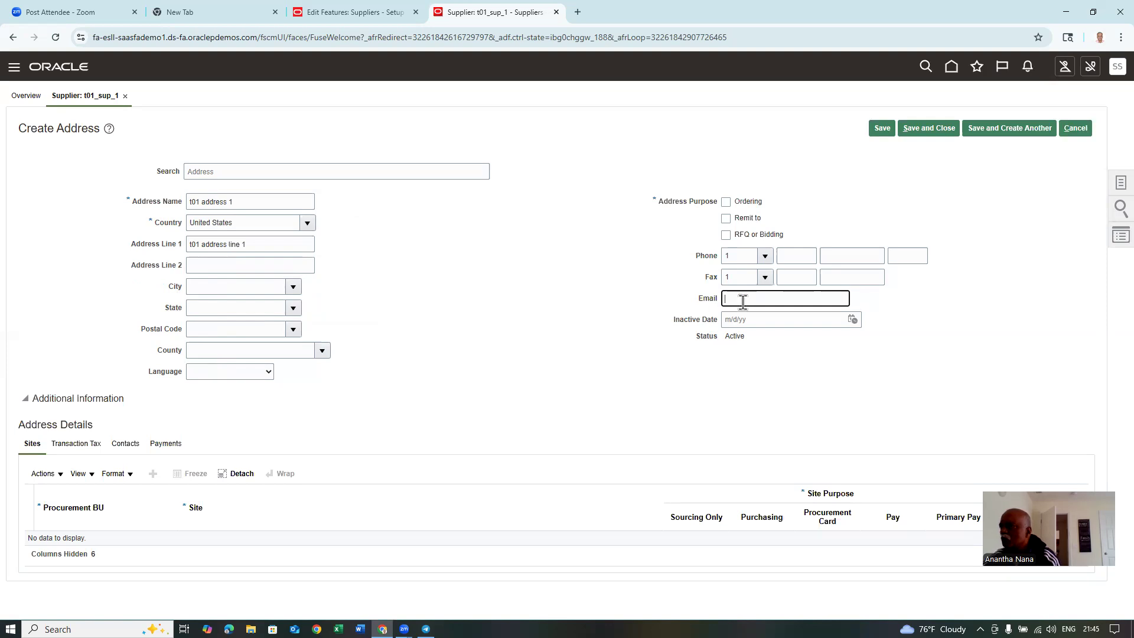
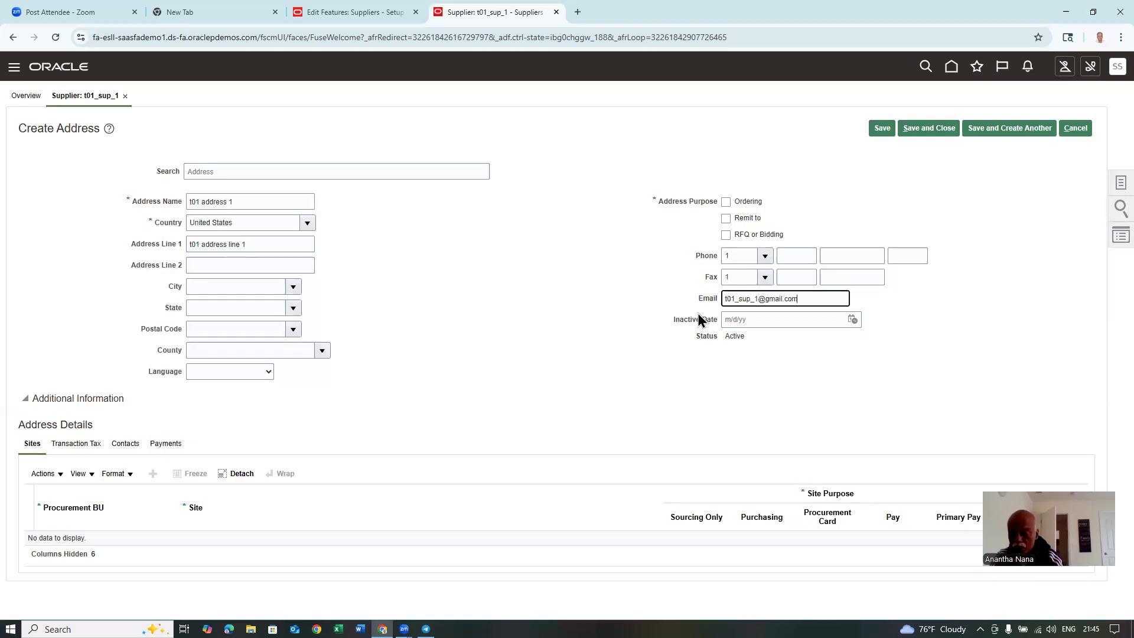
{"action": "key", "text": "Tab"}
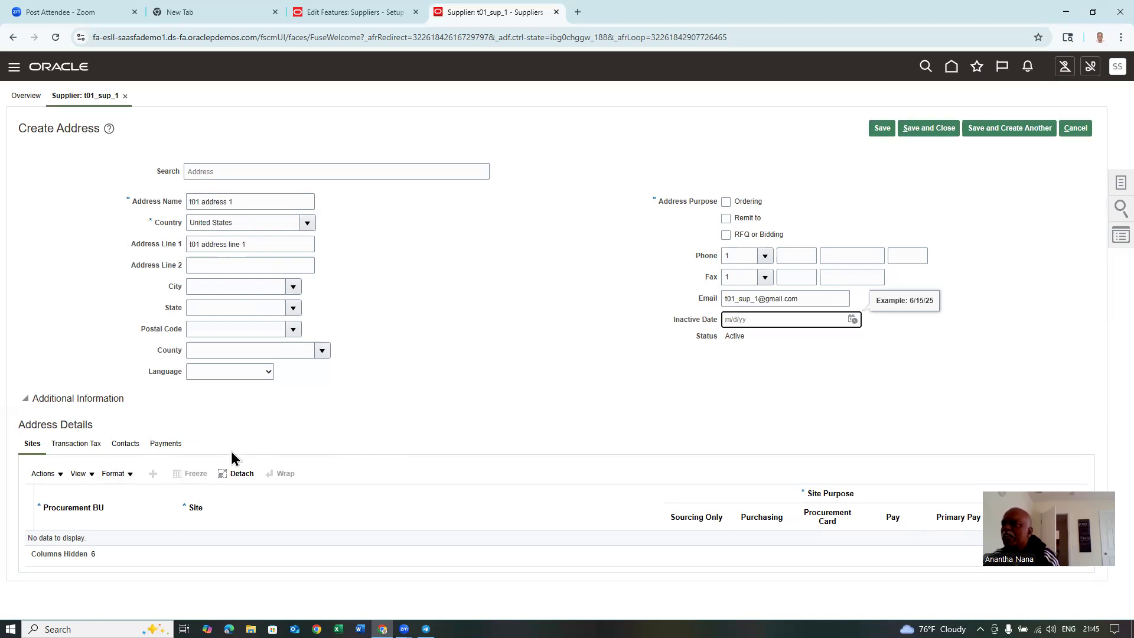
- Mark the address for Ordering and Remit to, then save and confirm
{"action": "left_click", "coordinate": [883, 130]}
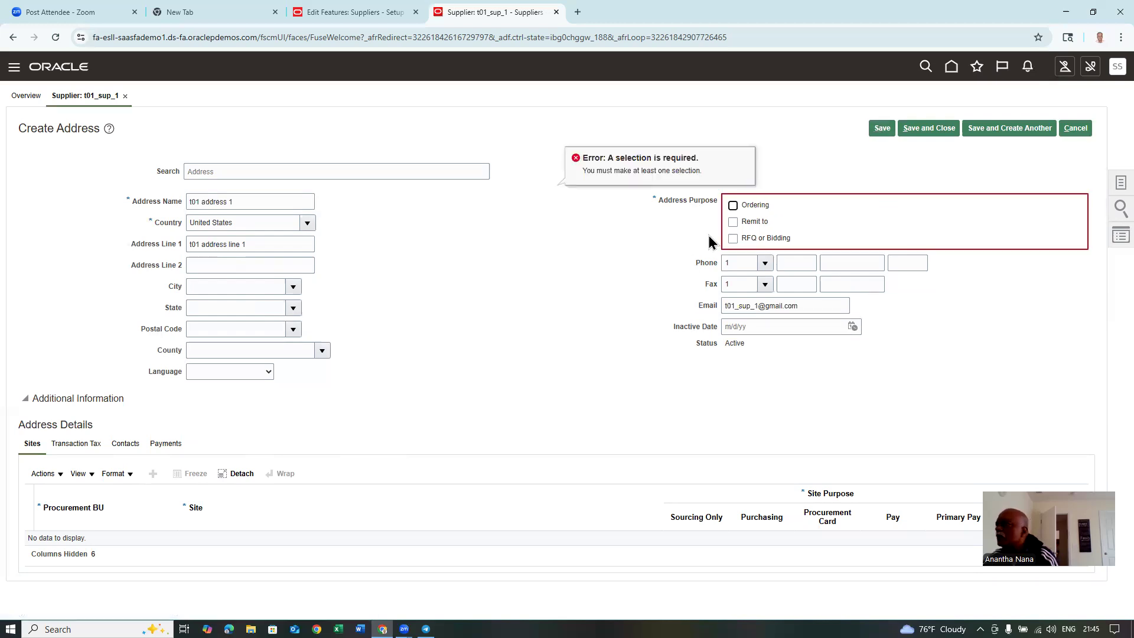
{"action": "left_click", "coordinate": [733, 206]}
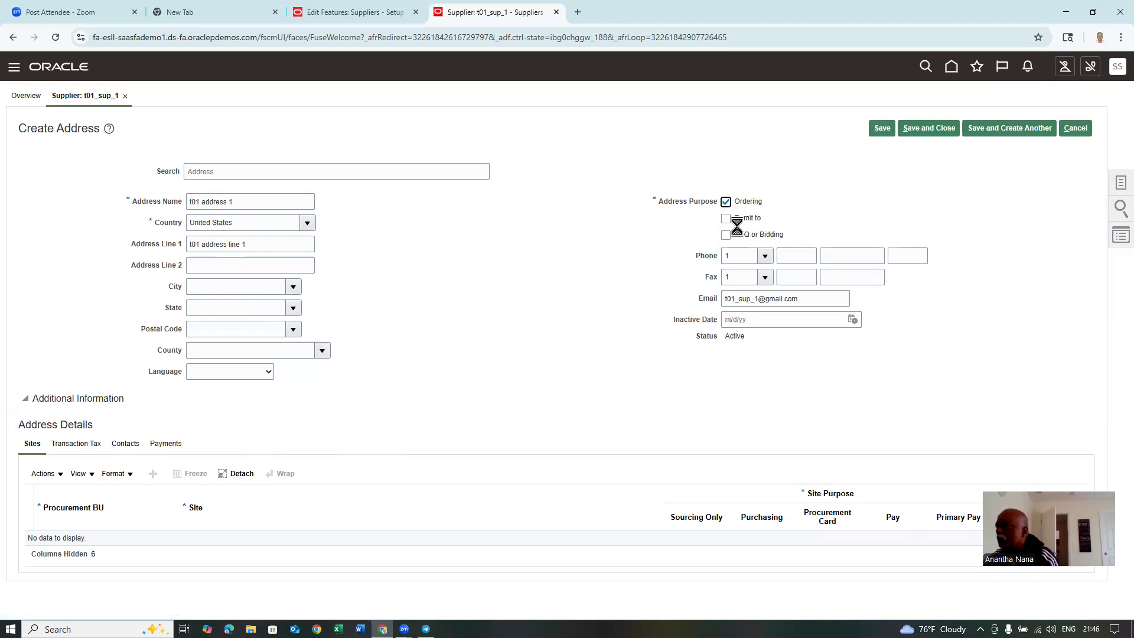
{"action": "left_click", "coordinate": [727, 218]}
{"action": "left_click", "coordinate": [932, 129]}
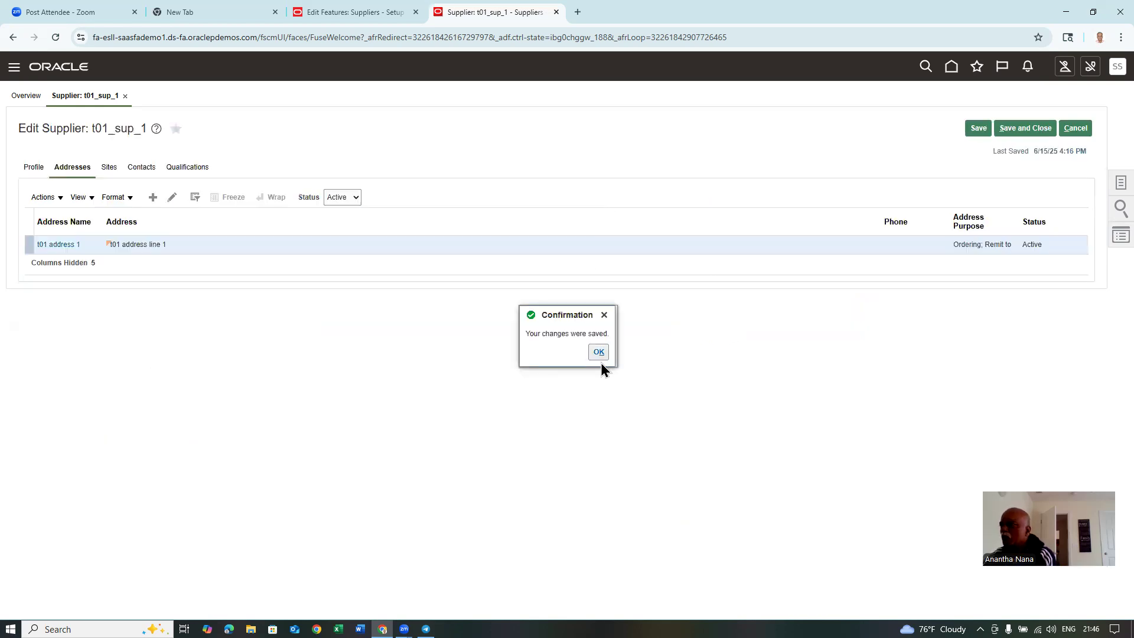
{"action": "left_click", "coordinate": [593, 354]}
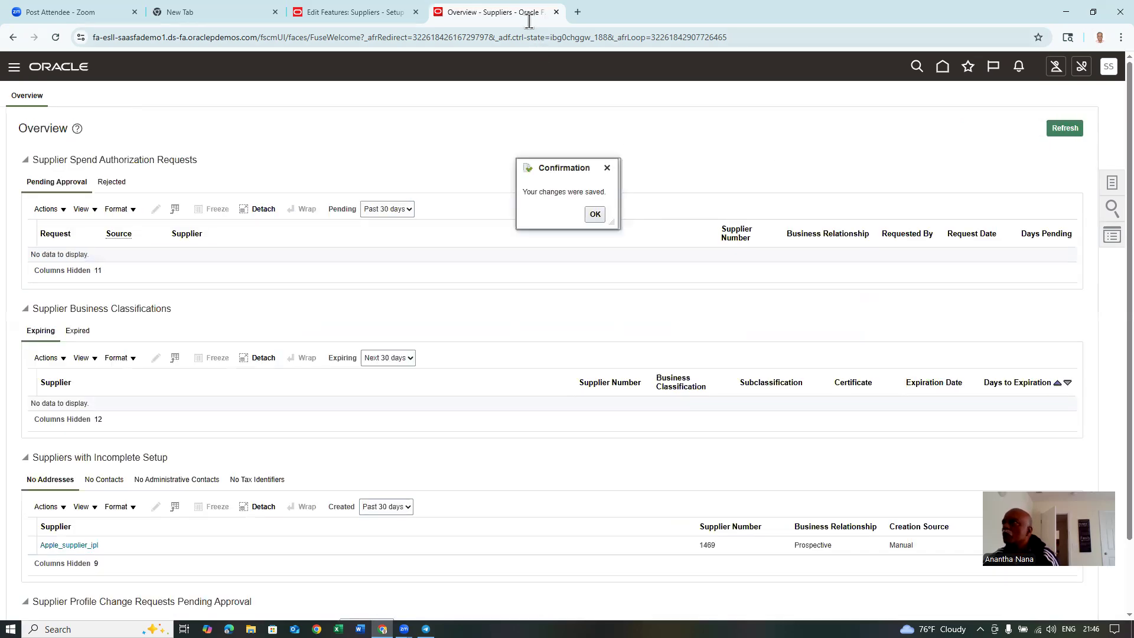
- Duplicate the Suppliers overview tab and open Setup and Maintenance in the new tab
{"action": "left_click", "coordinate": [595, 214]}
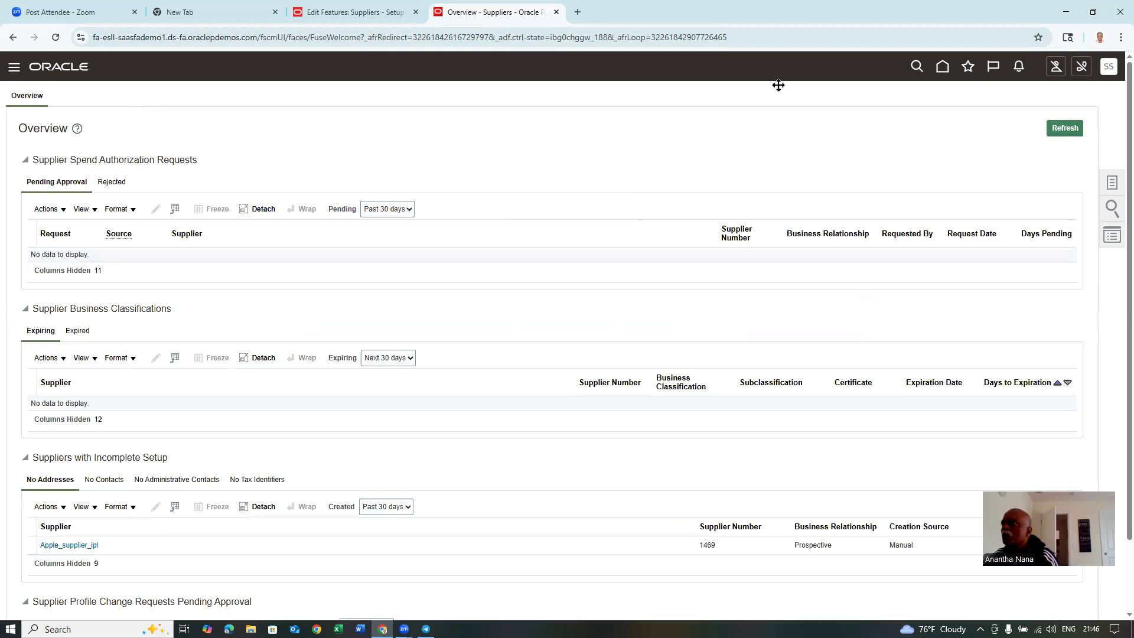
{"action": "right_click", "coordinate": [478, 15]}
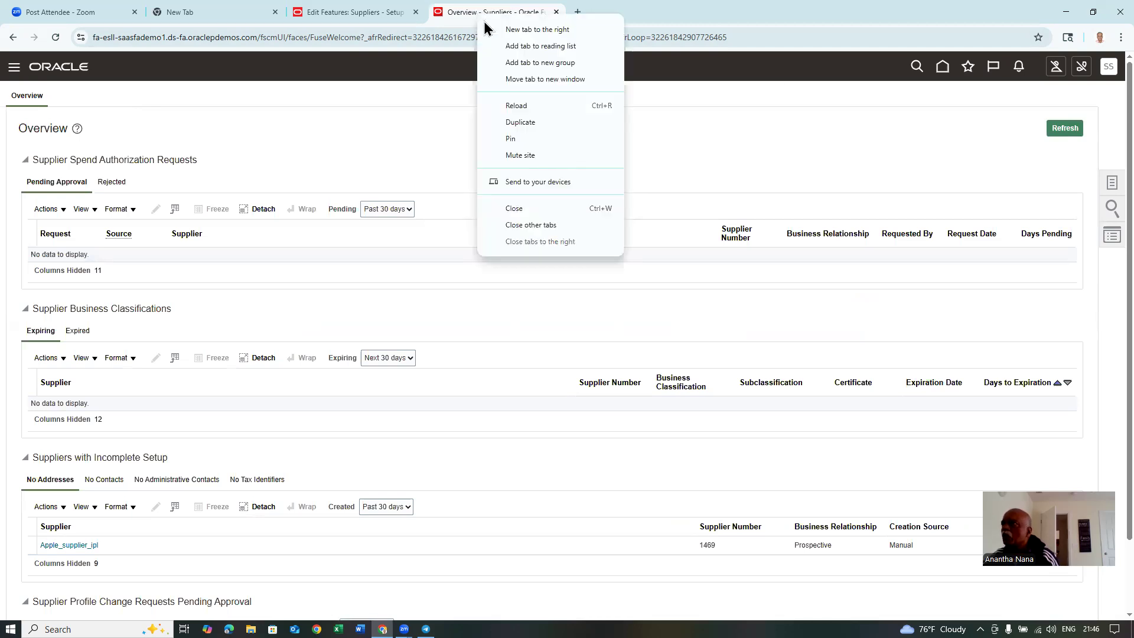
{"action": "left_click", "coordinate": [518, 123]}
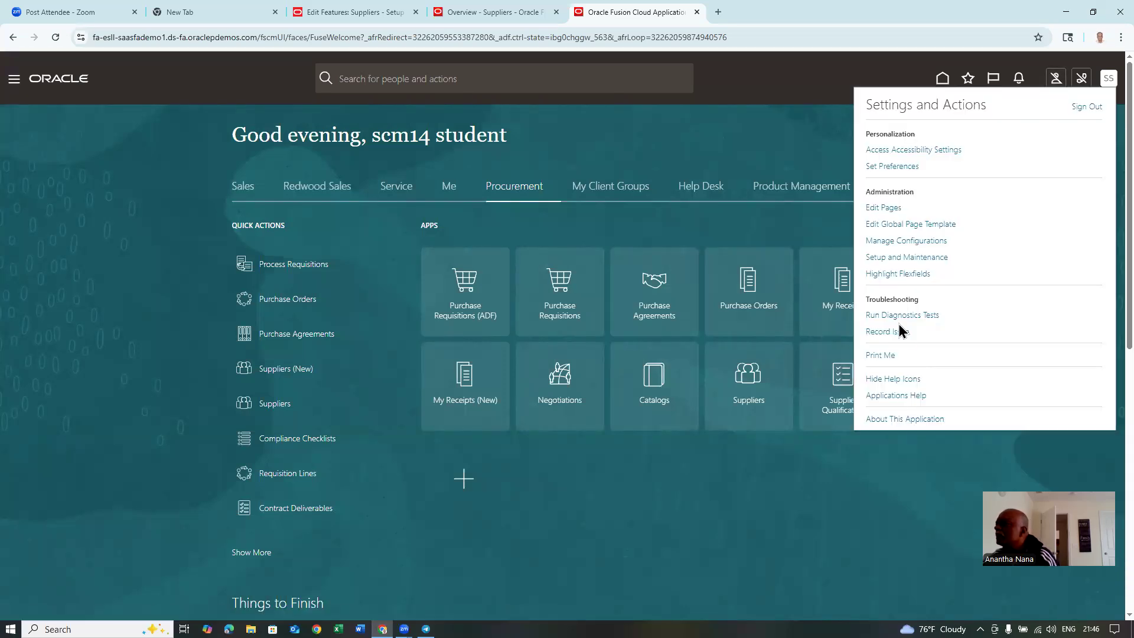
{"action": "left_click", "coordinate": [910, 260]}
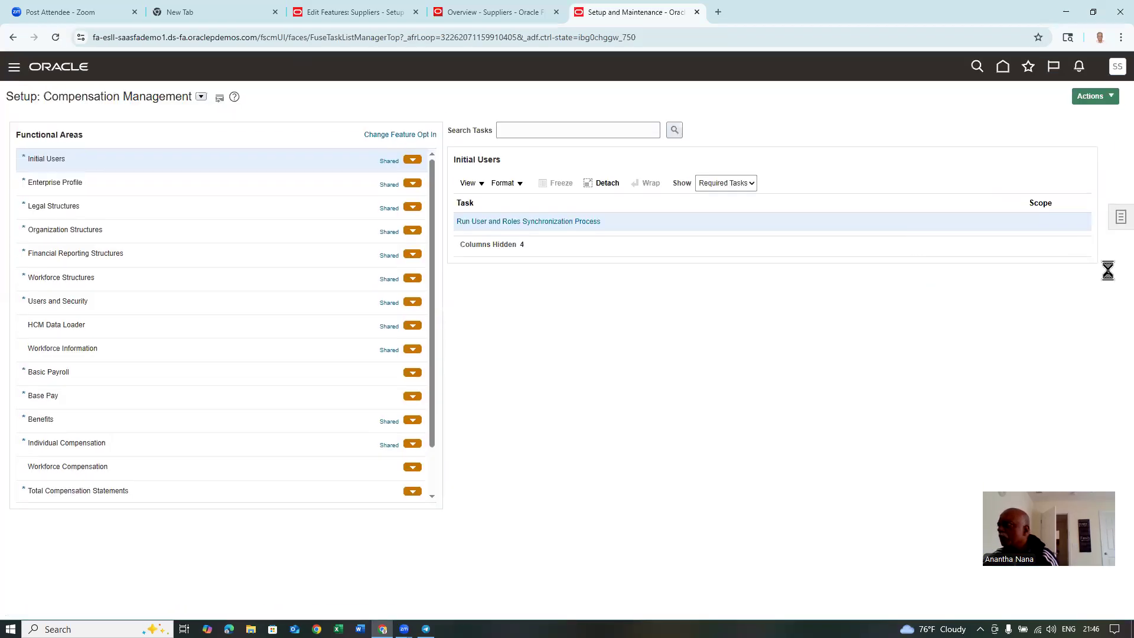
- Search setup tasks for 'man%proc%a' and open Manage Procurement Agents
{"action": "left_click", "coordinate": [1117, 219]}
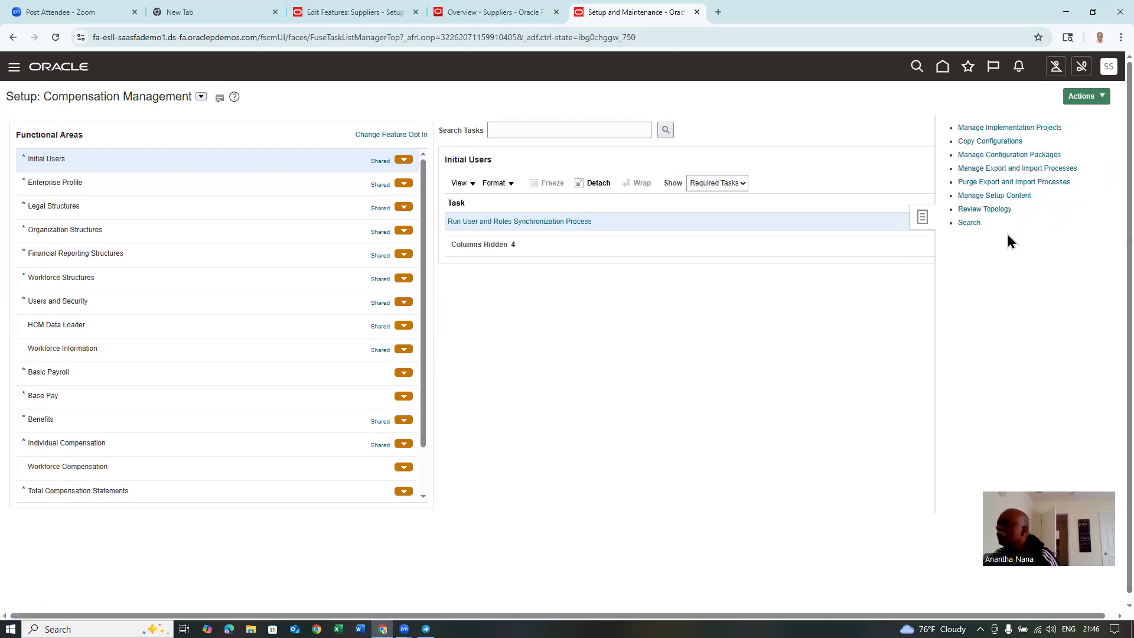
{"action": "left_click", "coordinate": [971, 223]}
{"action": "left_click", "coordinate": [313, 131]}
{"action": "type", "text": "man%proc%agent%"}
{"action": "key", "text": "Return"}
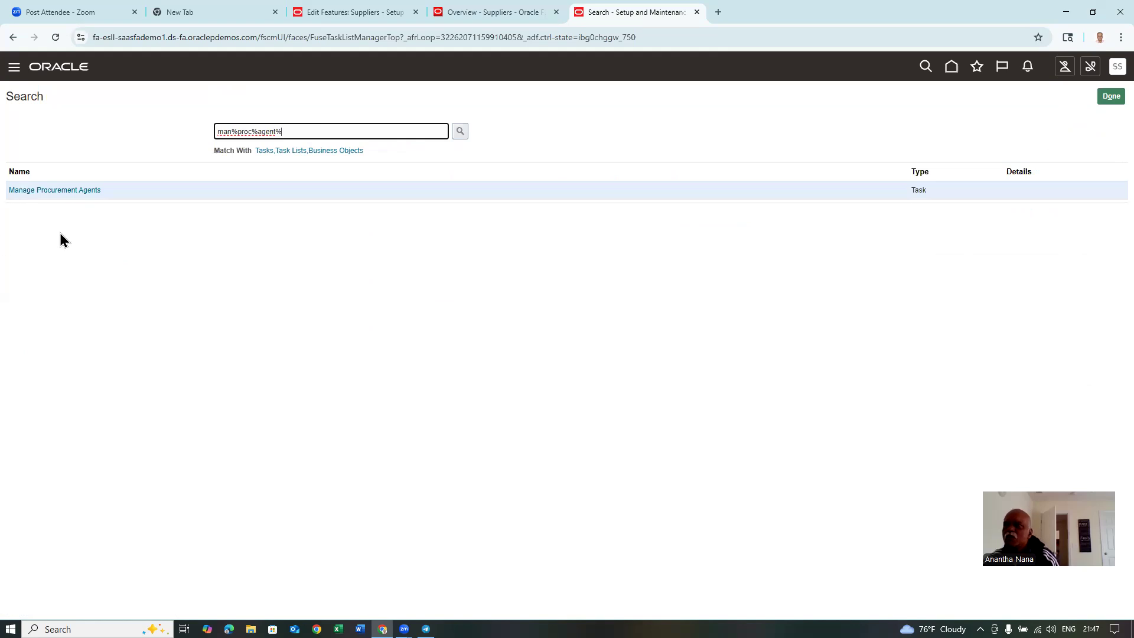
{"action": "left_click", "coordinate": [54, 190]}
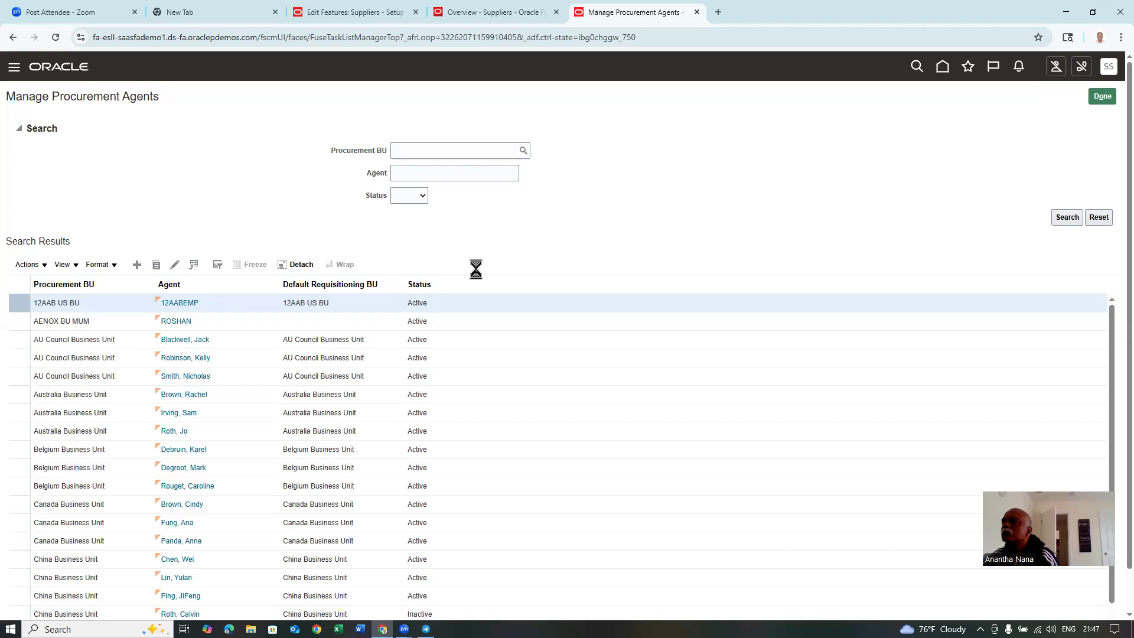
- Set procurement BU and default requisitioning BU to US1 Business Unit, with user scm14 as agent
{"action": "left_click", "coordinate": [480, 127]}
{"action": "type", "text": "US1"}
{"action": "left_click", "coordinate": [493, 150]}
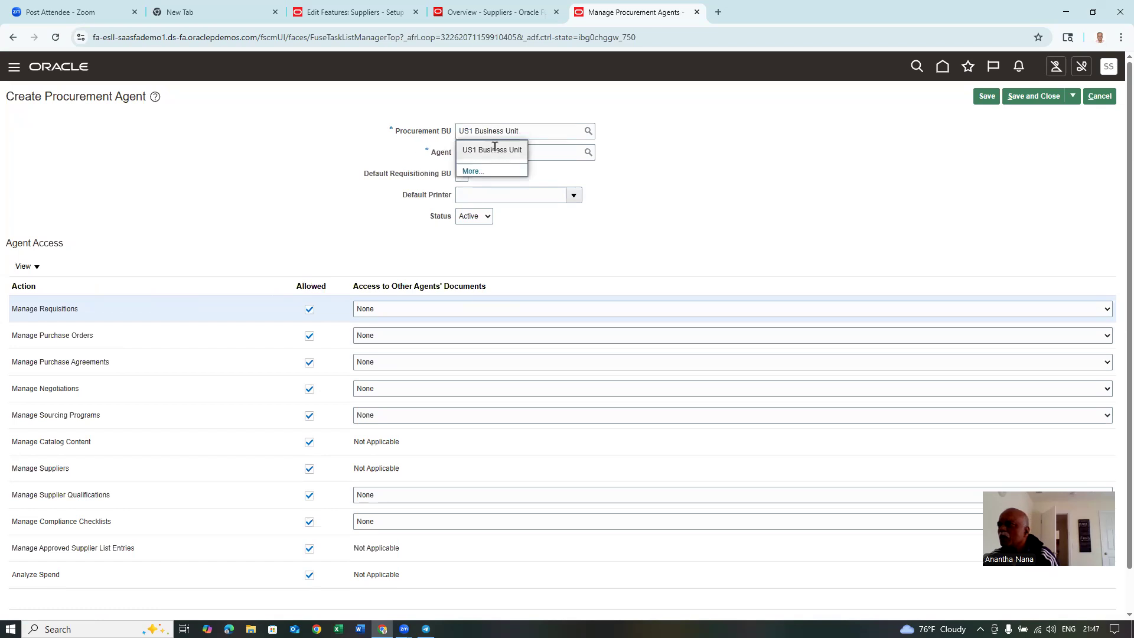
{"action": "left_click", "coordinate": [485, 152]}
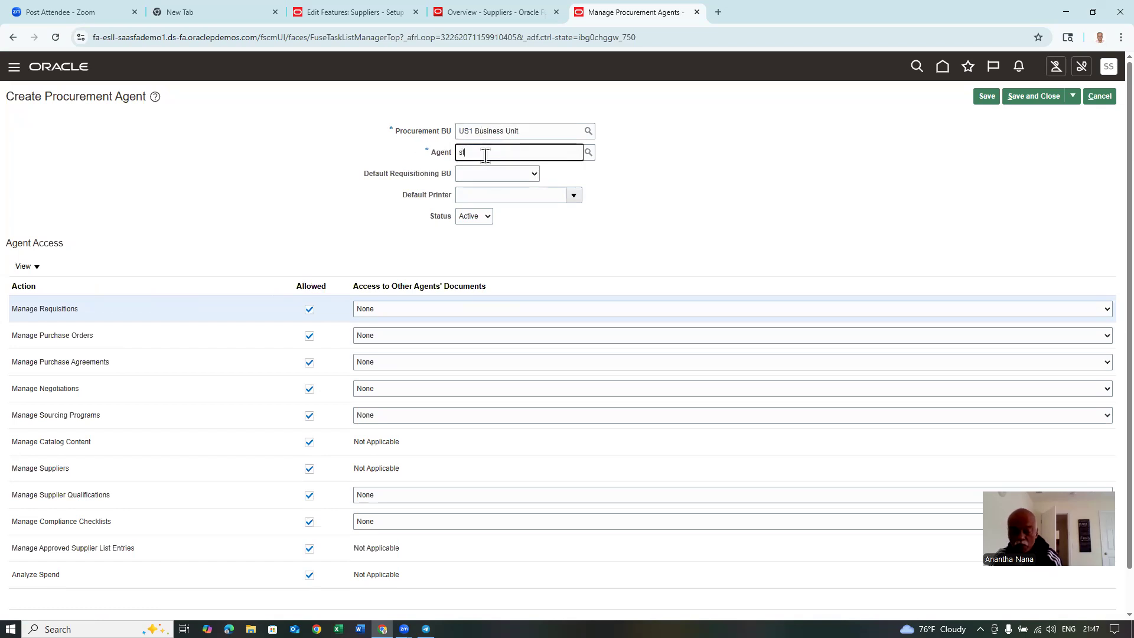
{"action": "type", "text": "student,"}
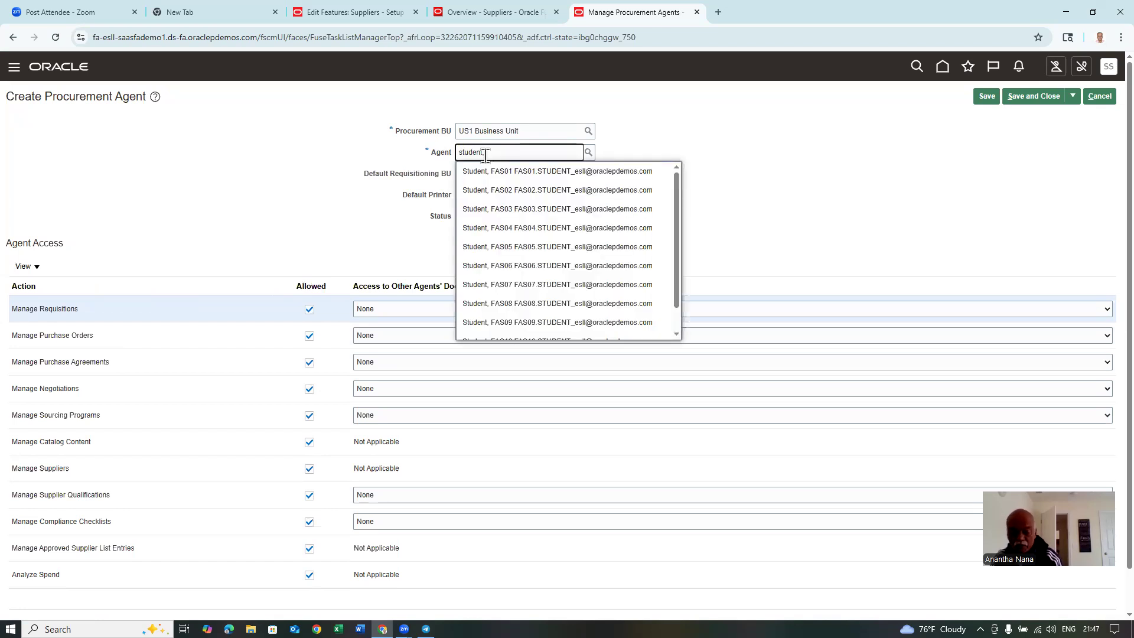
{"action": "type", "text": "scm14"}
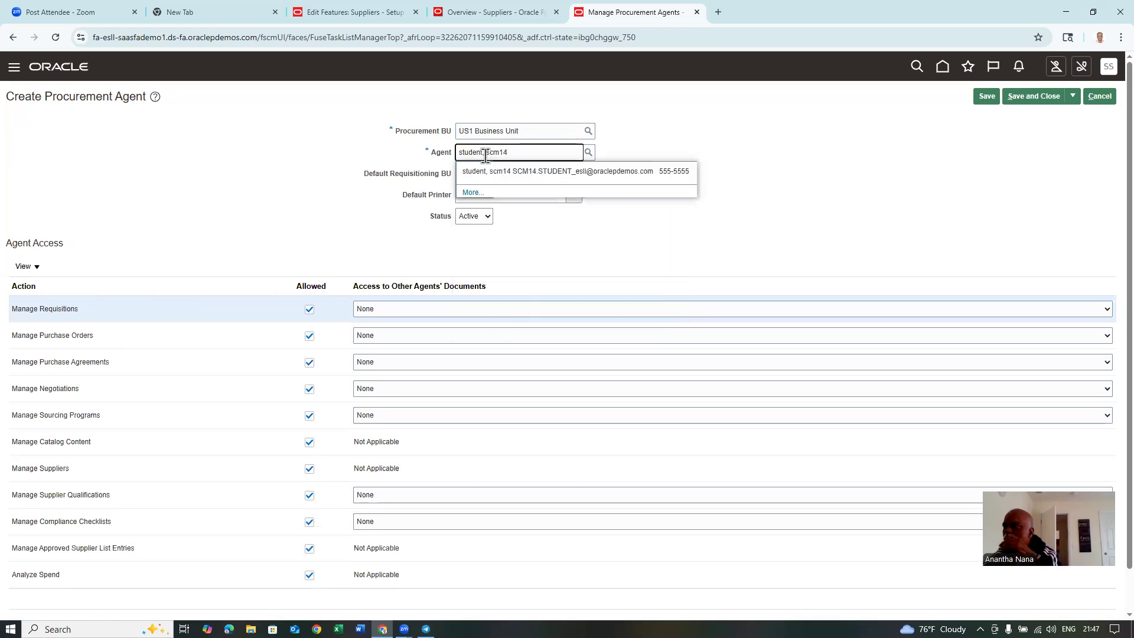
{"action": "left_click", "coordinate": [512, 173]}
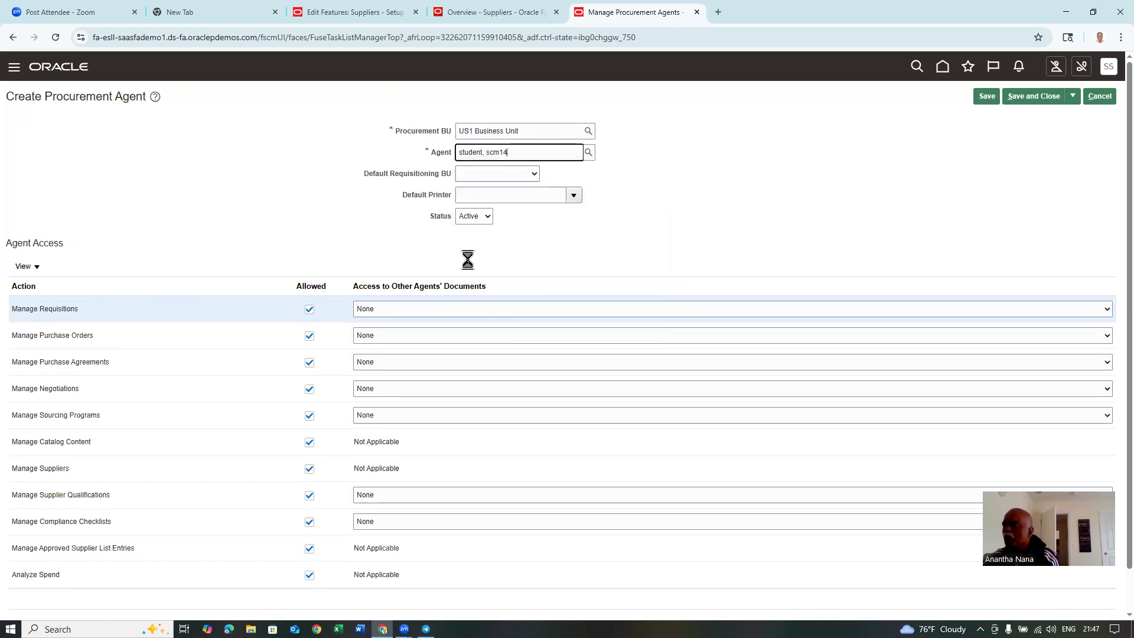
{"action": "left_click", "coordinate": [485, 176]}
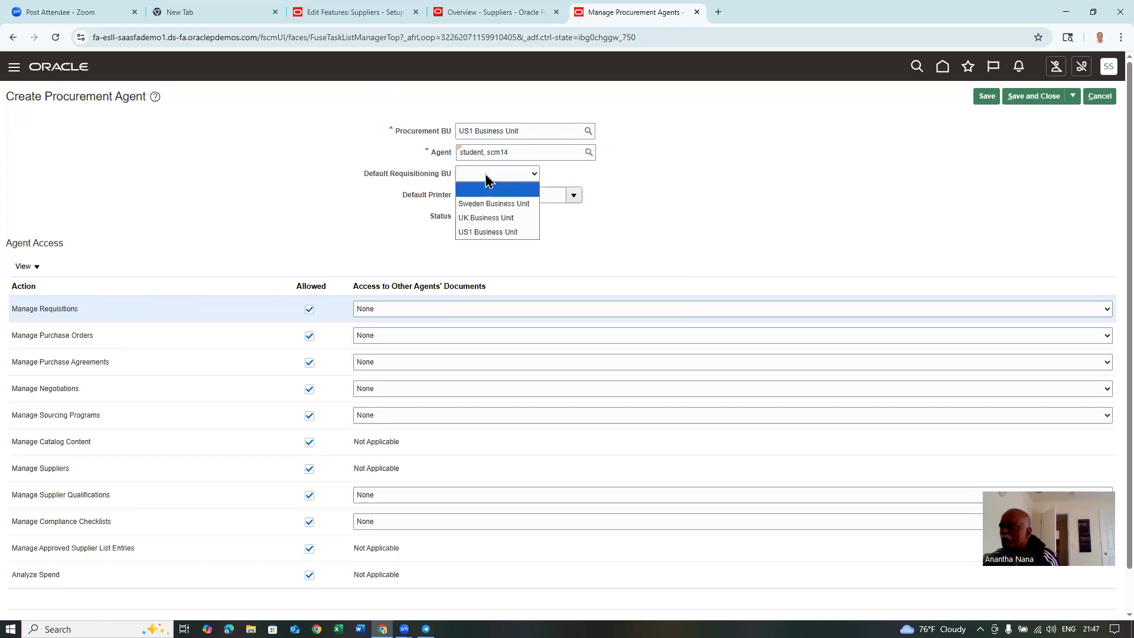
{"action": "left_click", "coordinate": [492, 233]}
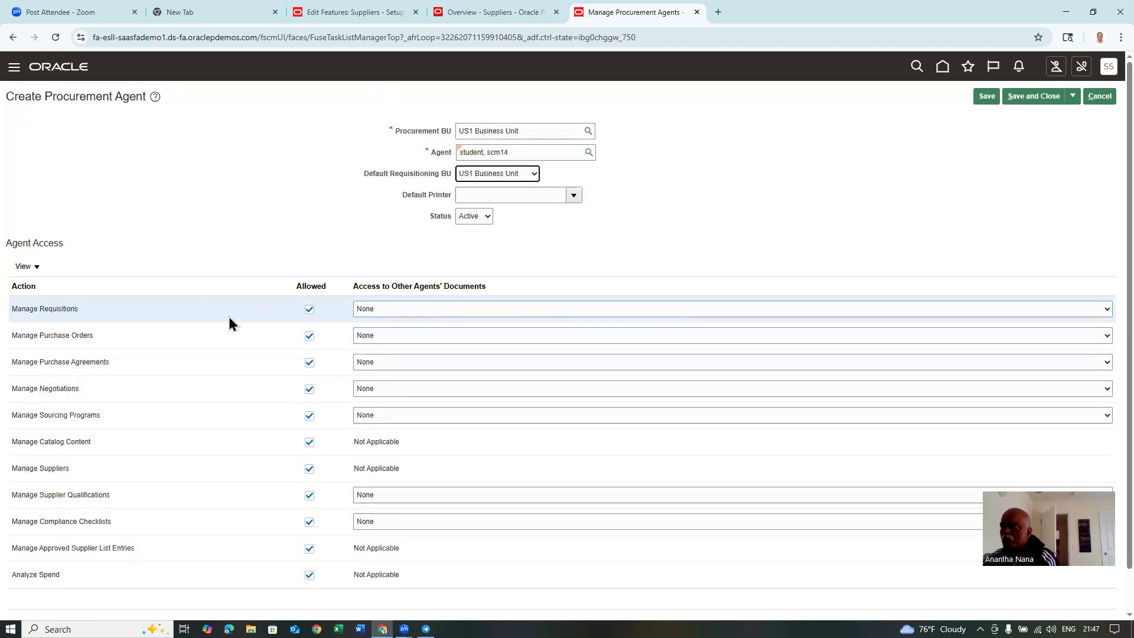
- Give Full access to Manage Requisitions, Purchase Orders, Purchase Agreements and Negotiations
{"action": "left_click", "coordinate": [389, 308]}
{"action": "left_click", "coordinate": [380, 352]}
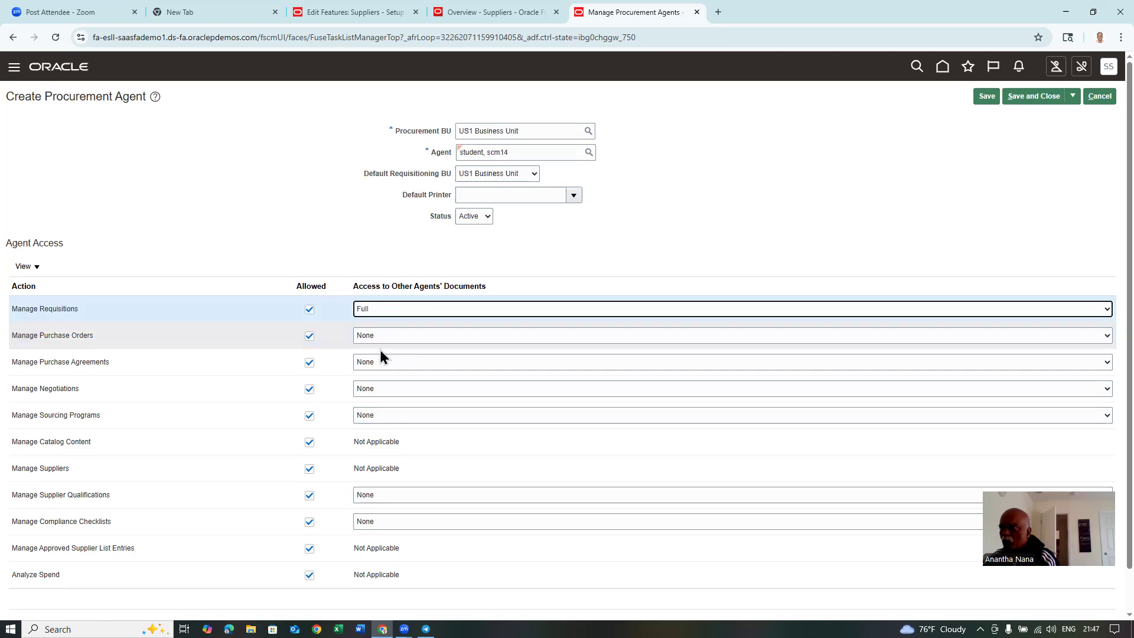
{"action": "left_click", "coordinate": [392, 335]}
{"action": "left_click", "coordinate": [391, 394]}
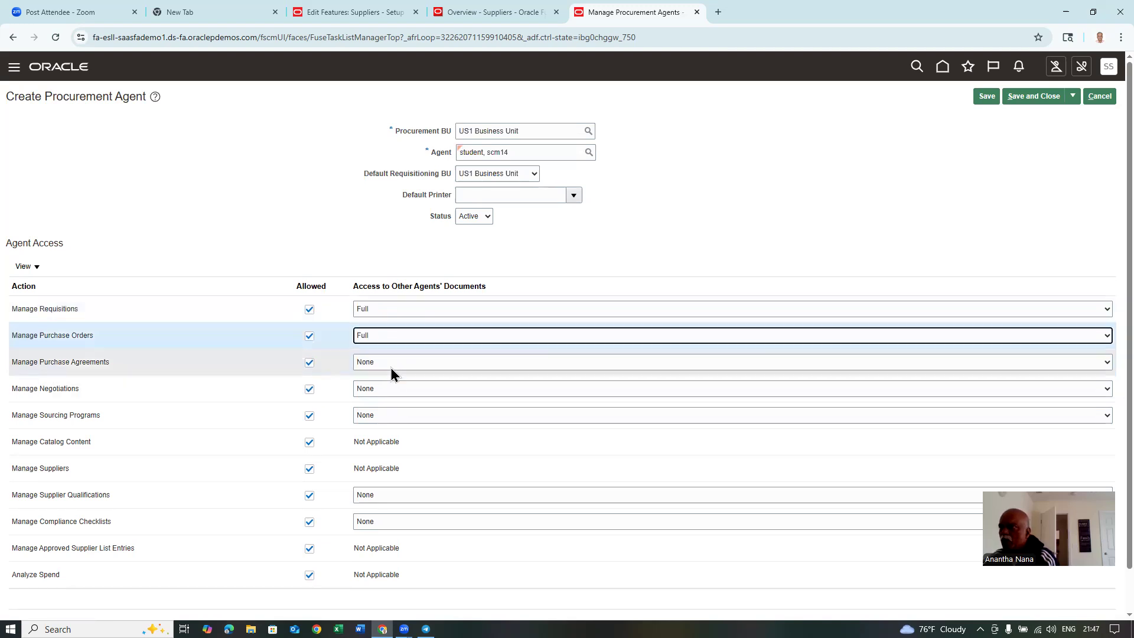
{"action": "left_click", "coordinate": [391, 362]}
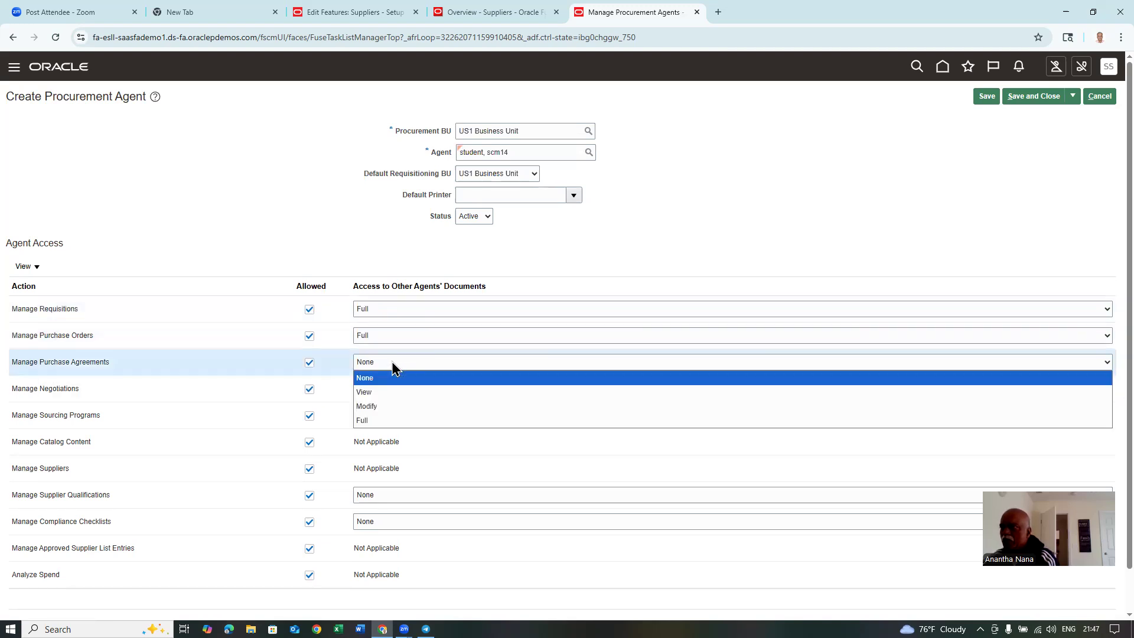
{"action": "left_click", "coordinate": [382, 421]}
{"action": "left_click", "coordinate": [408, 390]}
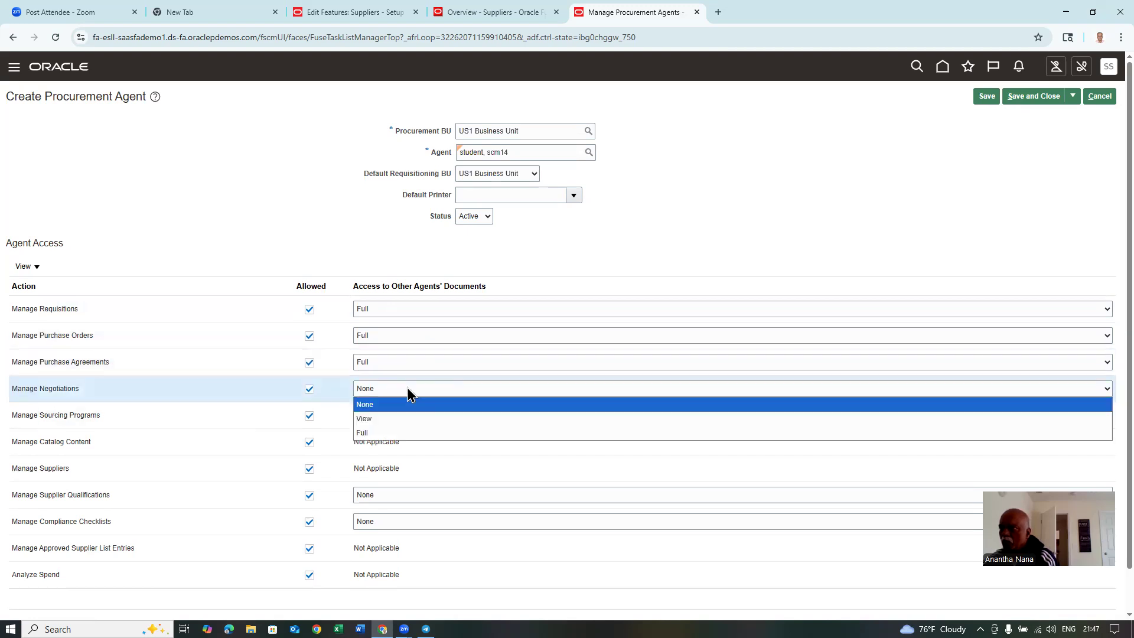
{"action": "left_click", "coordinate": [375, 433]}
- Give Full access to Sourcing Programs, Supplier Qualifications and Compliance Checklists, then save the agent
{"action": "left_click", "coordinate": [393, 416]}
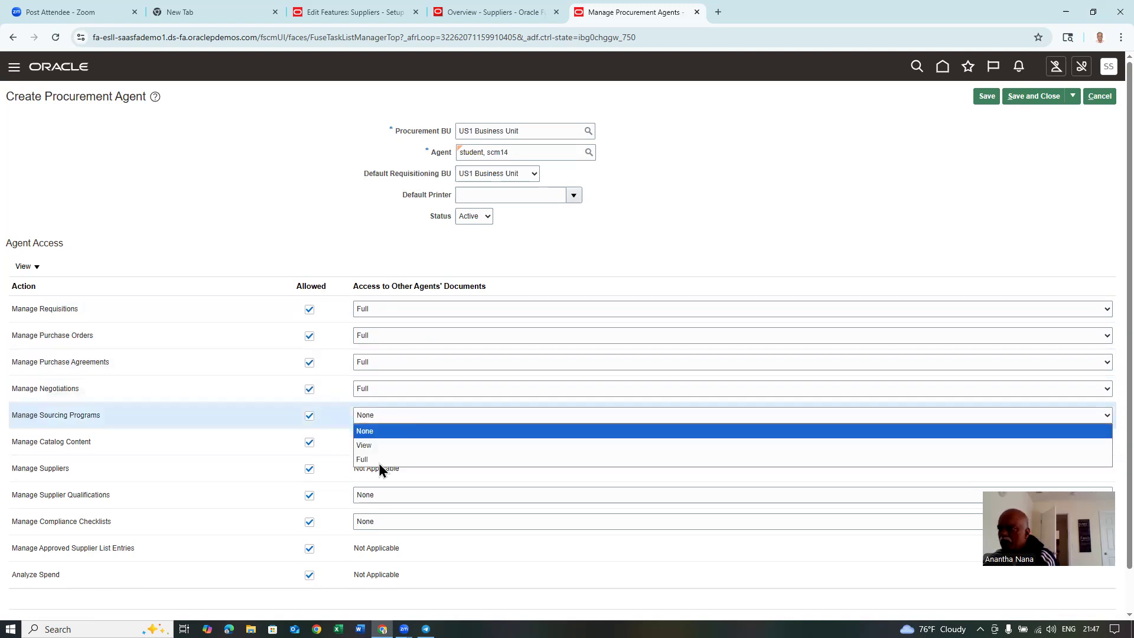
{"action": "left_click", "coordinate": [374, 460]}
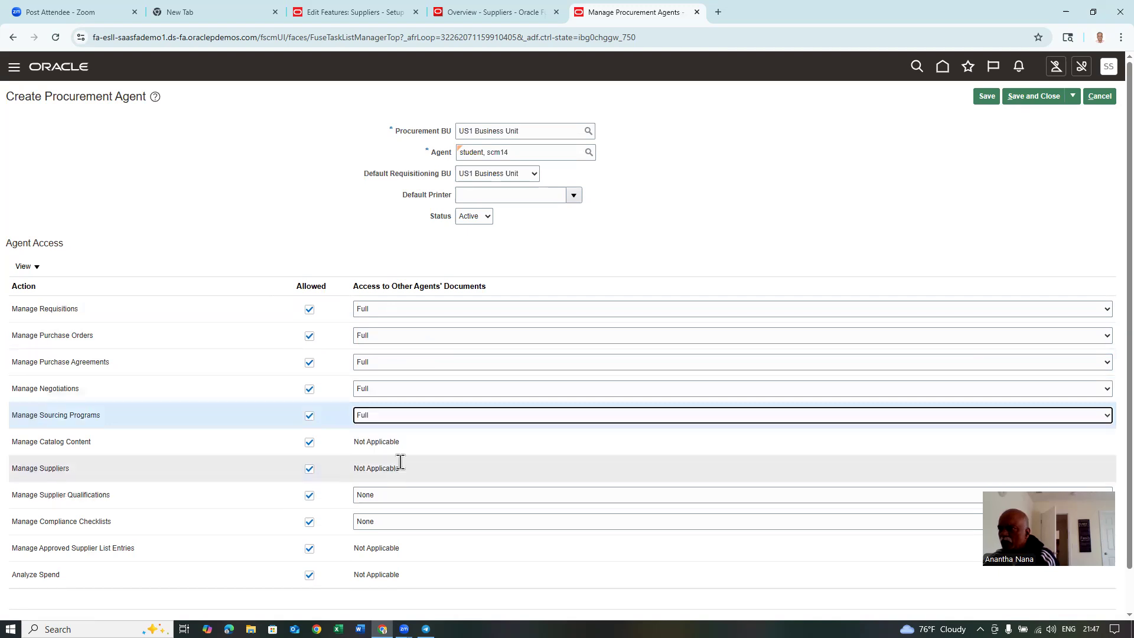
{"action": "left_click", "coordinate": [392, 493]}
{"action": "left_click", "coordinate": [363, 537]}
{"action": "left_click", "coordinate": [380, 522]}
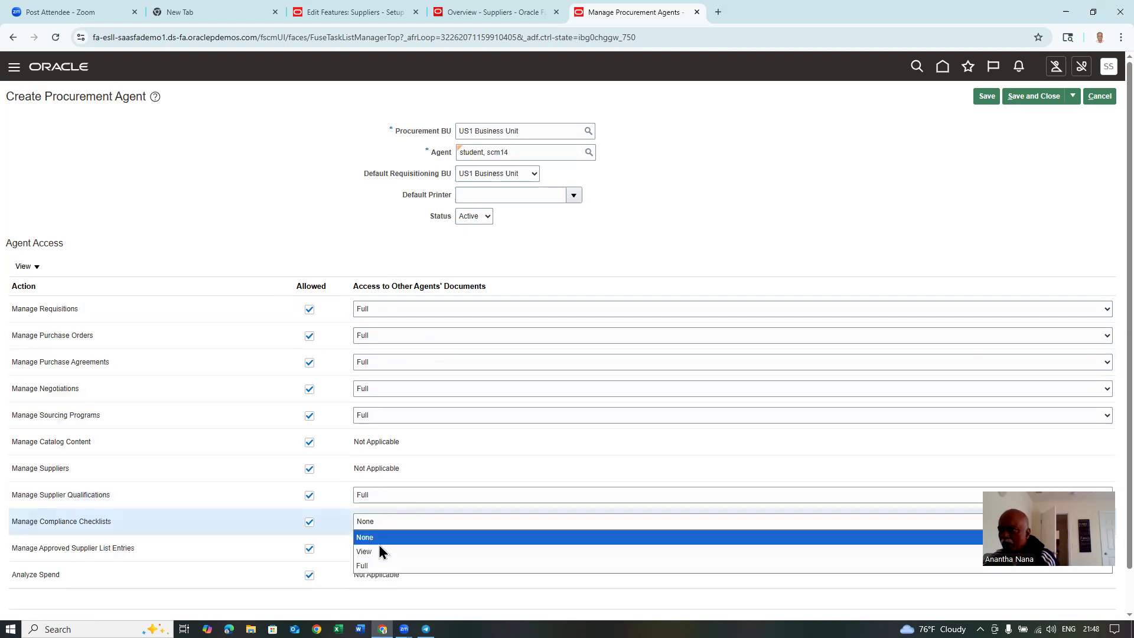
{"action": "left_click", "coordinate": [377, 565]}
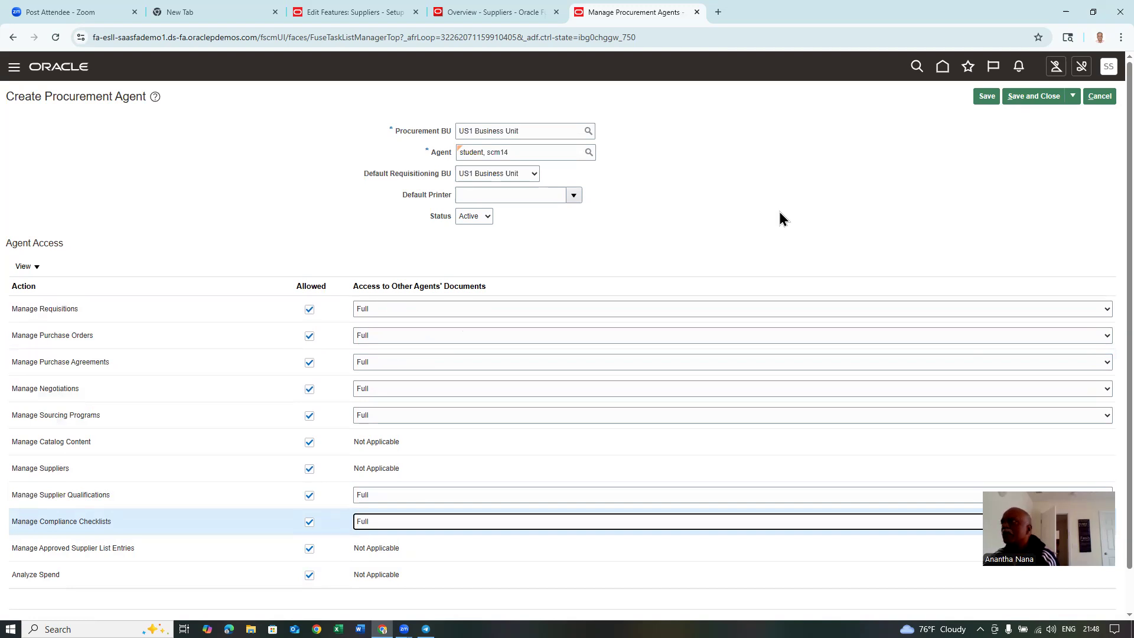
{"action": "left_click", "coordinate": [1002, 98]}
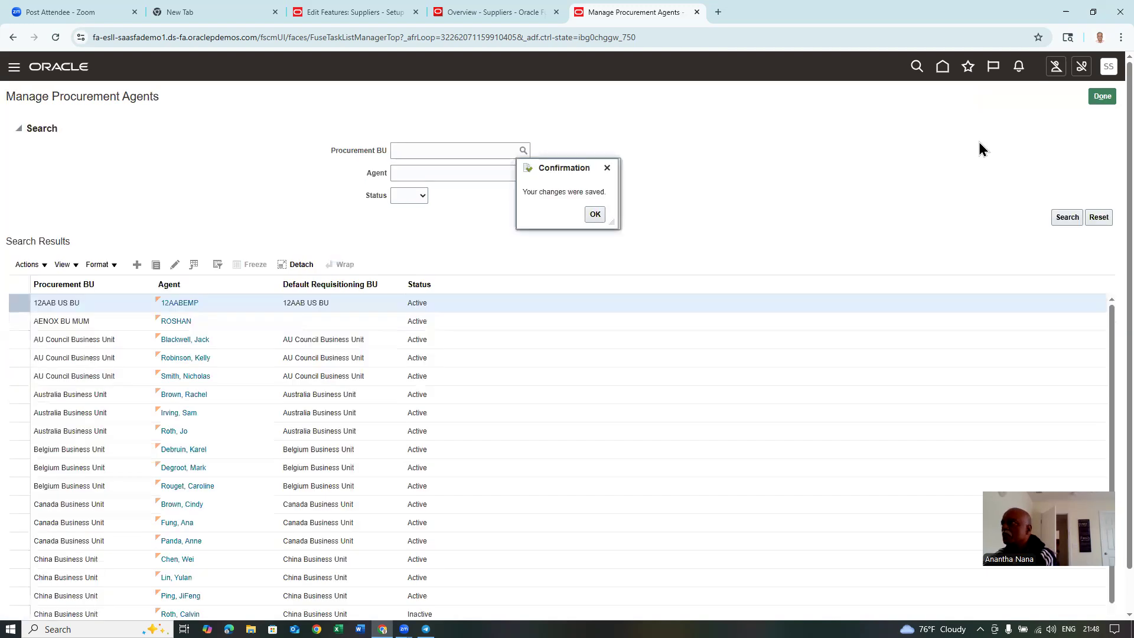
{"action": "left_click", "coordinate": [1105, 98]}
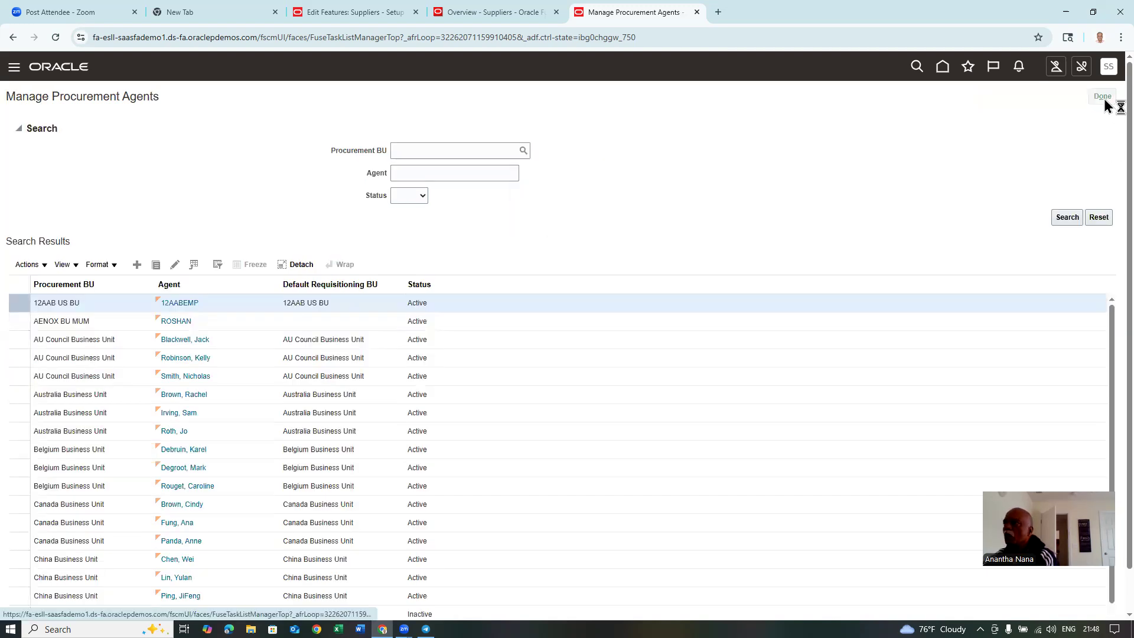
- Leave procurement agents, sign out of the application and sign back in
{"action": "left_click", "coordinate": [1108, 96]}
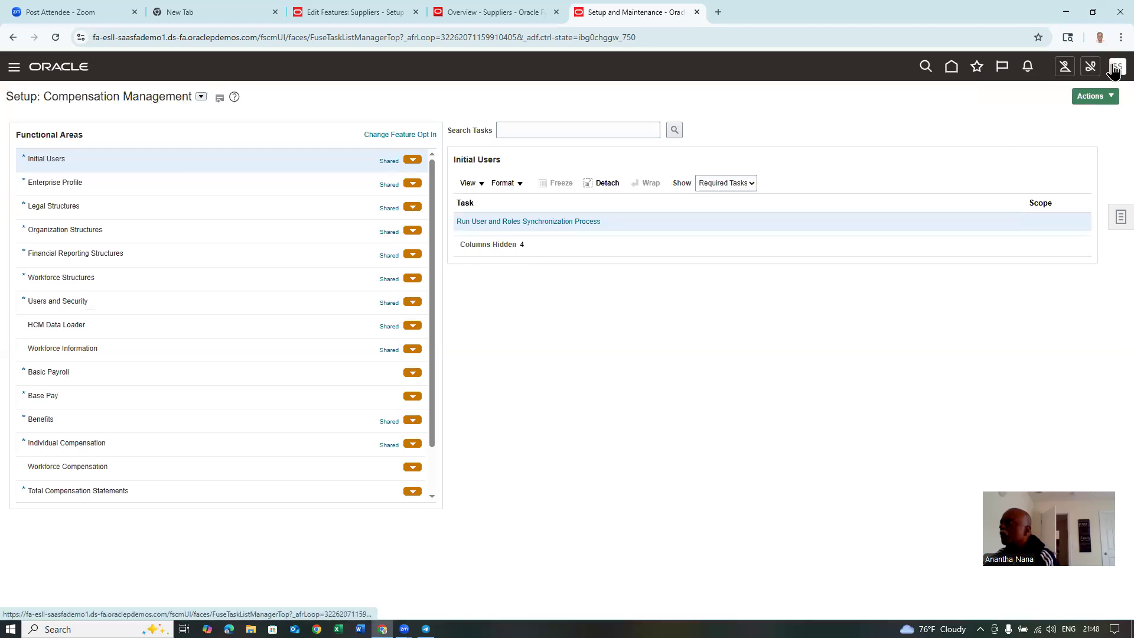
{"action": "left_click", "coordinate": [1114, 70]}
{"action": "left_click", "coordinate": [1100, 94]}
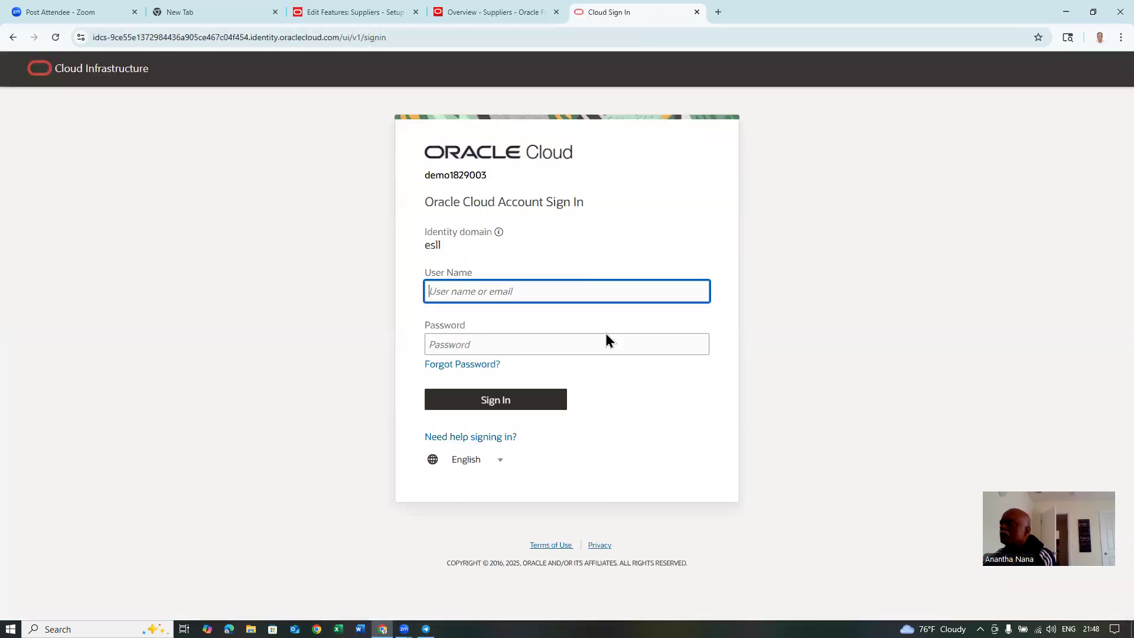
{"action": "left_click", "coordinate": [506, 400]}
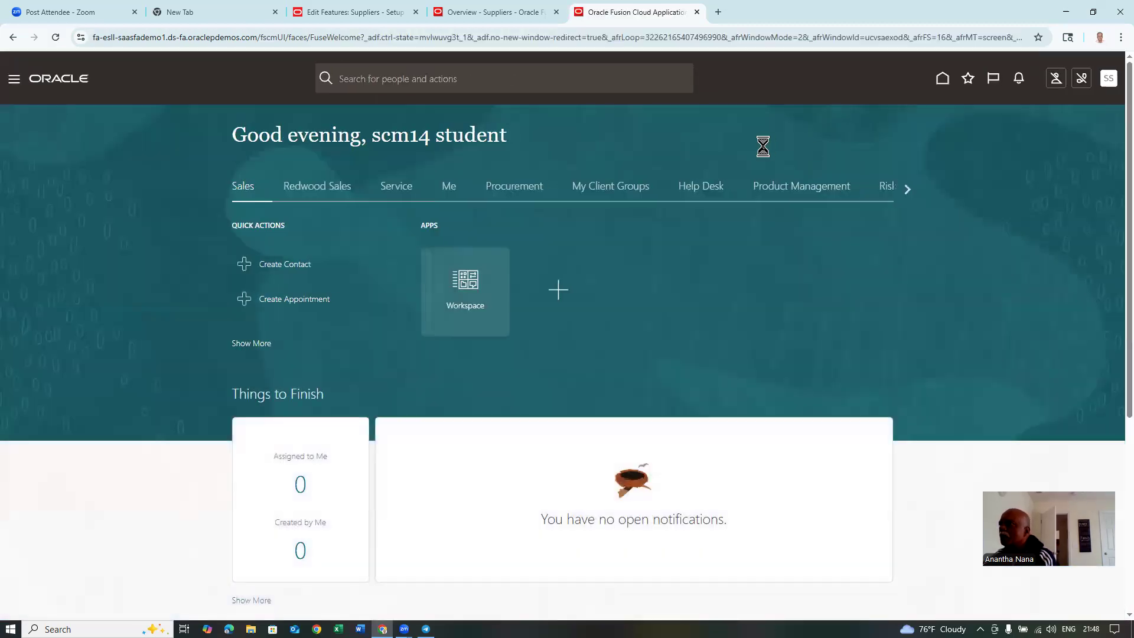
- Open the Procurement Suppliers work area and show its task list
{"action": "left_click", "coordinate": [517, 197]}
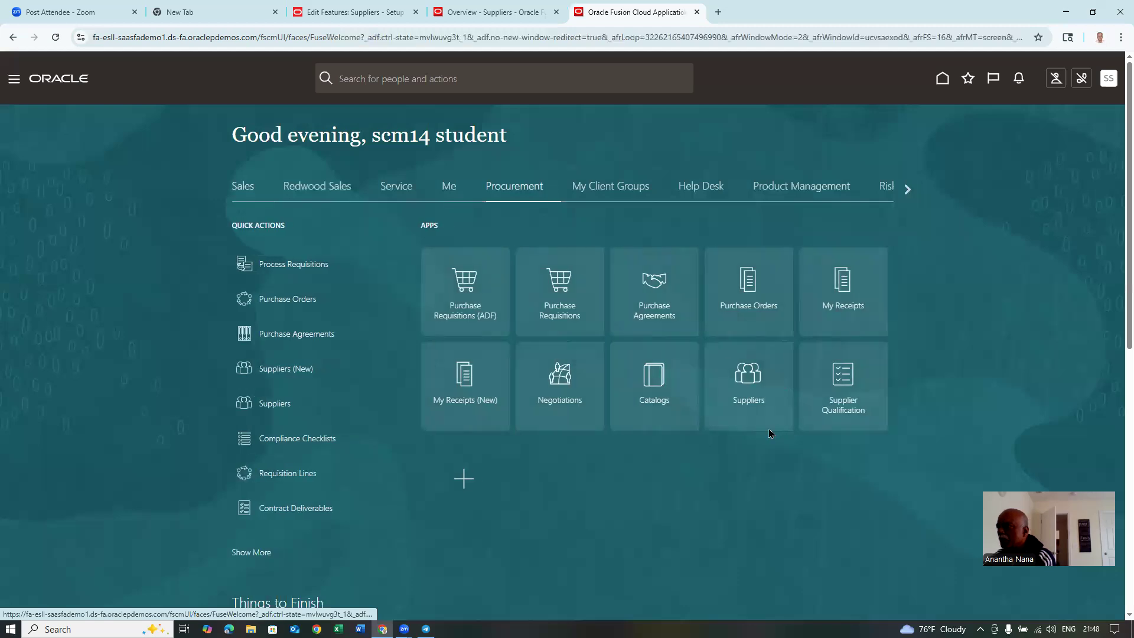
{"action": "left_click", "coordinate": [759, 397]}
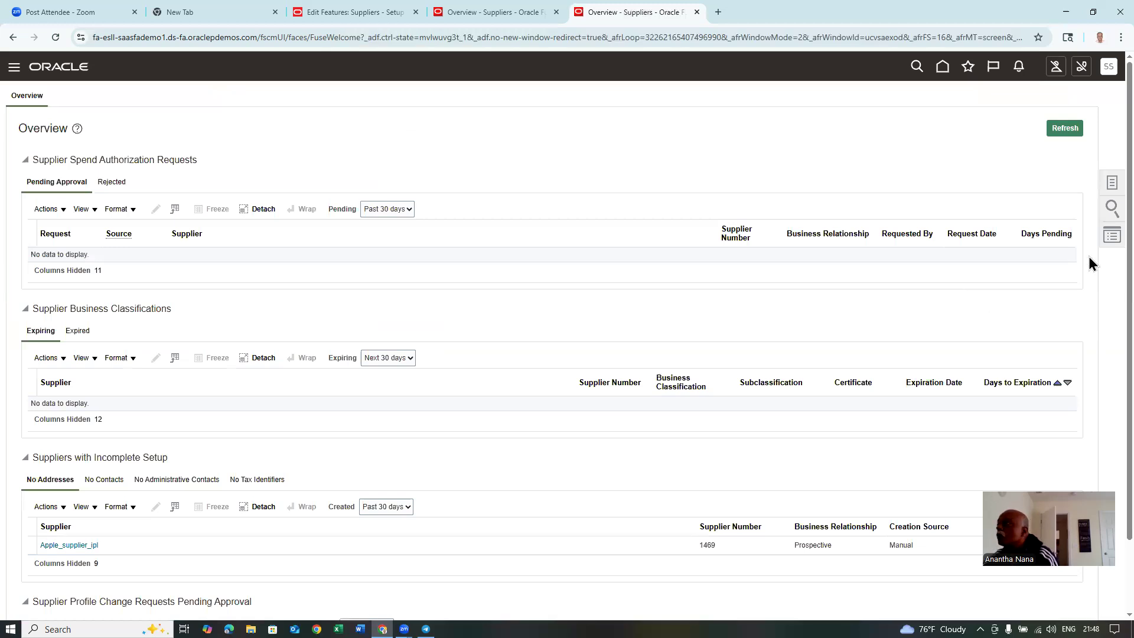
{"action": "left_click", "coordinate": [1112, 186]}
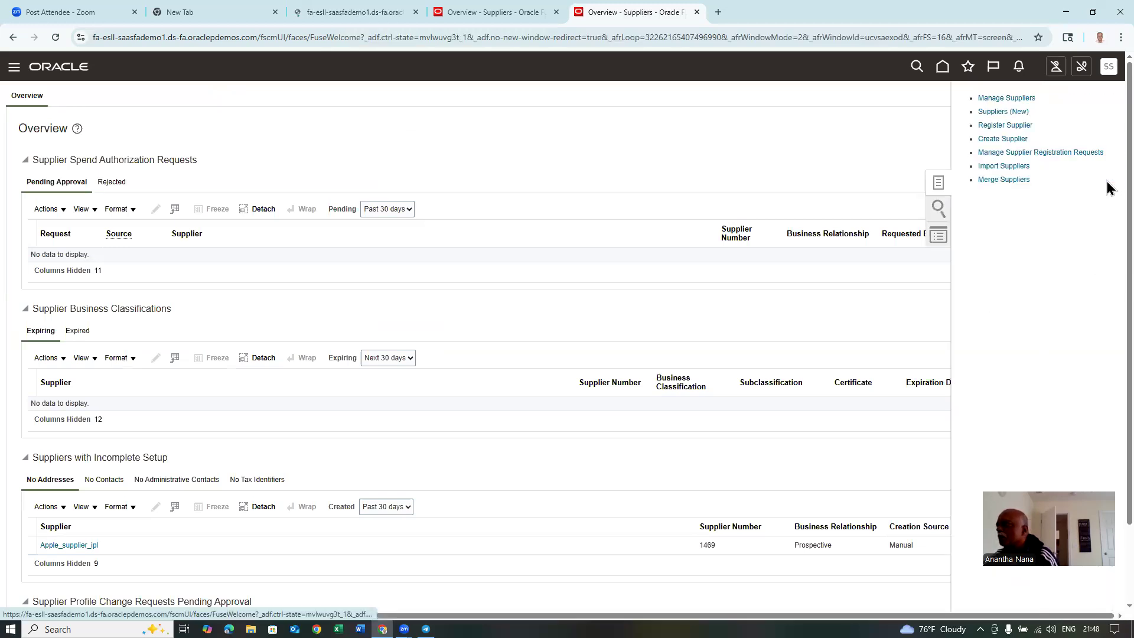
- Search Manage Suppliers for 't01' and open supplier t01_sup_1 for editing
{"action": "left_click", "coordinate": [1002, 100]}
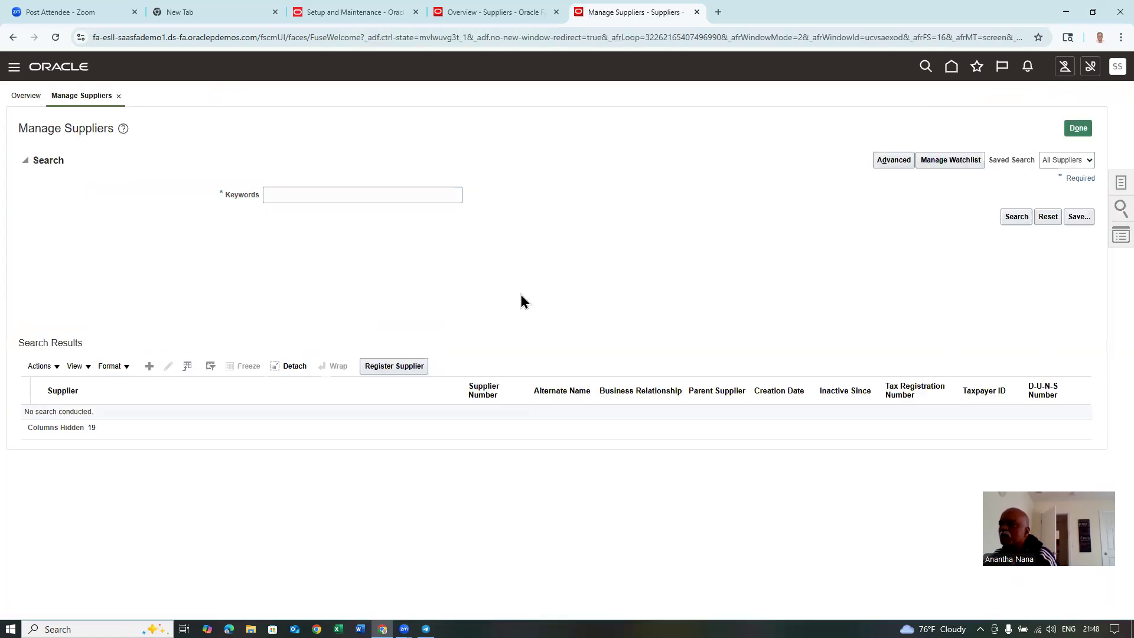
{"action": "left_click", "coordinate": [320, 197]}
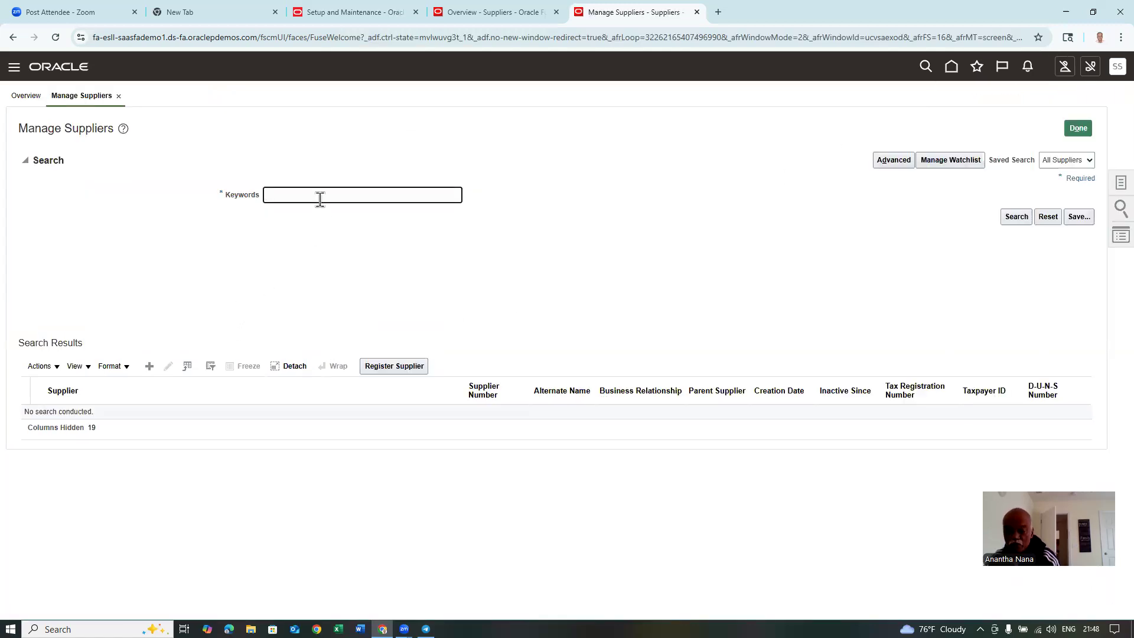
{"action": "type", "text": "t01"}
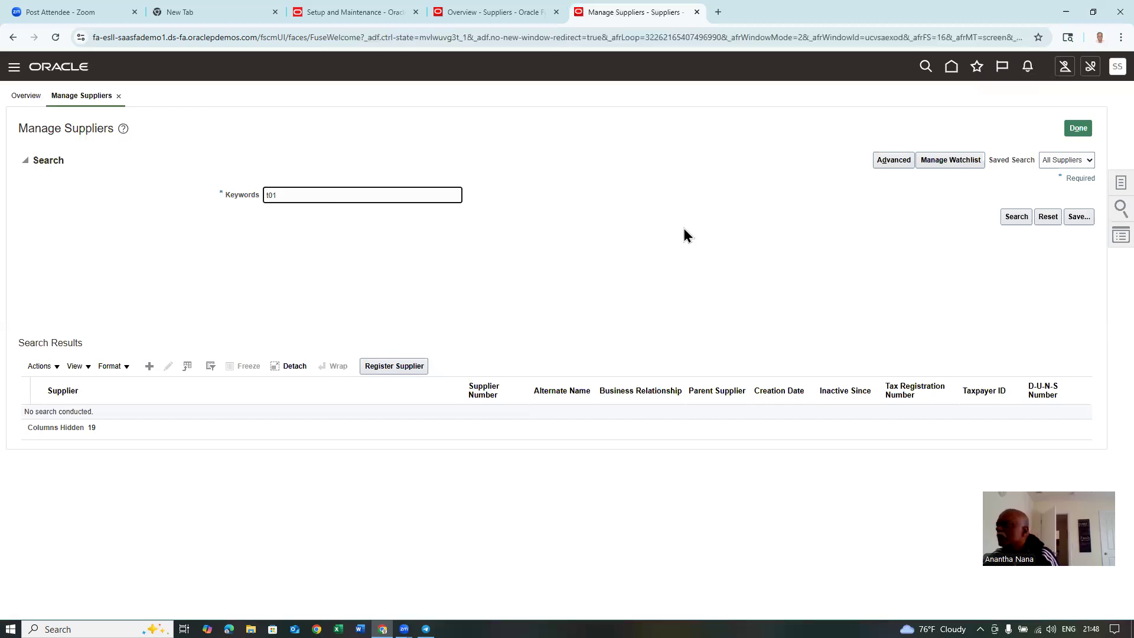
{"action": "left_click", "coordinate": [1017, 217]}
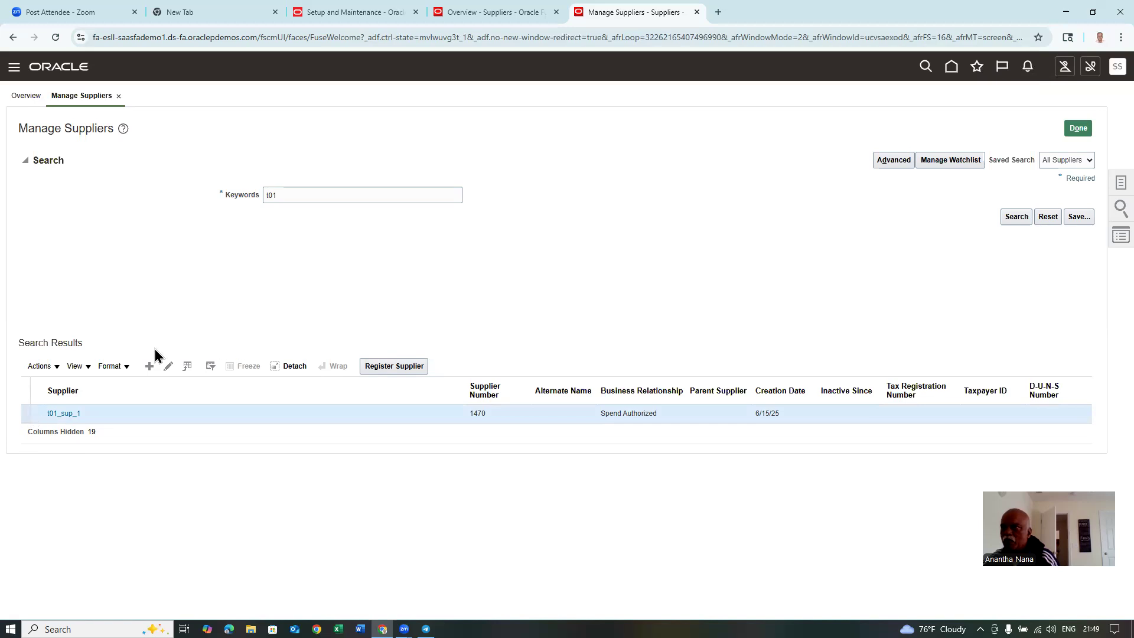
{"action": "left_click", "coordinate": [167, 365]}
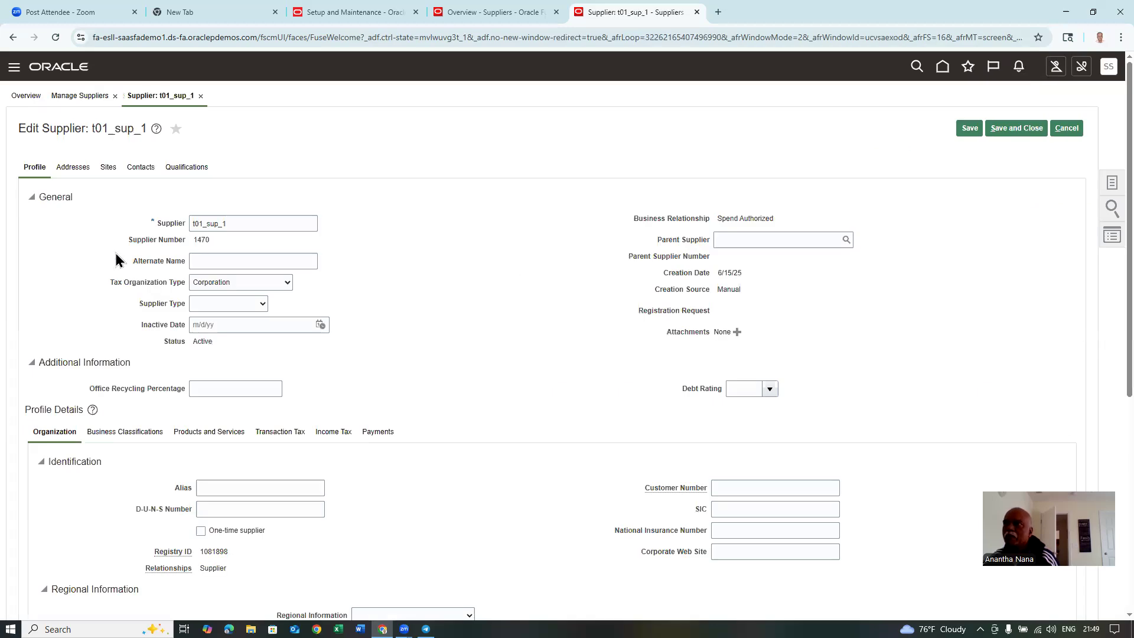
- Create a site named 'Site 1' on t01 address 1 and save it
{"action": "left_click", "coordinate": [107, 169]}
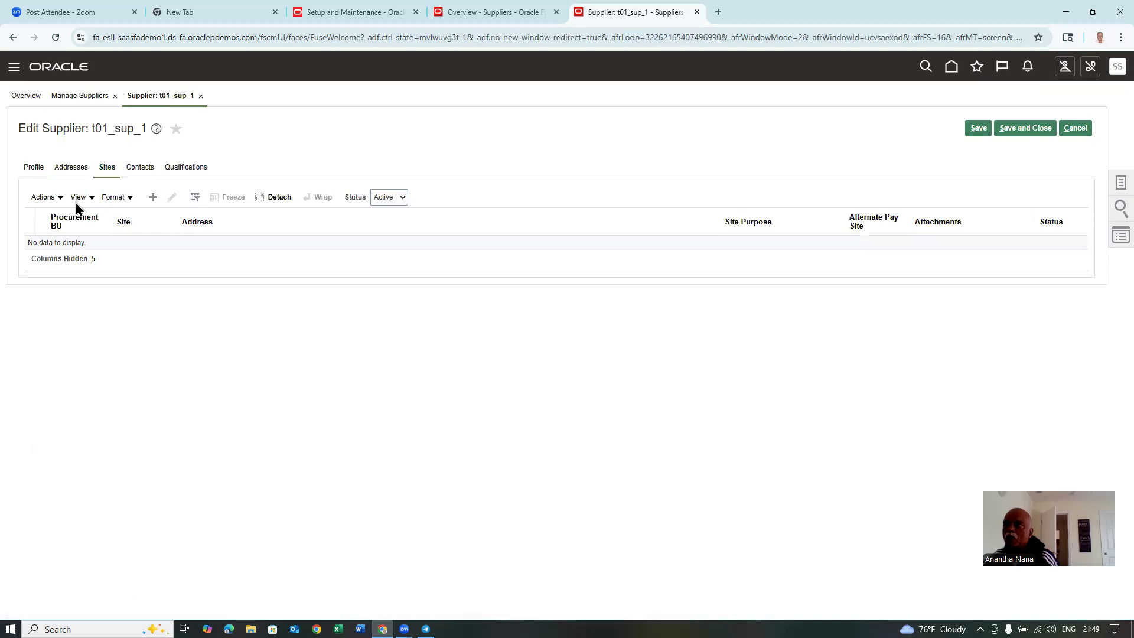
{"action": "left_click", "coordinate": [56, 200]}
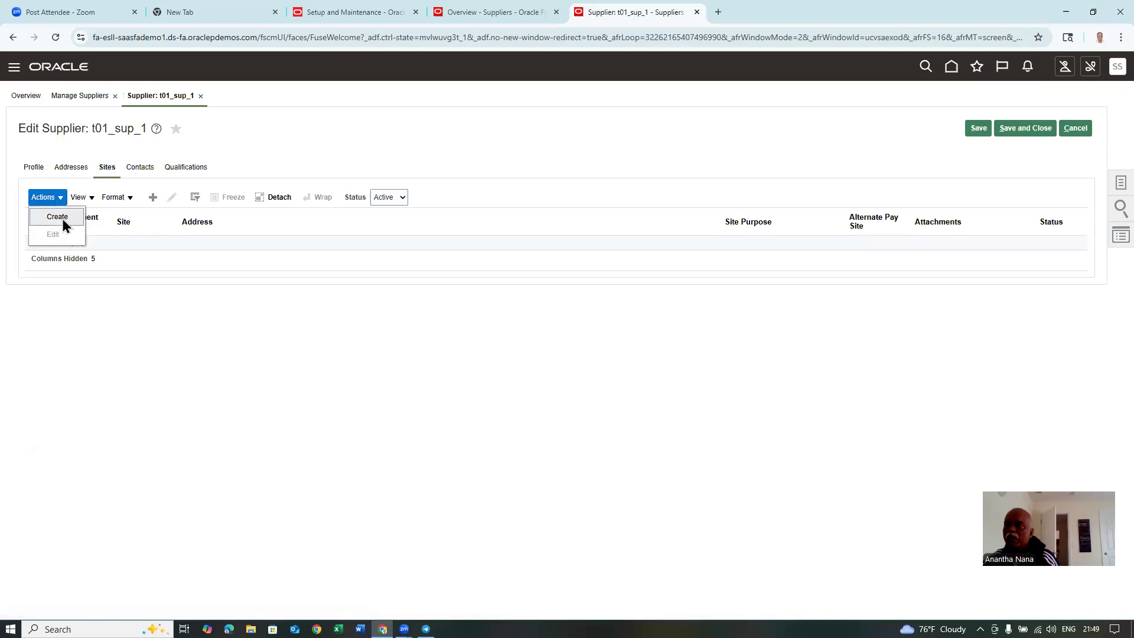
{"action": "left_click", "coordinate": [61, 218]}
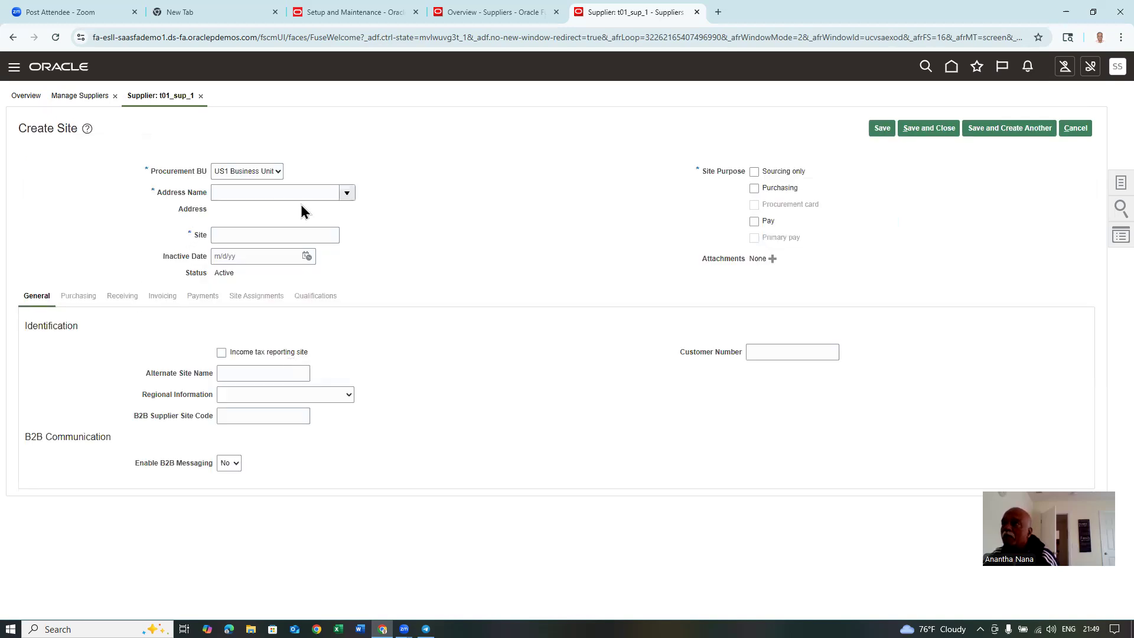
{"action": "left_click", "coordinate": [348, 193]}
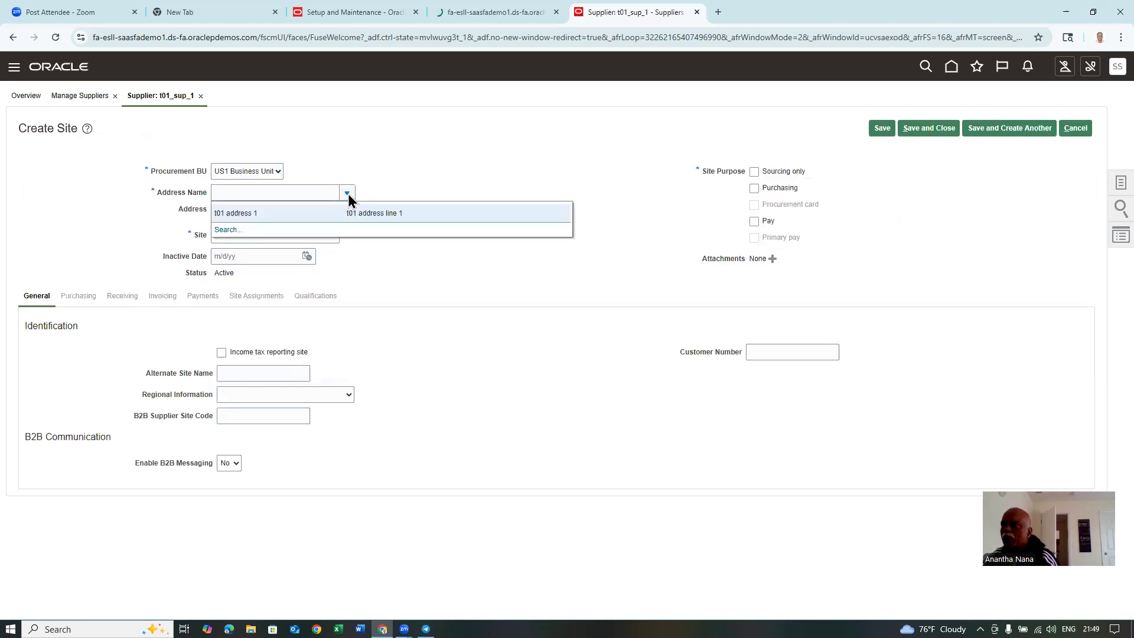
{"action": "left_click", "coordinate": [290, 213]}
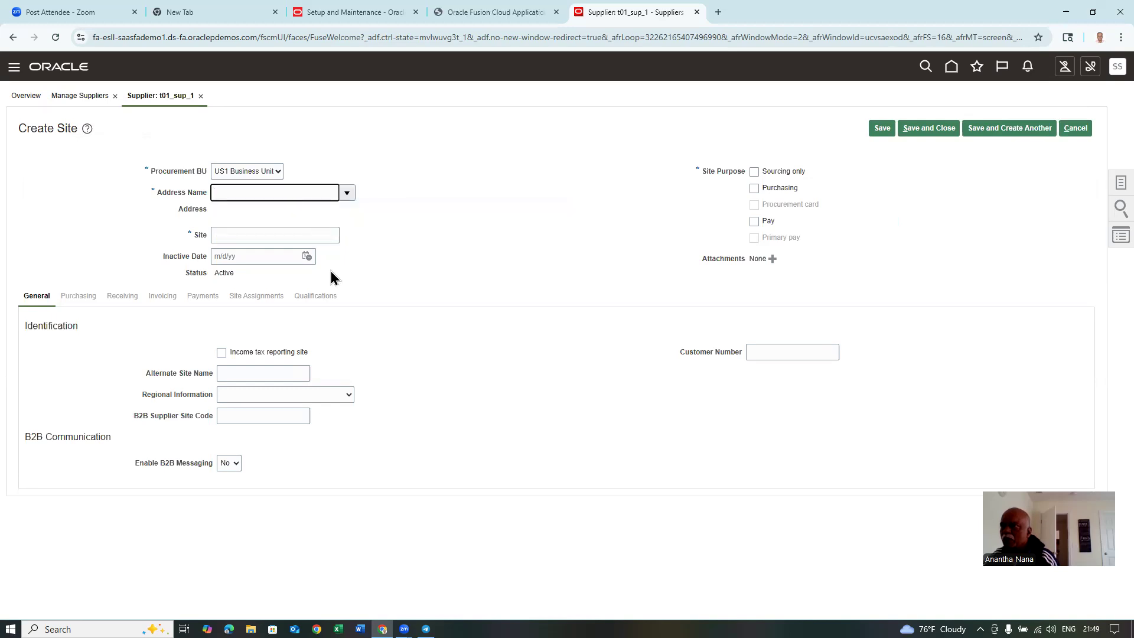
{"action": "left_click_drag", "start_coordinate": [258, 235], "coordinate": [207, 240]}
{"action": "type", "text": "Site 1"}
{"action": "key", "text": "Tab"}
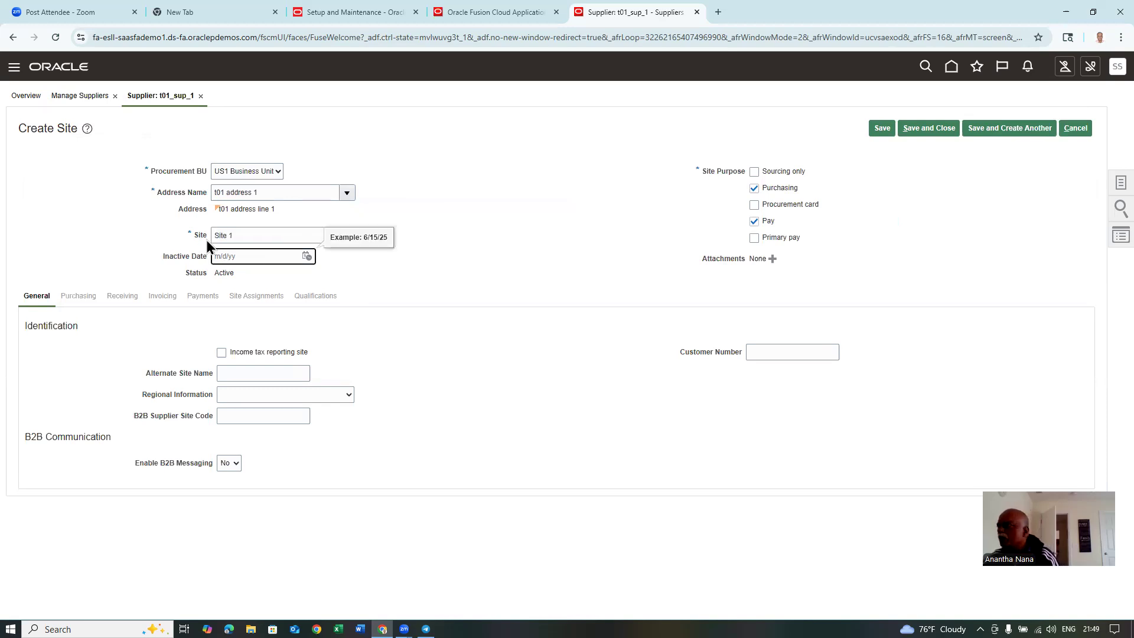
{"action": "left_click", "coordinate": [936, 121]}
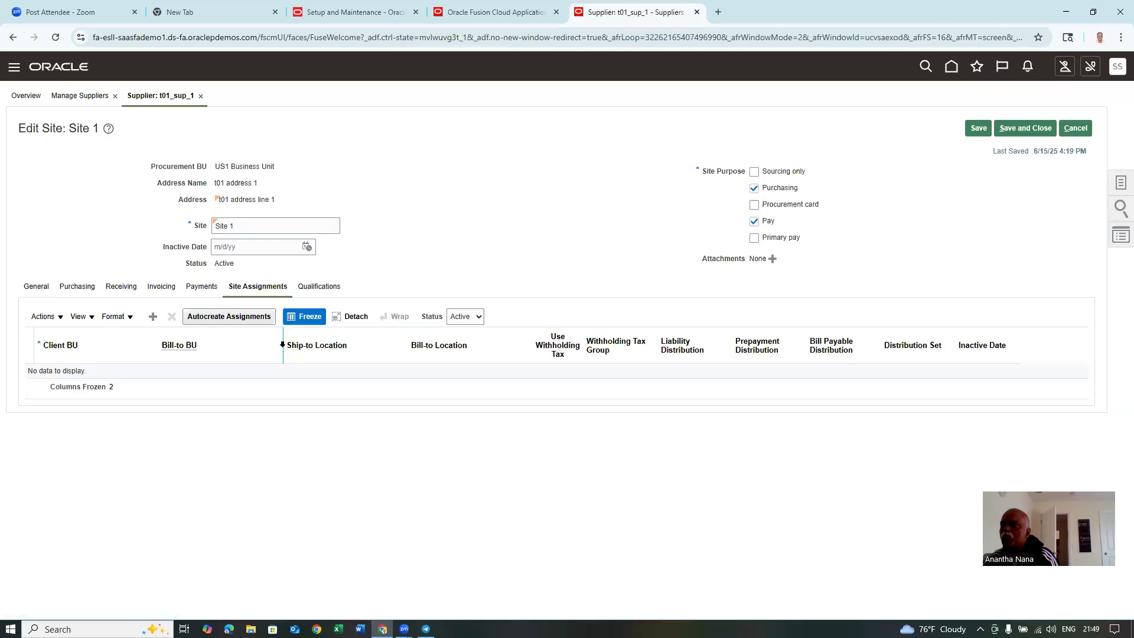
- Add a US1 Business Unit site assignment with Seattle ship-to and bill-to locations, and save
{"action": "left_click", "coordinate": [153, 317]}
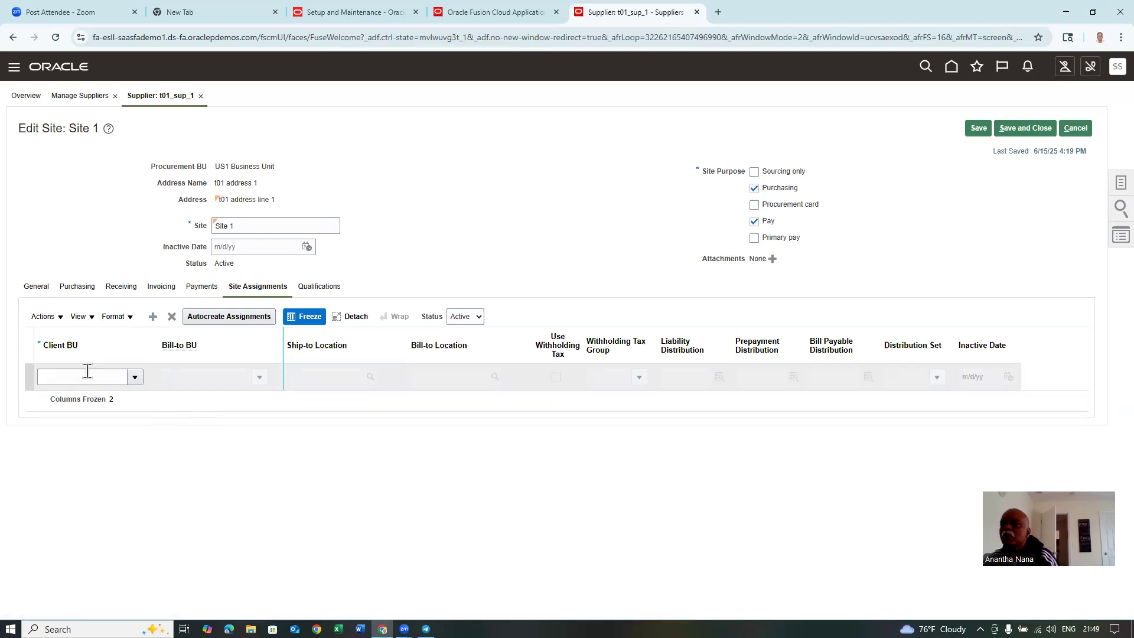
{"action": "type", "text": "US1"}
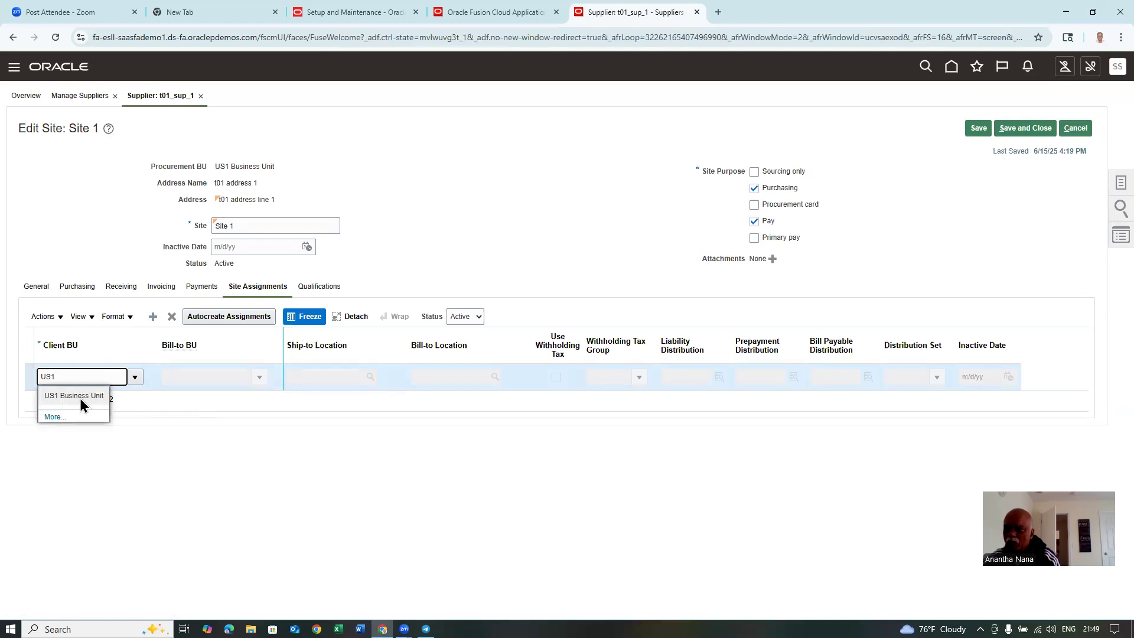
{"action": "left_click", "coordinate": [81, 396]}
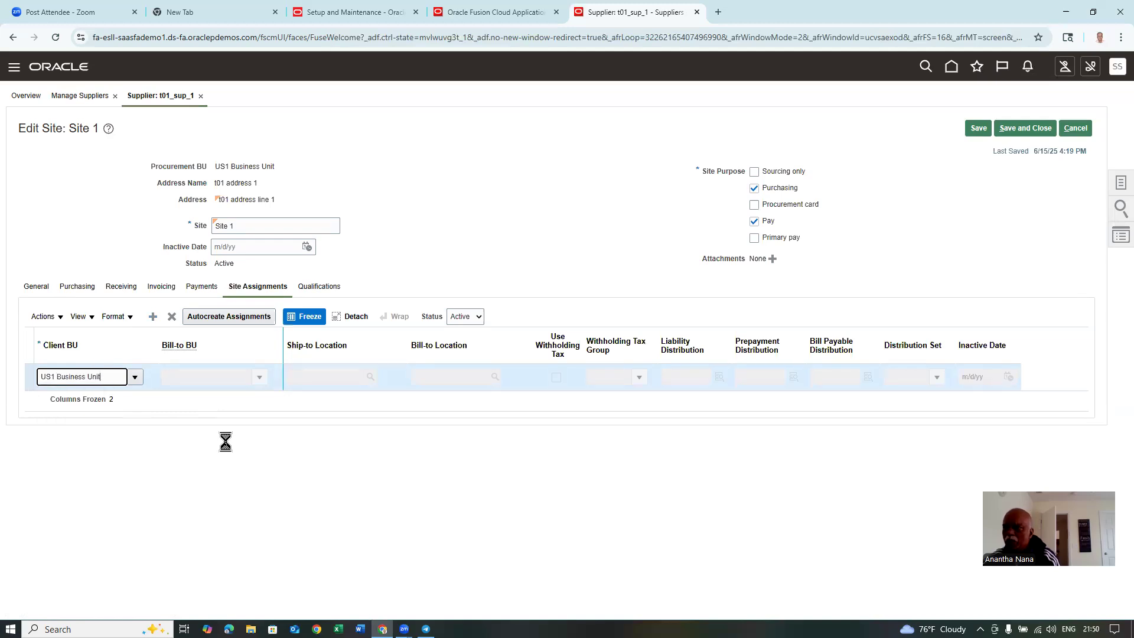
{"action": "left_click", "coordinate": [323, 375]}
{"action": "type", "text": "at"}
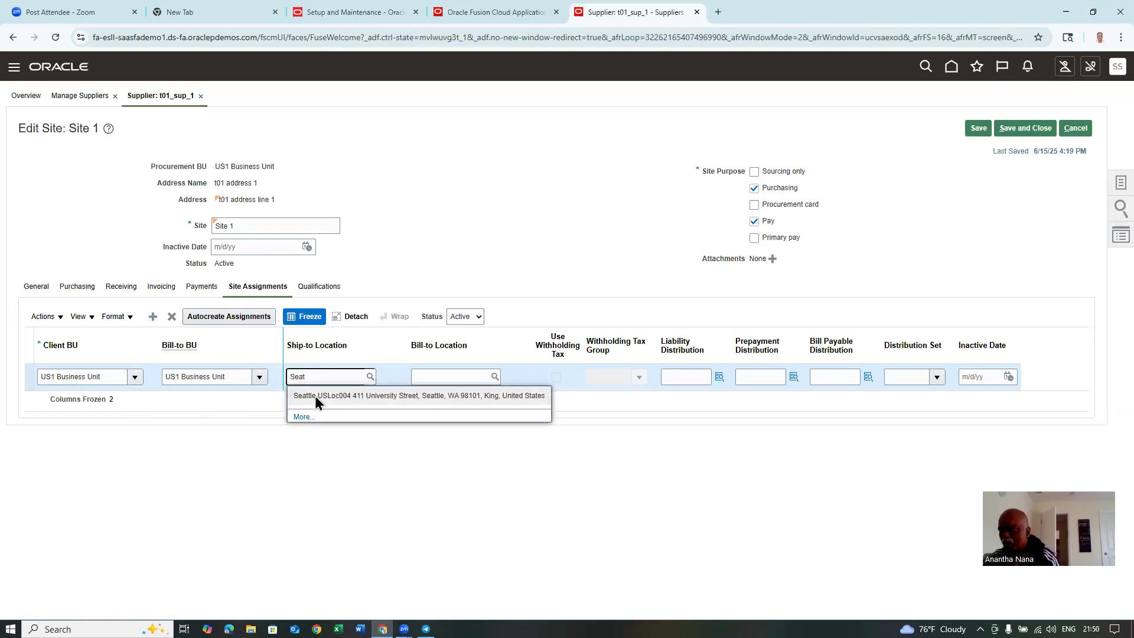
{"action": "left_click", "coordinate": [317, 396]}
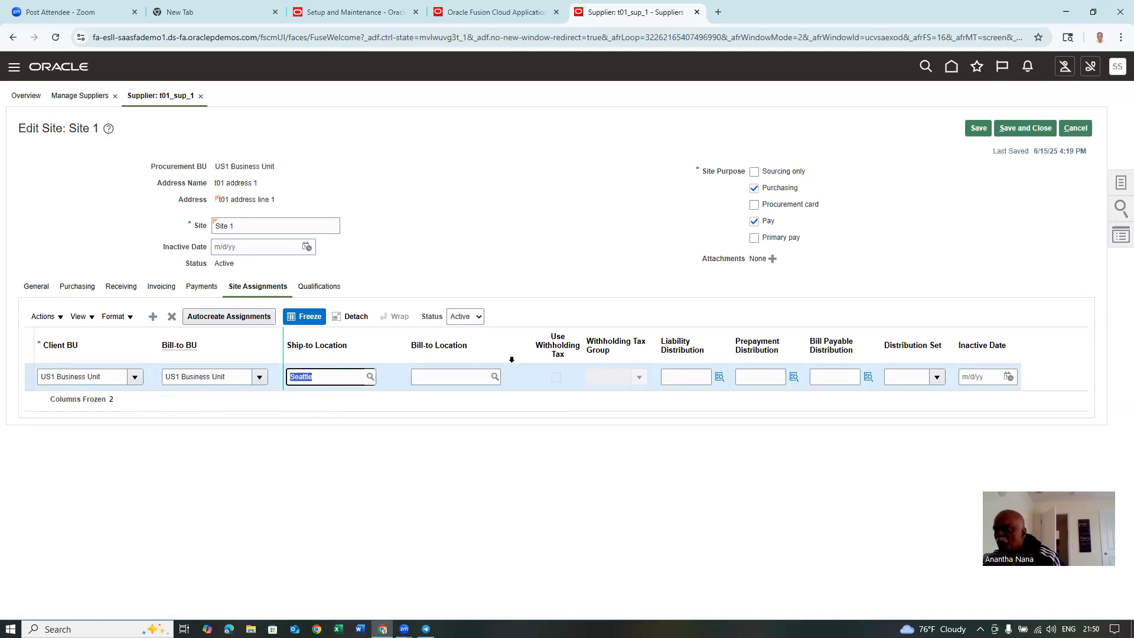
{"action": "left_click", "coordinate": [454, 375]}
{"action": "type", "text": "Seattle"}
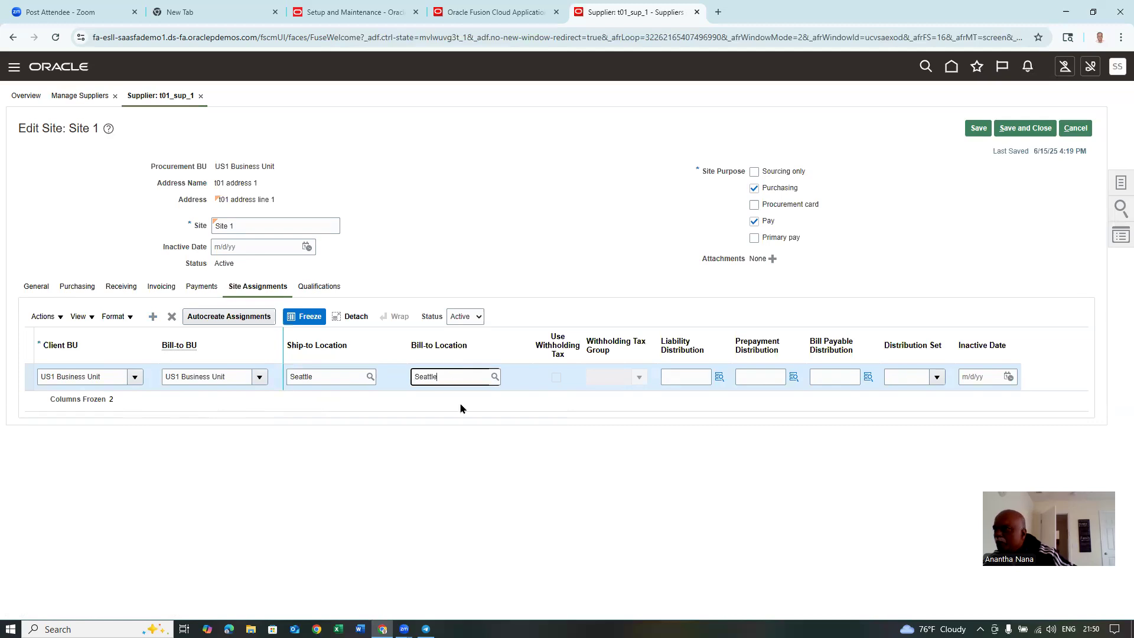
{"action": "left_click", "coordinate": [463, 474]}
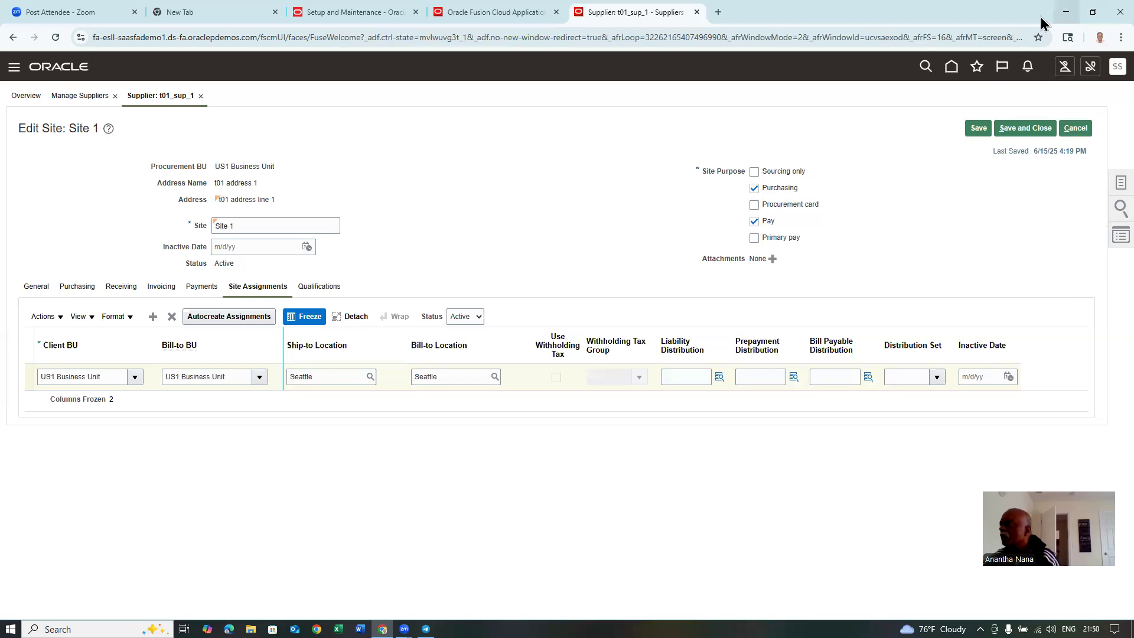
{"action": "left_click", "coordinate": [1024, 129]}
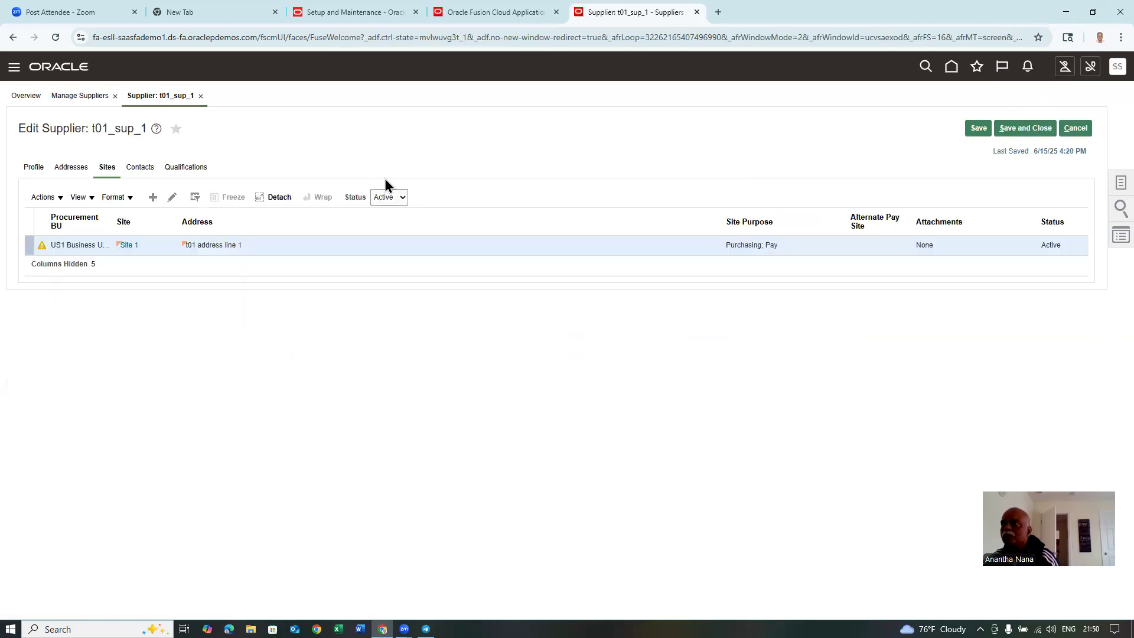
- Start a new contact for t01_sup_1, entering the contact's first and last name
{"action": "left_click", "coordinate": [606, 352]}
{"action": "left_click", "coordinate": [142, 169]}
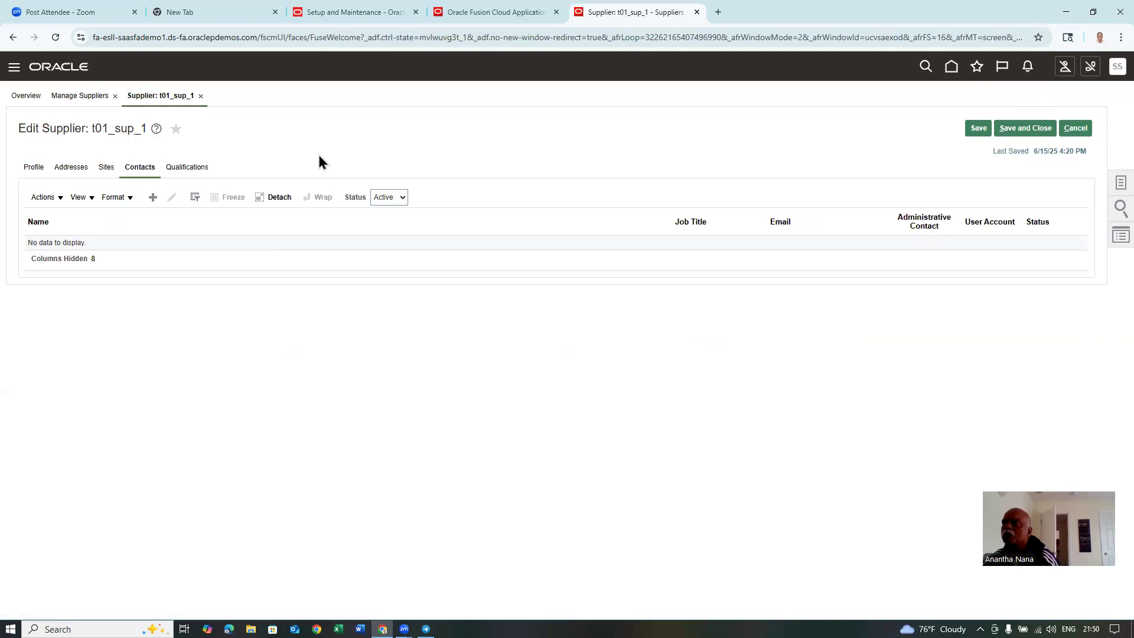
{"action": "left_click", "coordinate": [151, 197]}
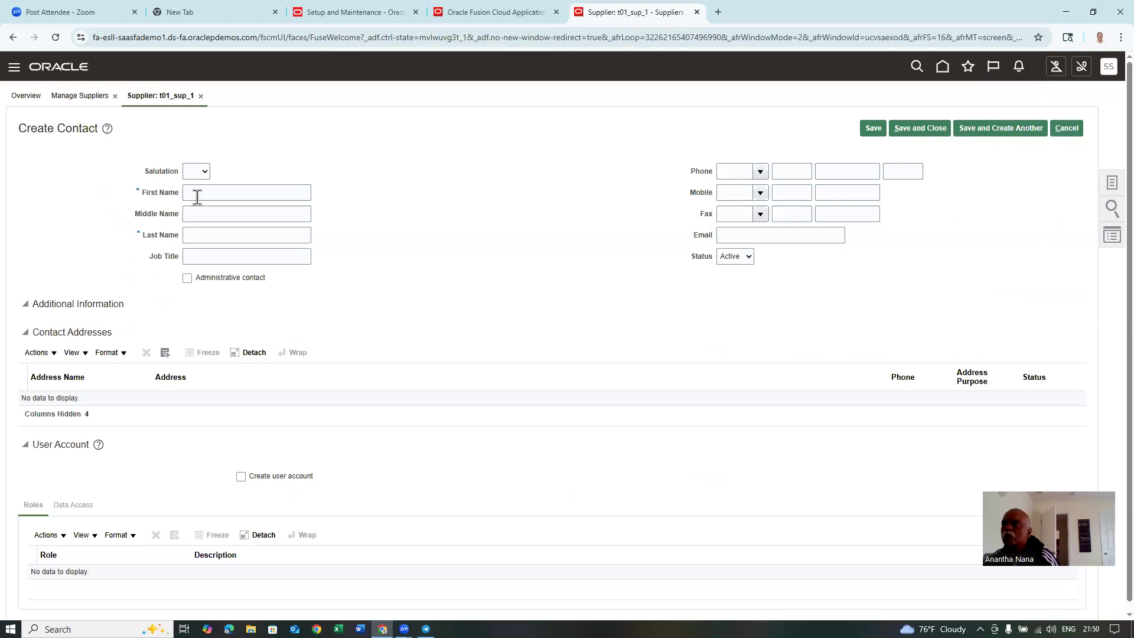
{"action": "left_click", "coordinate": [197, 195]}
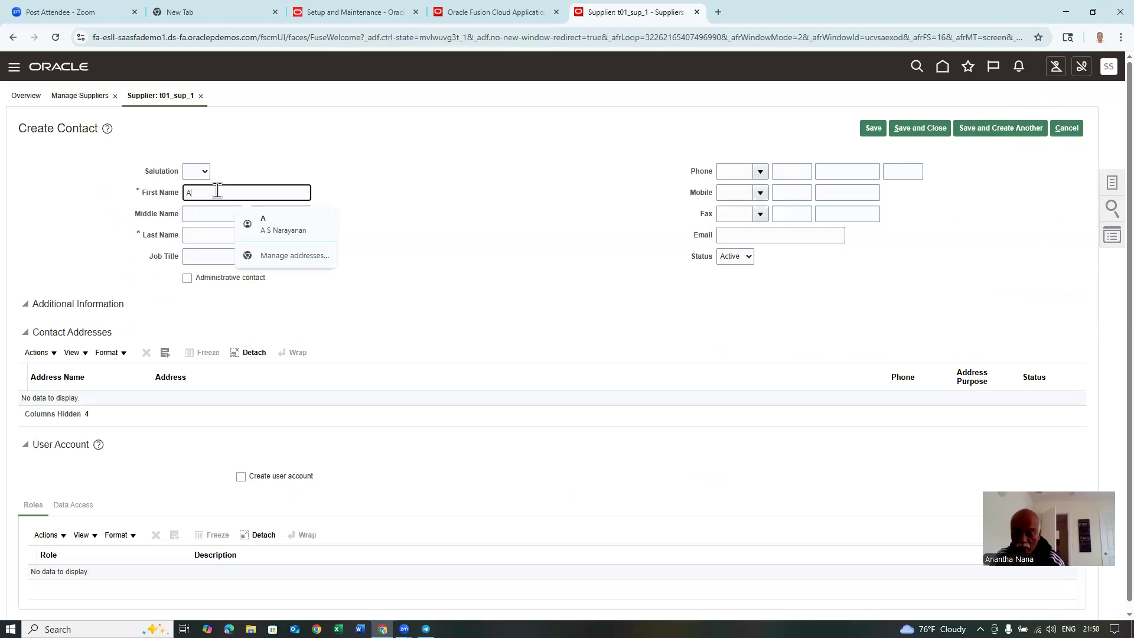
{"action": "key", "text": "Tab"}
{"action": "key", "text": "Tab"}
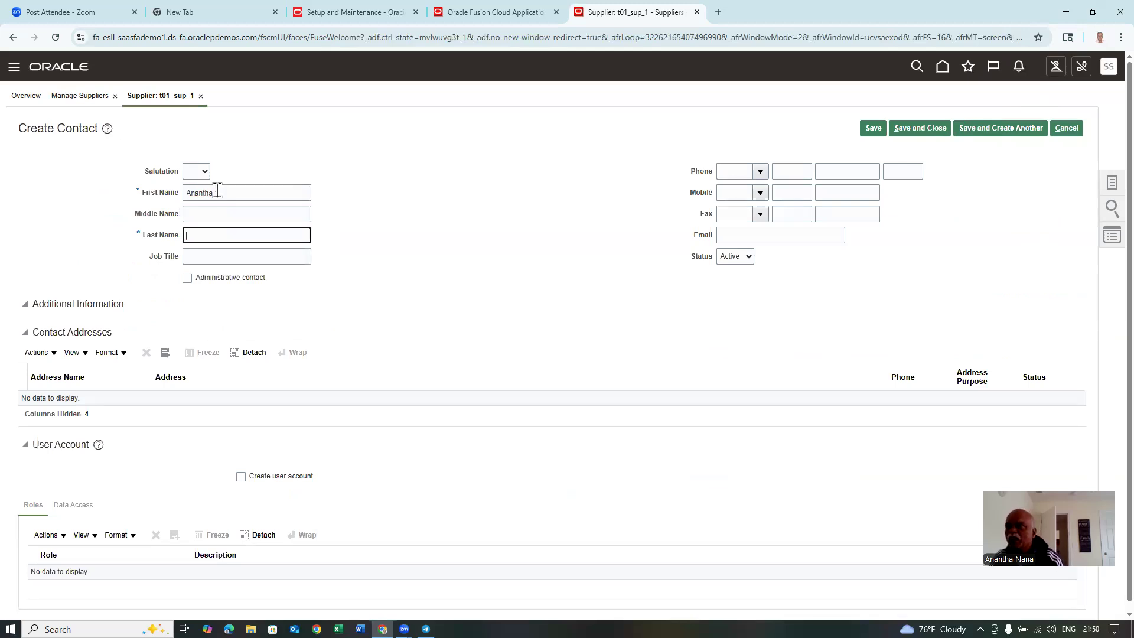
{"action": "key", "text": "Tab"}
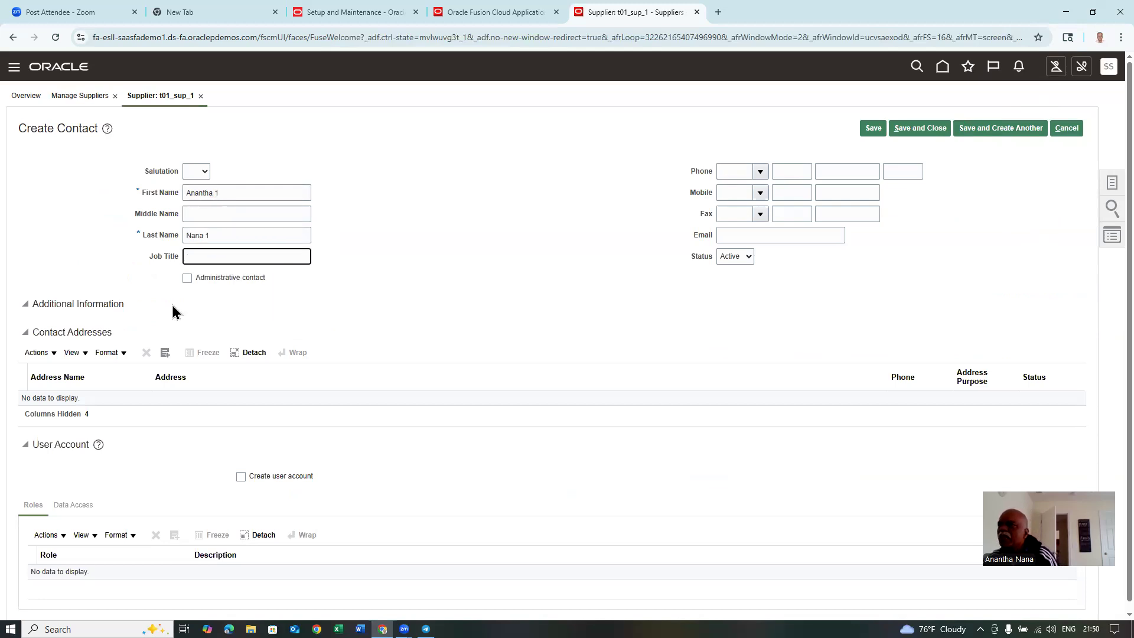
- Attach t01 address 1 to the contact, save it, and dismiss the confirmations
{"action": "left_click", "coordinate": [41, 352]}
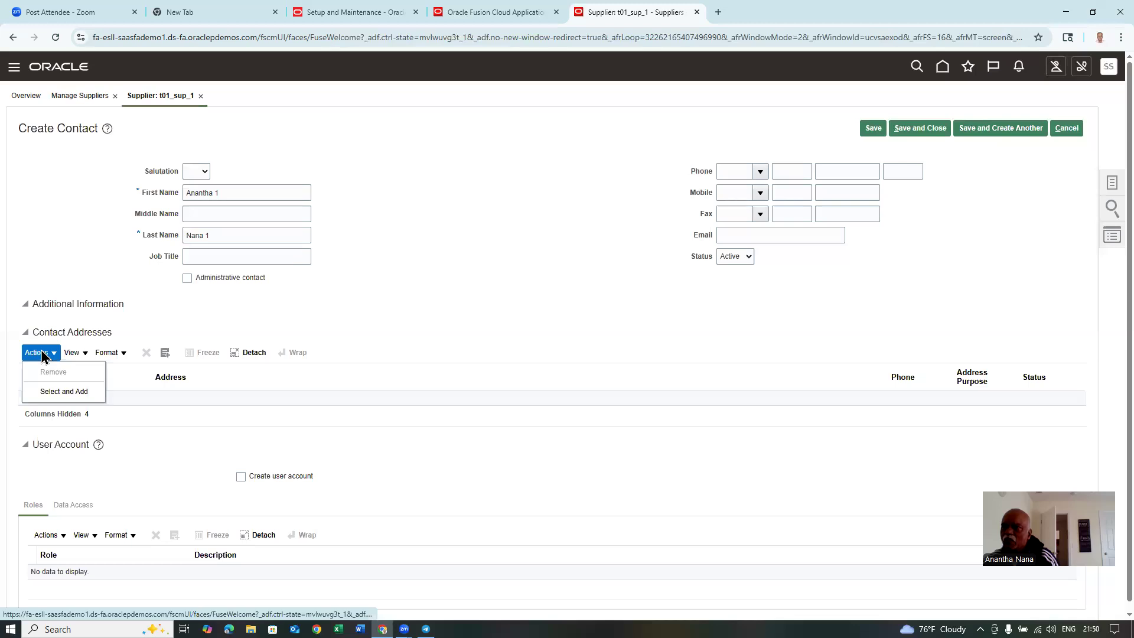
{"action": "left_click", "coordinate": [62, 392]}
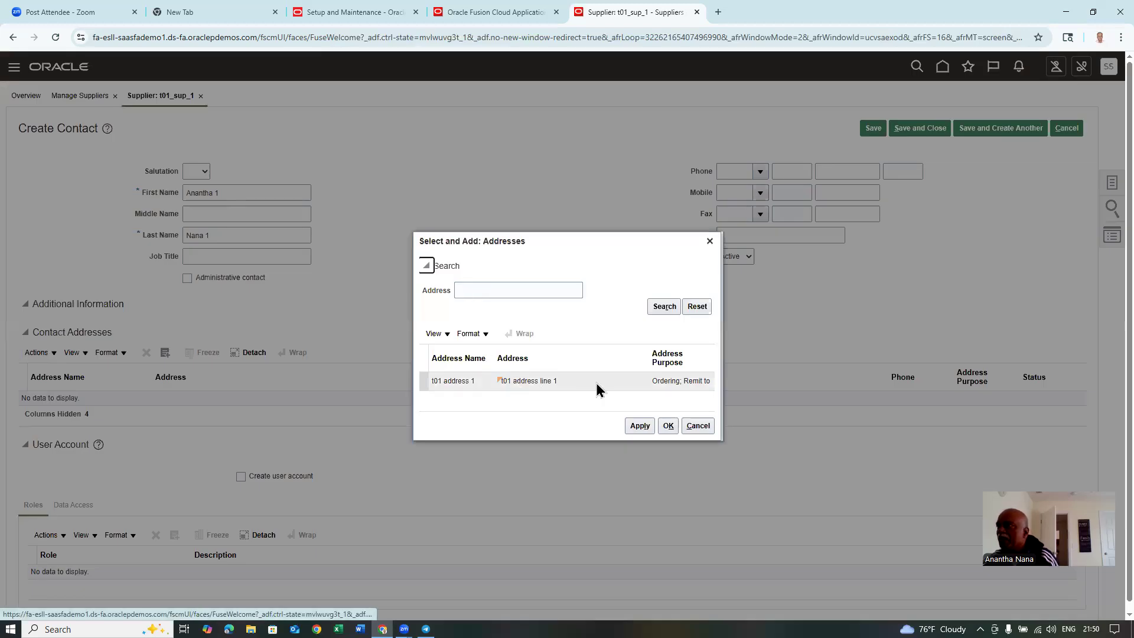
{"action": "left_click", "coordinate": [597, 382]}
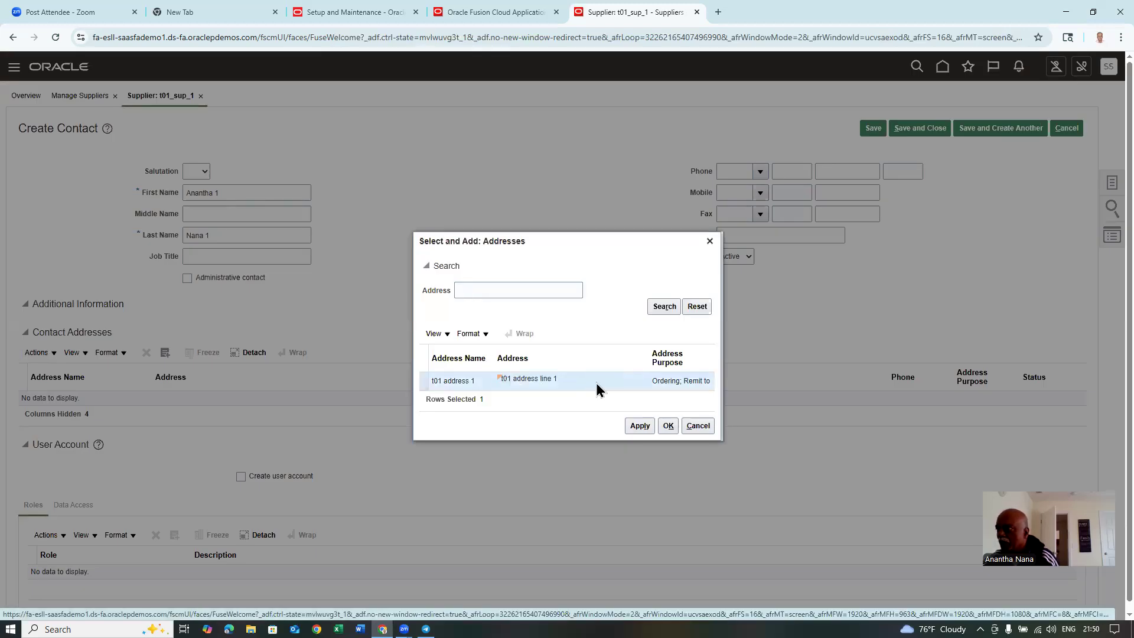
{"action": "left_click", "coordinate": [668, 426]}
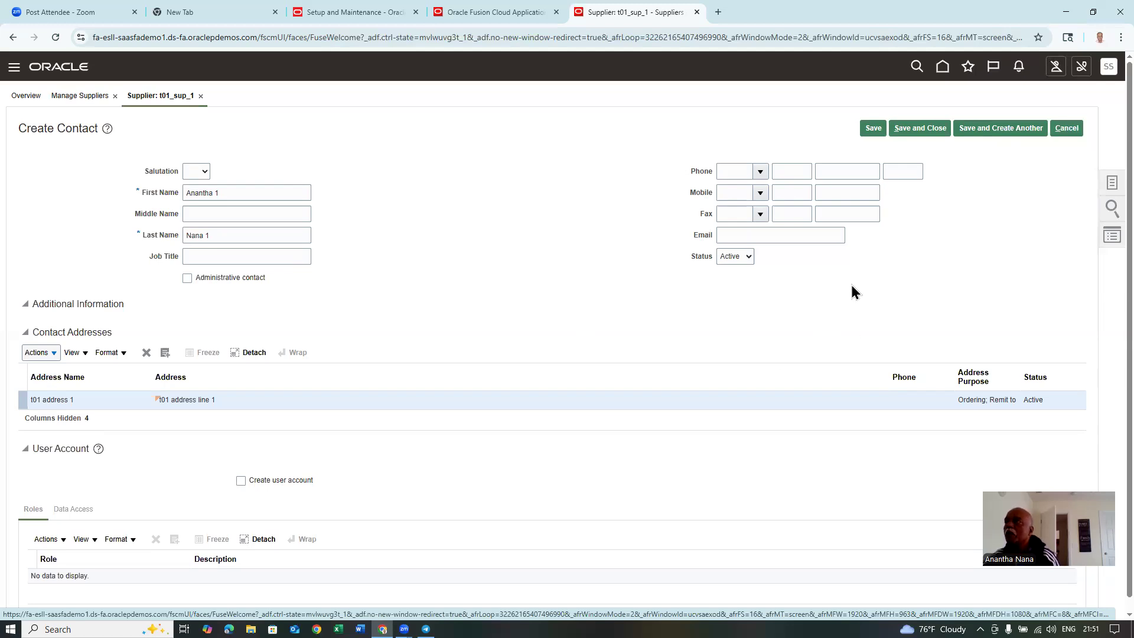
{"action": "left_click", "coordinate": [939, 129]}
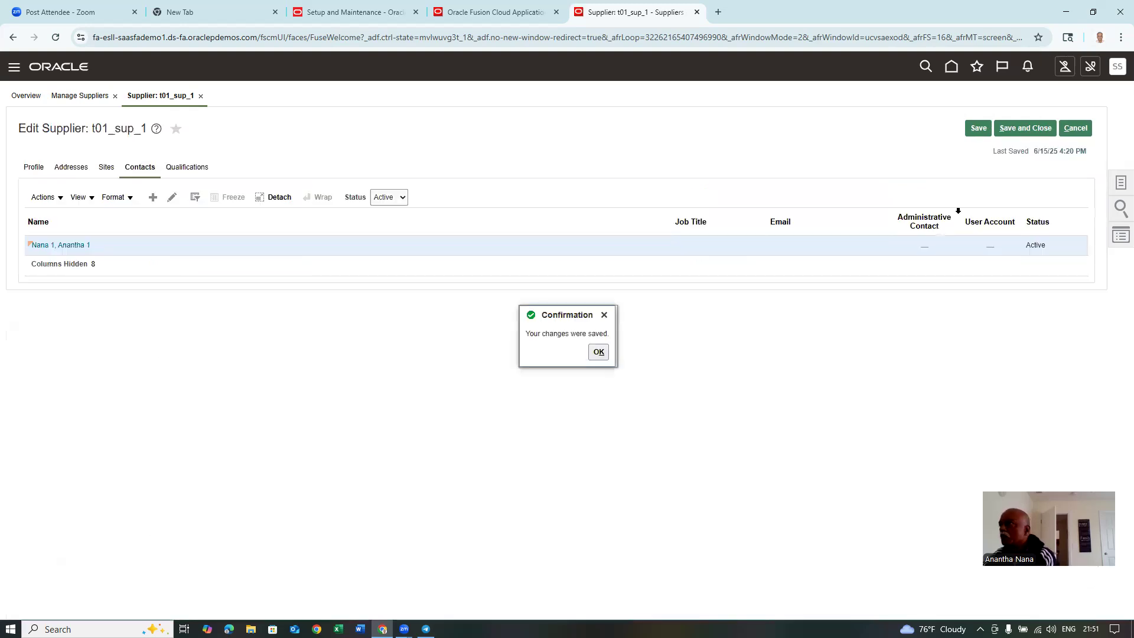
{"action": "left_click", "coordinate": [598, 353]}
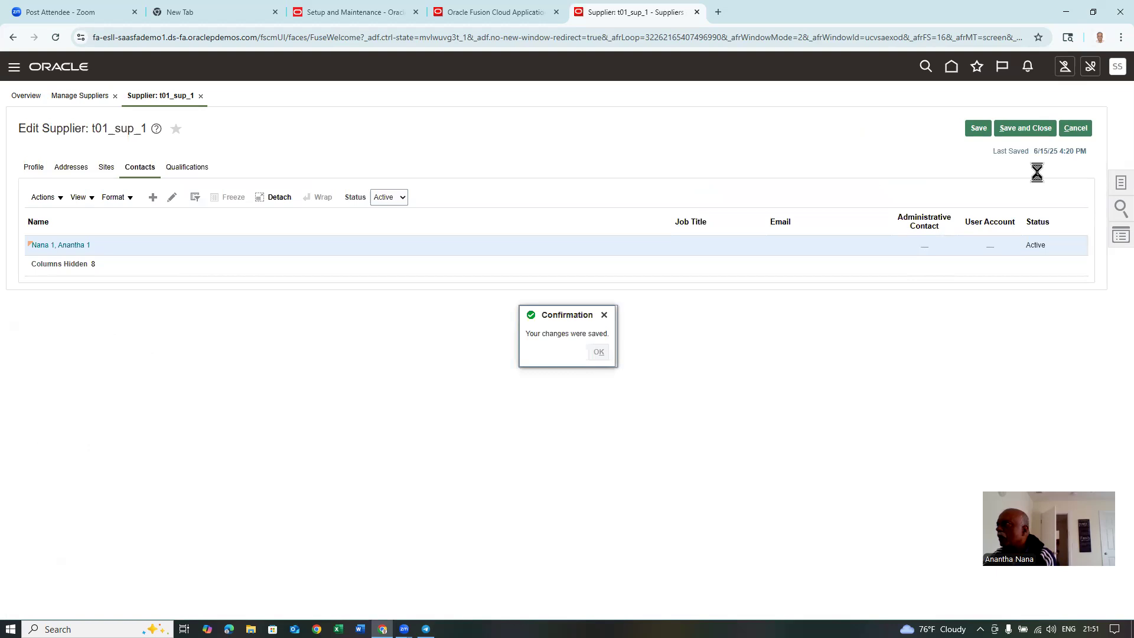
{"action": "left_click", "coordinate": [1039, 129]}
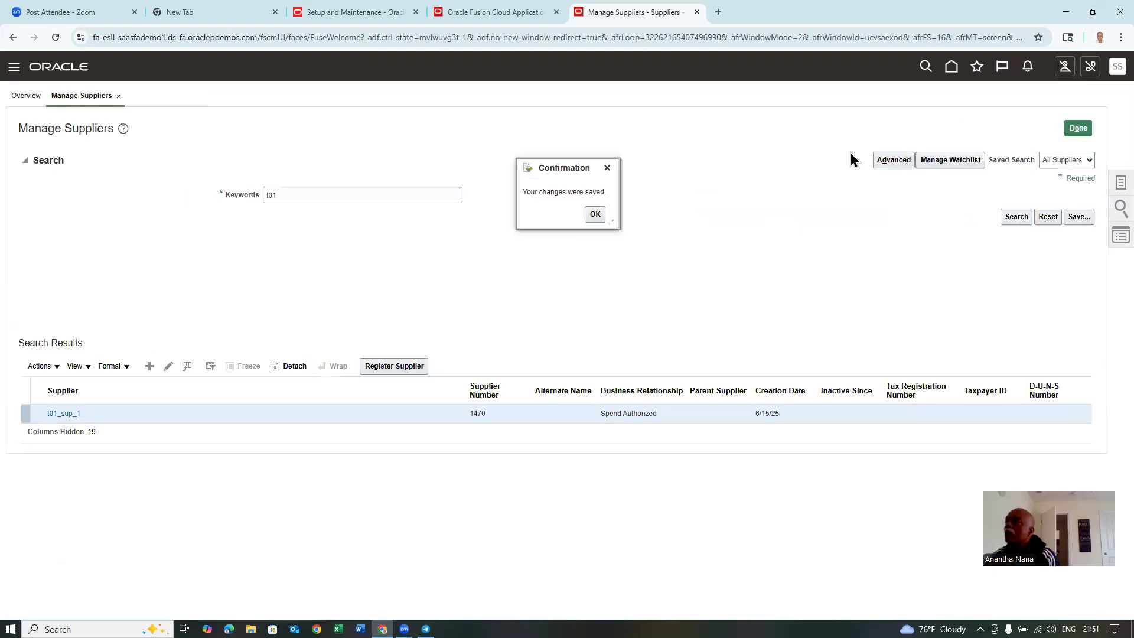
{"action": "left_click", "coordinate": [596, 214]}
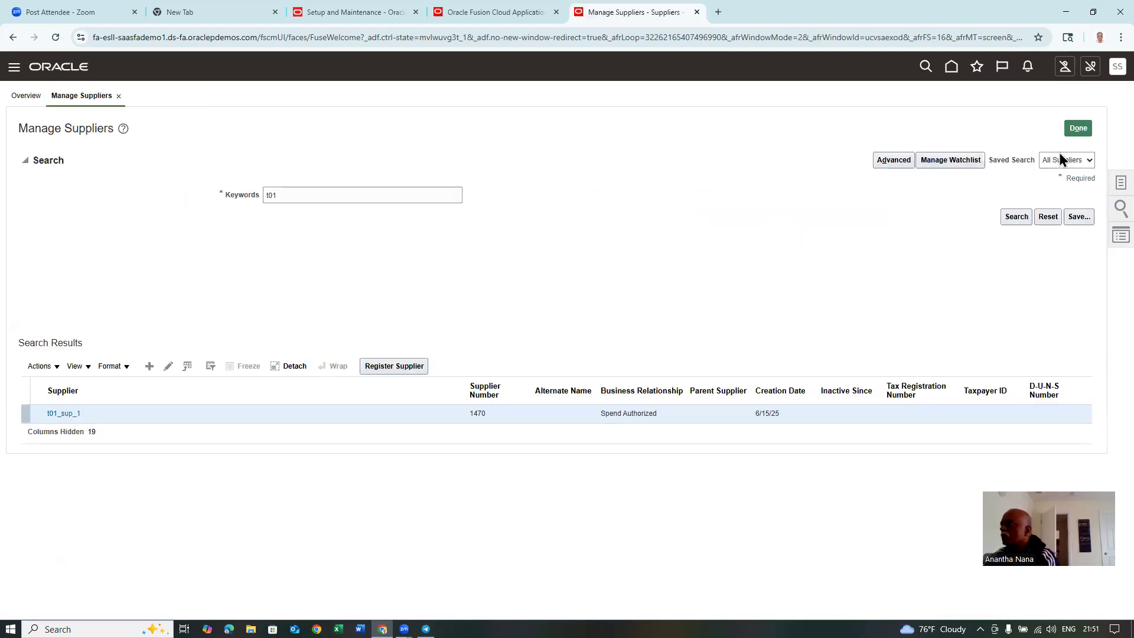
- Go to Setup and Maintenance offerings and open the Procurement opt-in features
{"action": "left_click", "coordinate": [1076, 131]}
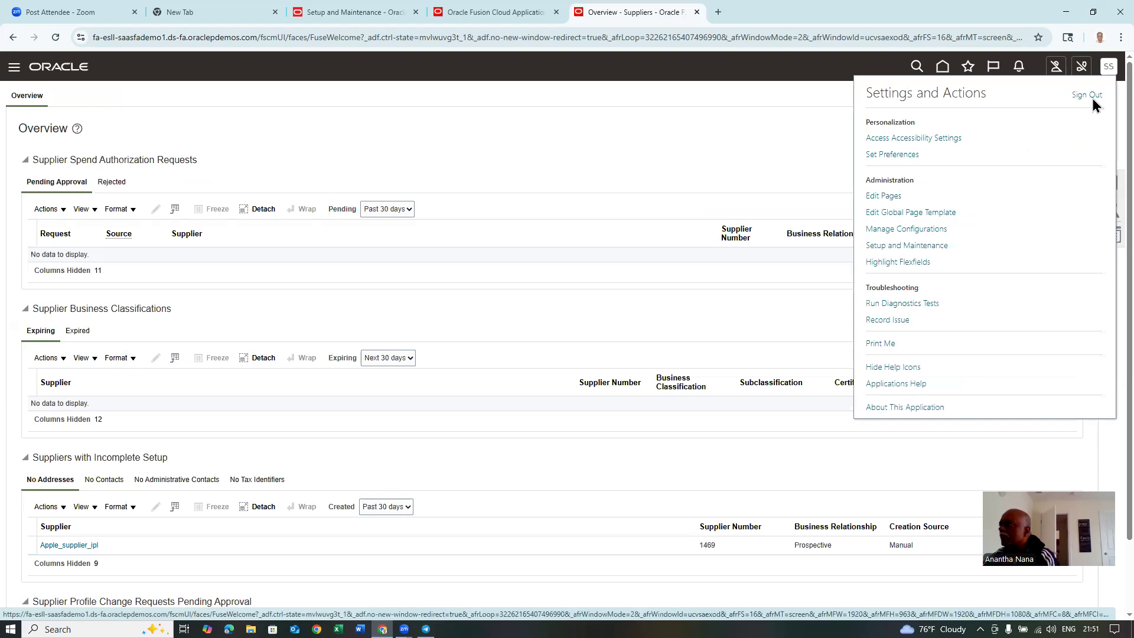
{"action": "left_click", "coordinate": [923, 249]}
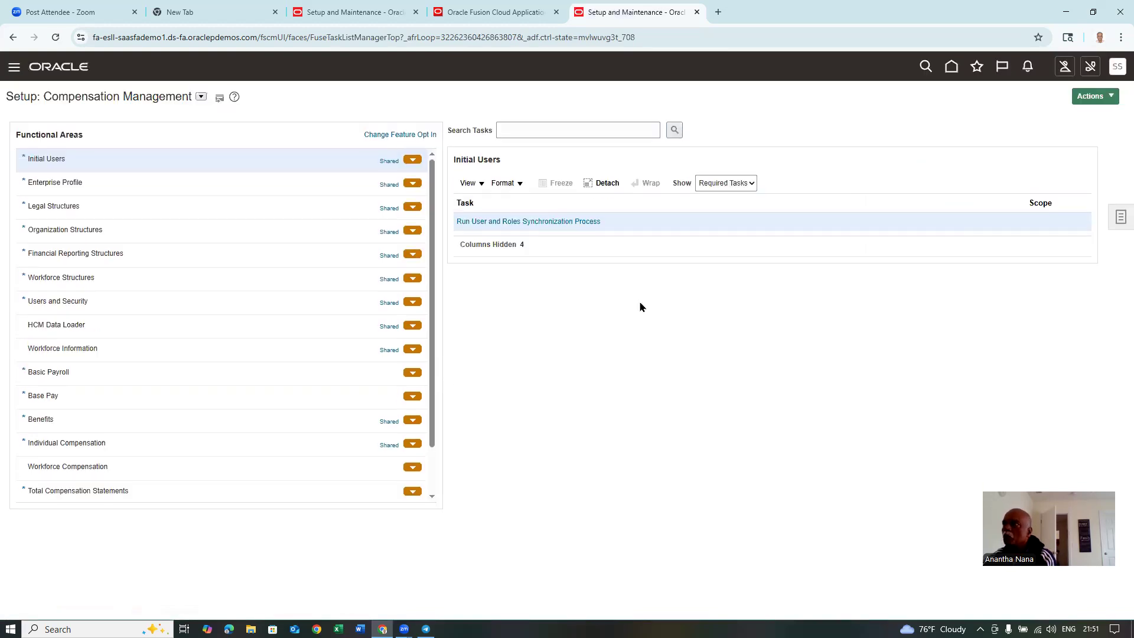
{"action": "left_click", "coordinate": [1086, 99]}
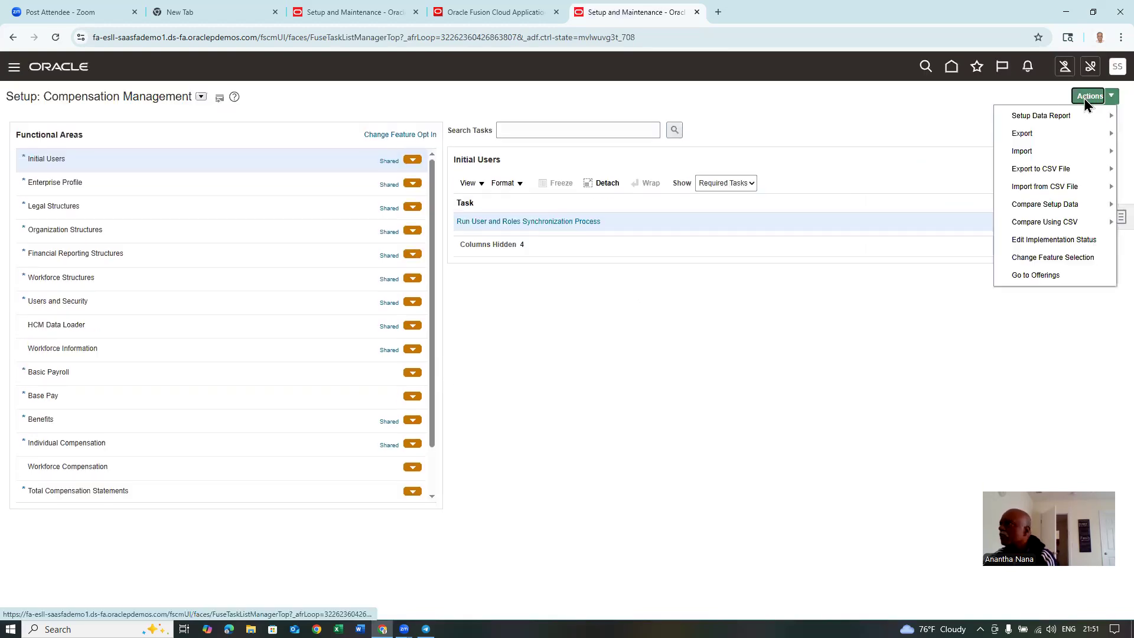
{"action": "left_click", "coordinate": [1036, 275]}
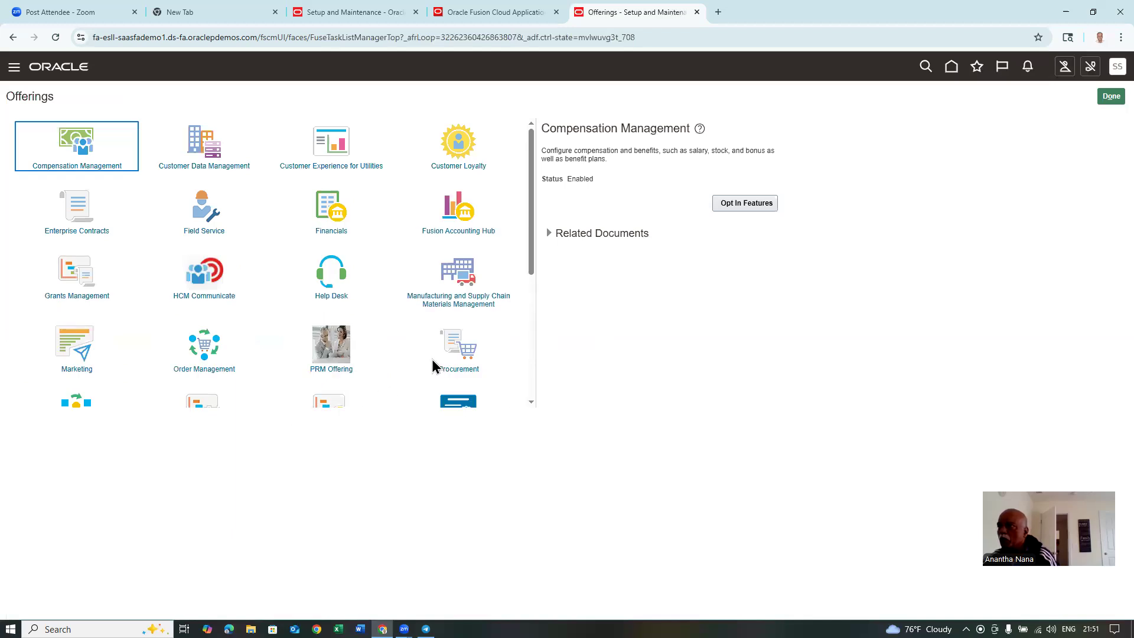
{"action": "left_click", "coordinate": [464, 354]}
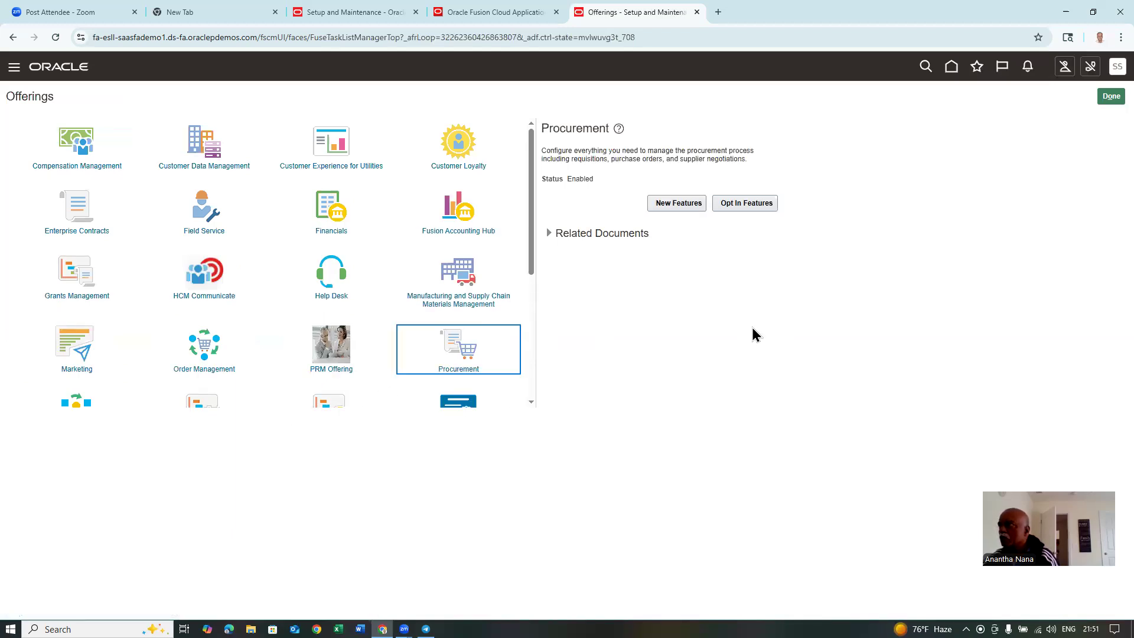
{"action": "left_click", "coordinate": [766, 204]}
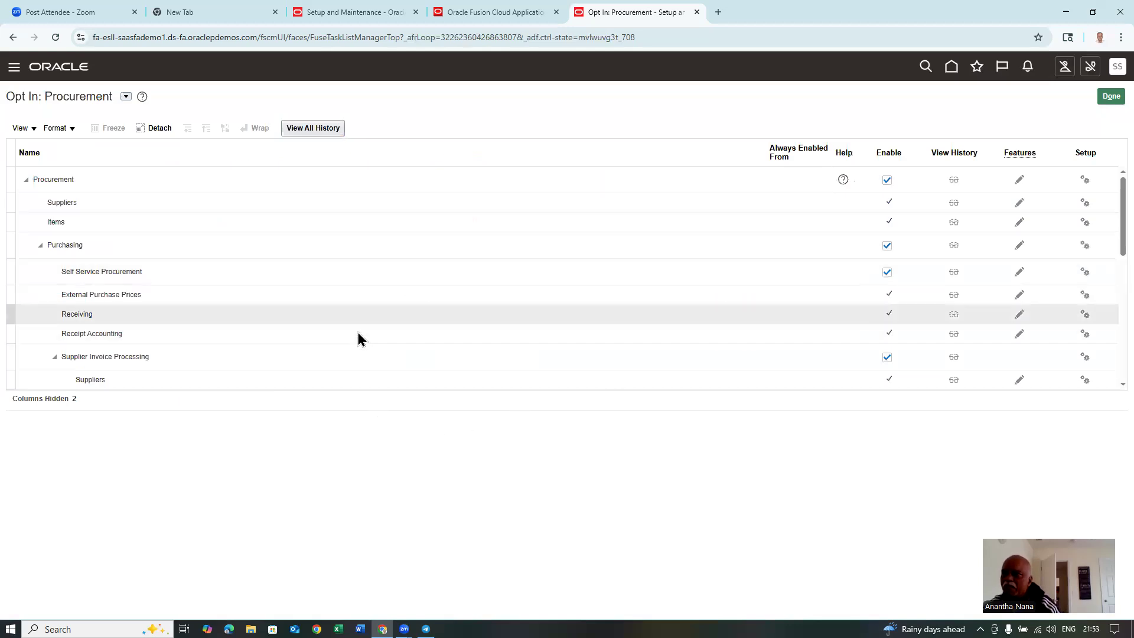
- Enable Addresses for the Suppliers feature Approve Internal Changes on Supplier Profile, and save
{"action": "left_click", "coordinate": [264, 381]}
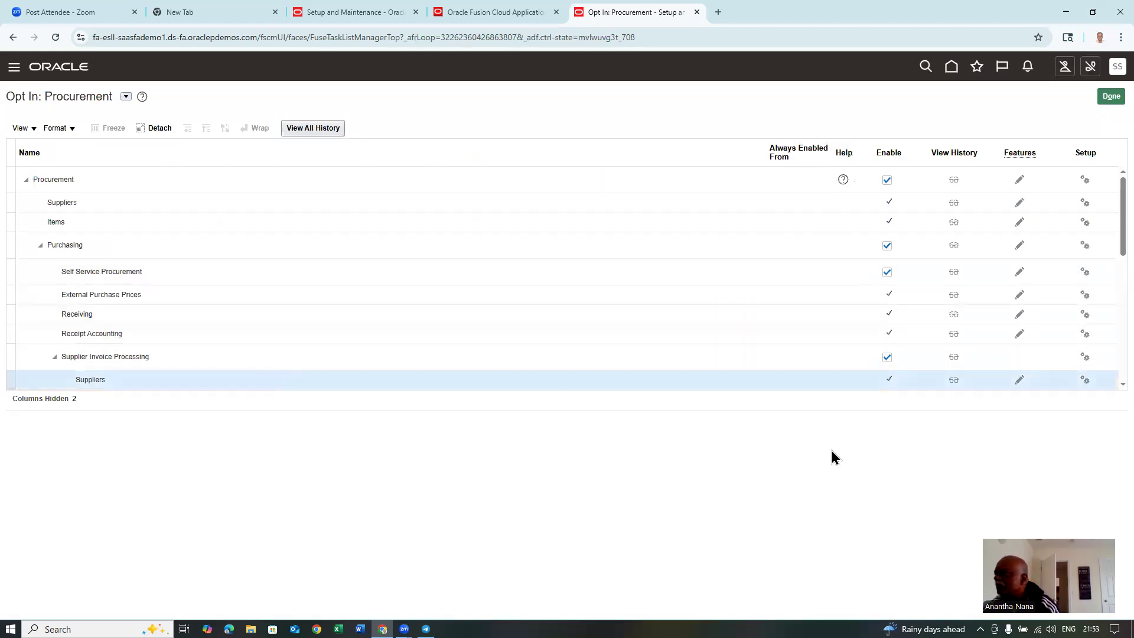
{"action": "left_click", "coordinate": [1020, 381]}
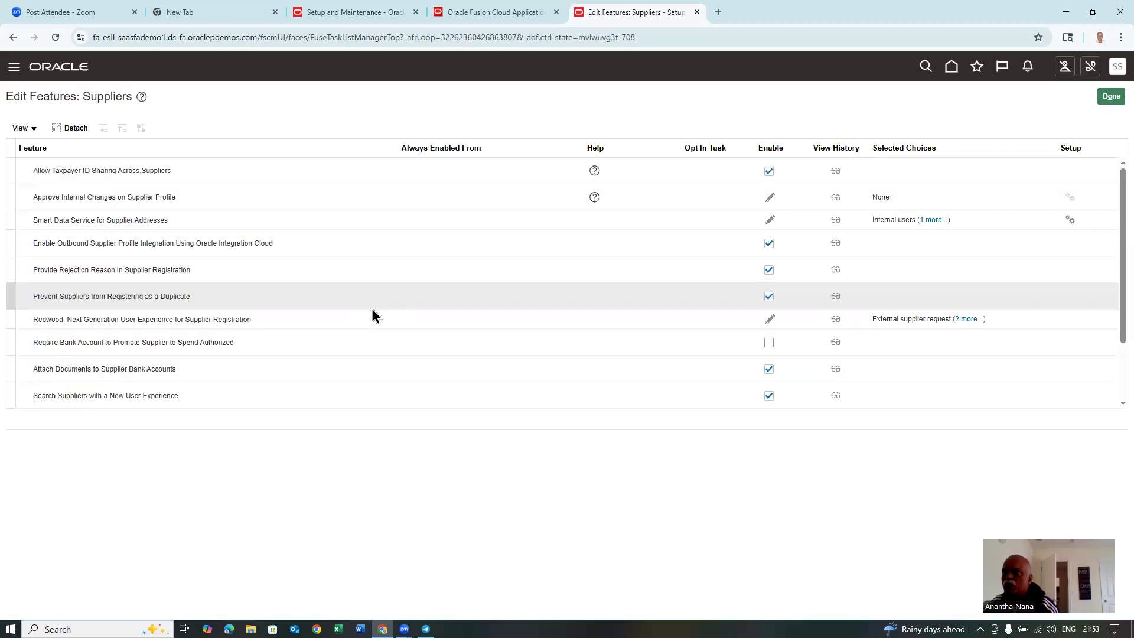
{"action": "left_click", "coordinate": [223, 203]}
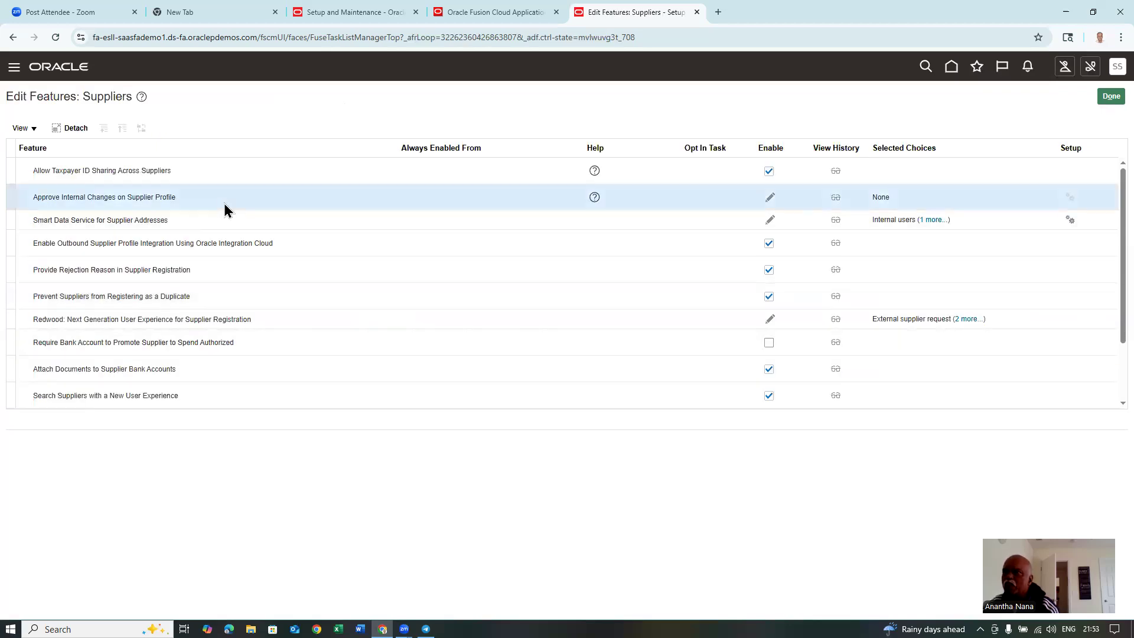
{"action": "left_click", "coordinate": [769, 196]}
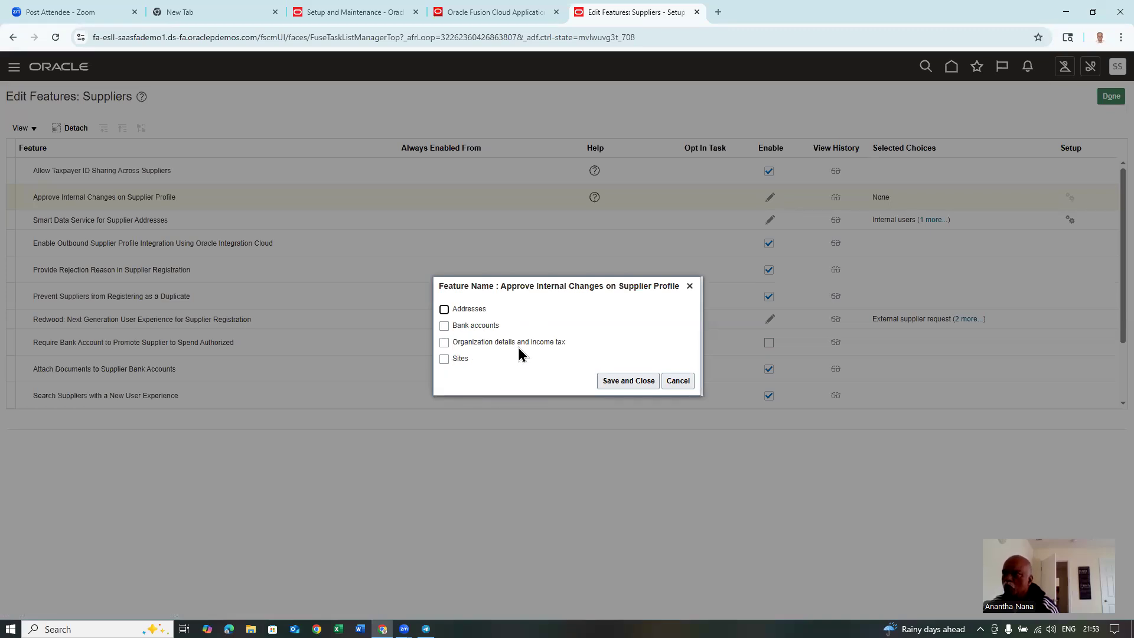
{"action": "left_click", "coordinate": [447, 312]}
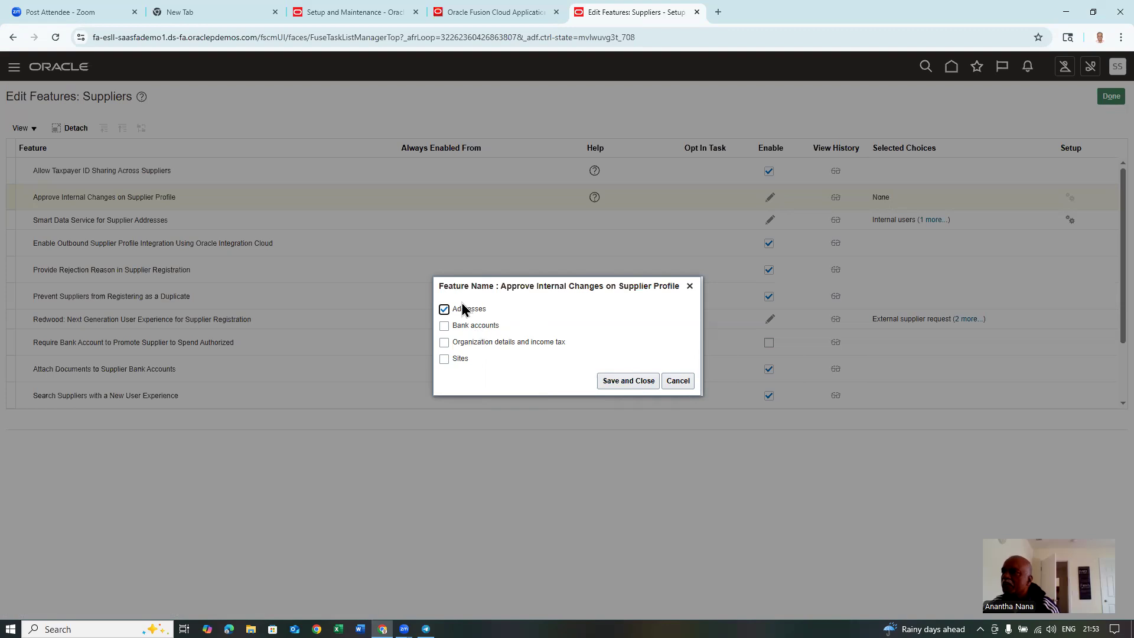
{"action": "left_click", "coordinate": [634, 384]}
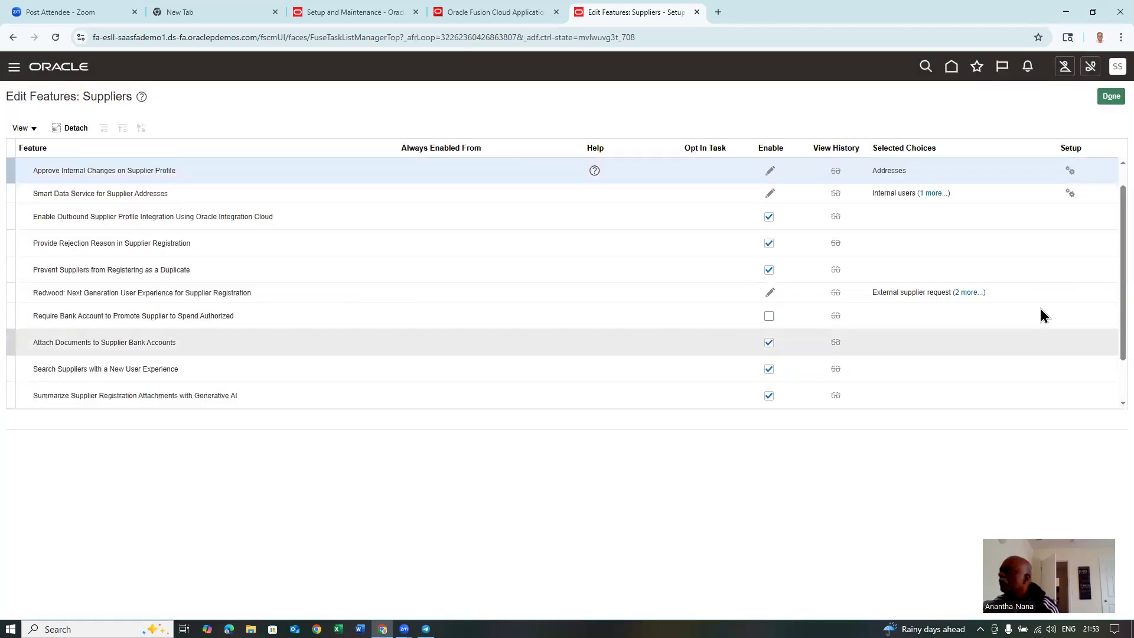
{"action": "left_click", "coordinate": [1105, 98]}
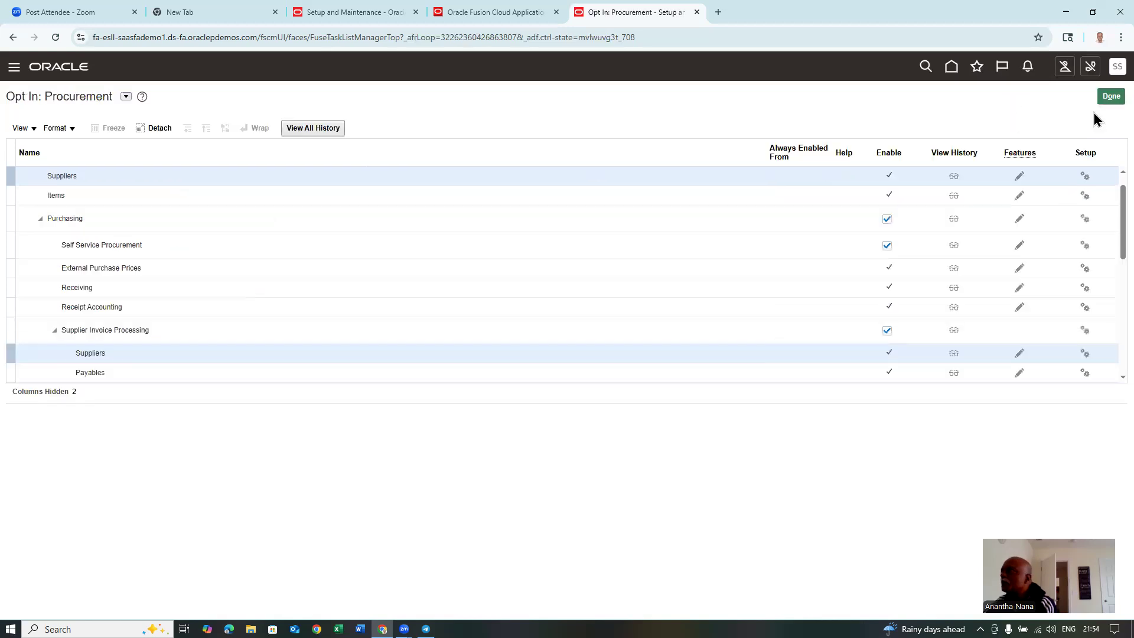
- Exit the Procurement opt-in and offerings pages
{"action": "left_click", "coordinate": [1107, 99]}
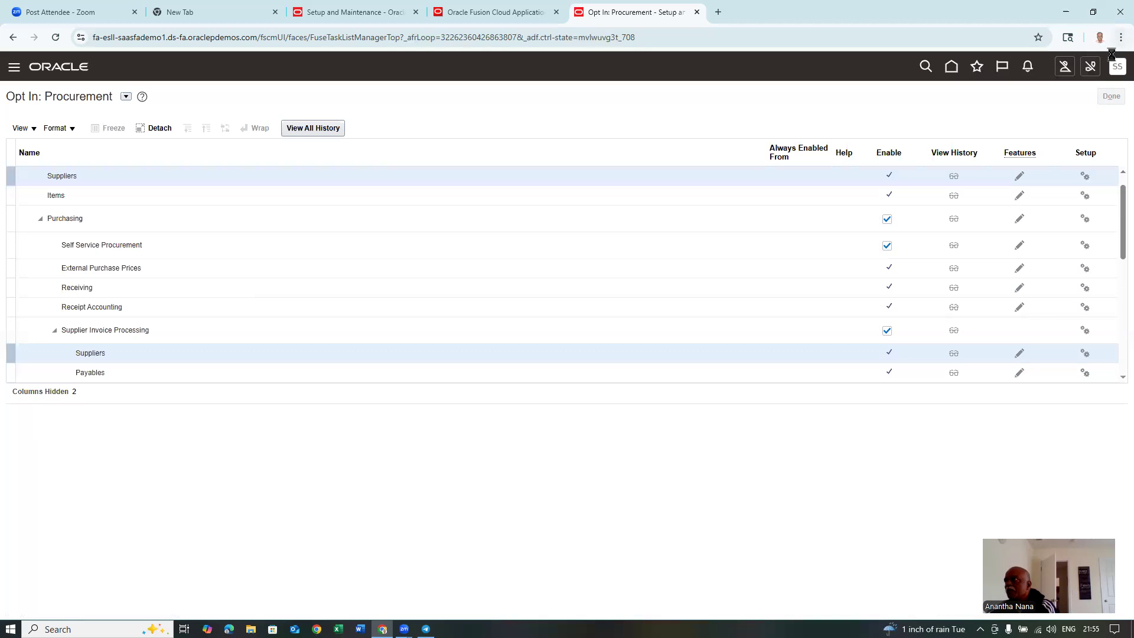
{"action": "left_click", "coordinate": [1111, 96]}
{"action": "left_click", "coordinate": [1117, 66]}
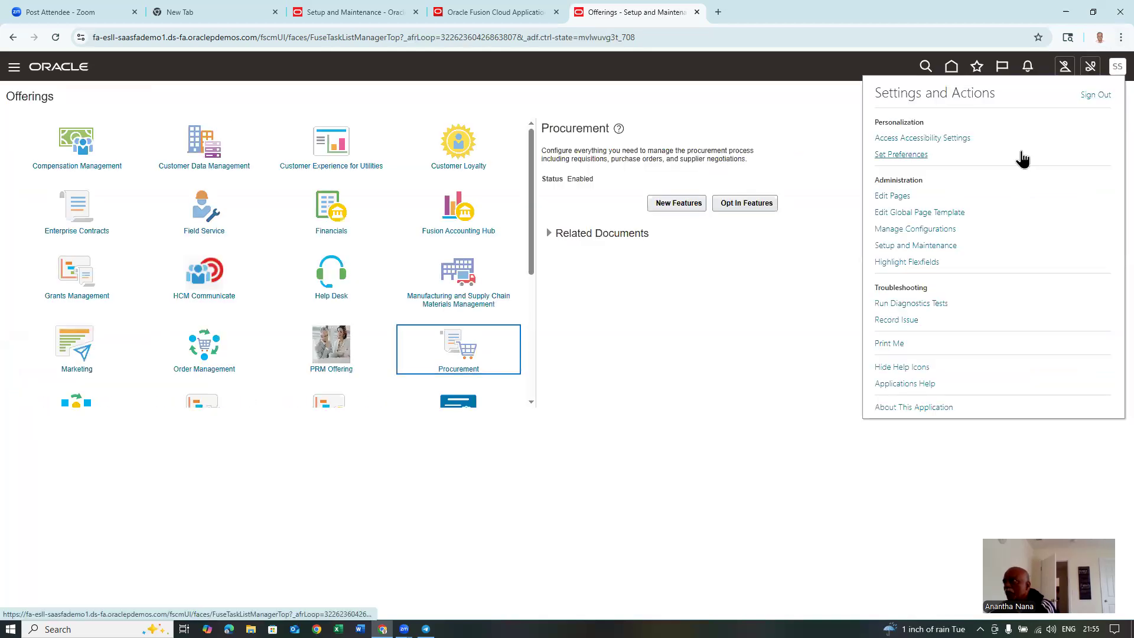
{"action": "left_click", "coordinate": [660, 383]}
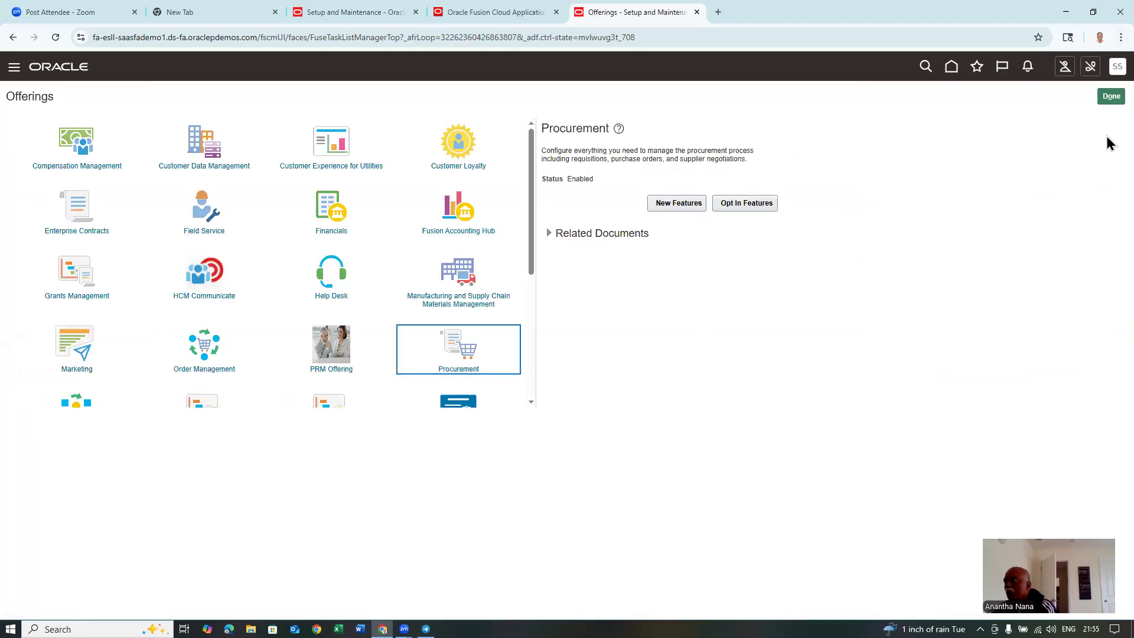
{"action": "left_click", "coordinate": [1108, 98]}
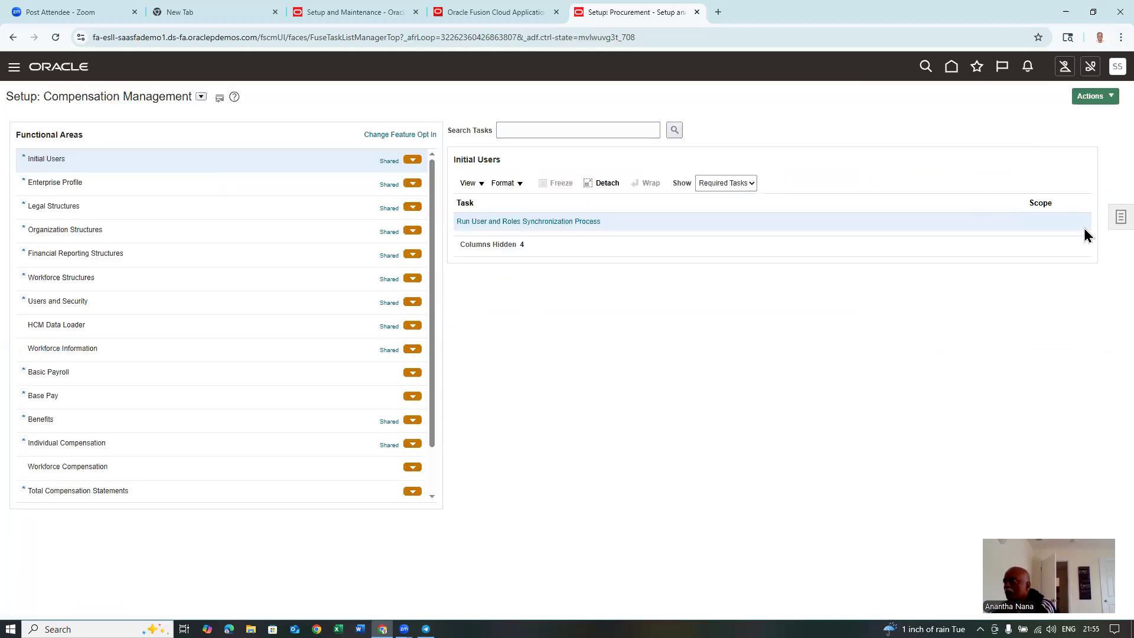
- Search setup tasks for 'man%sup%app%' and open Manage Internal Supplier Profile Change Approvals
{"action": "left_click", "coordinate": [1119, 218]}
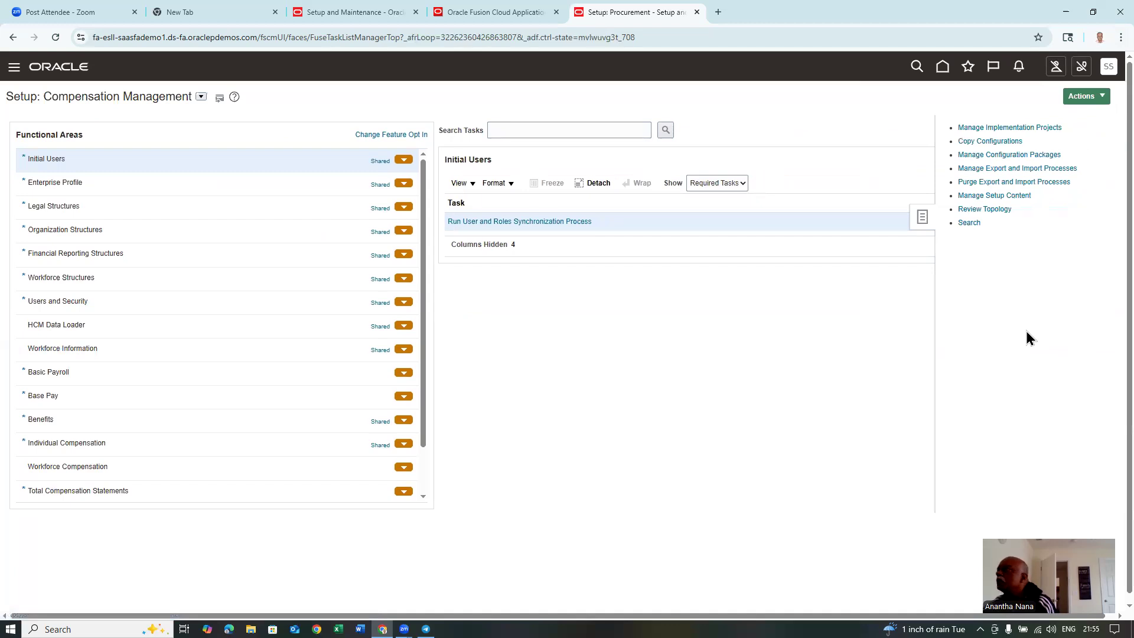
{"action": "left_click", "coordinate": [968, 223]}
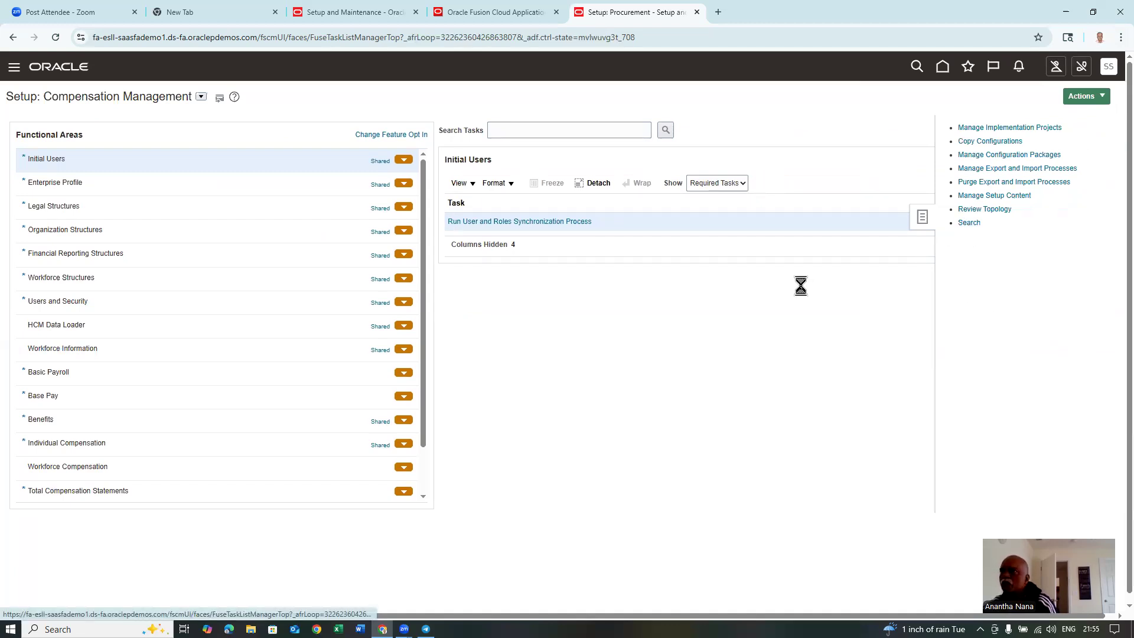
{"action": "left_click", "coordinate": [294, 131]}
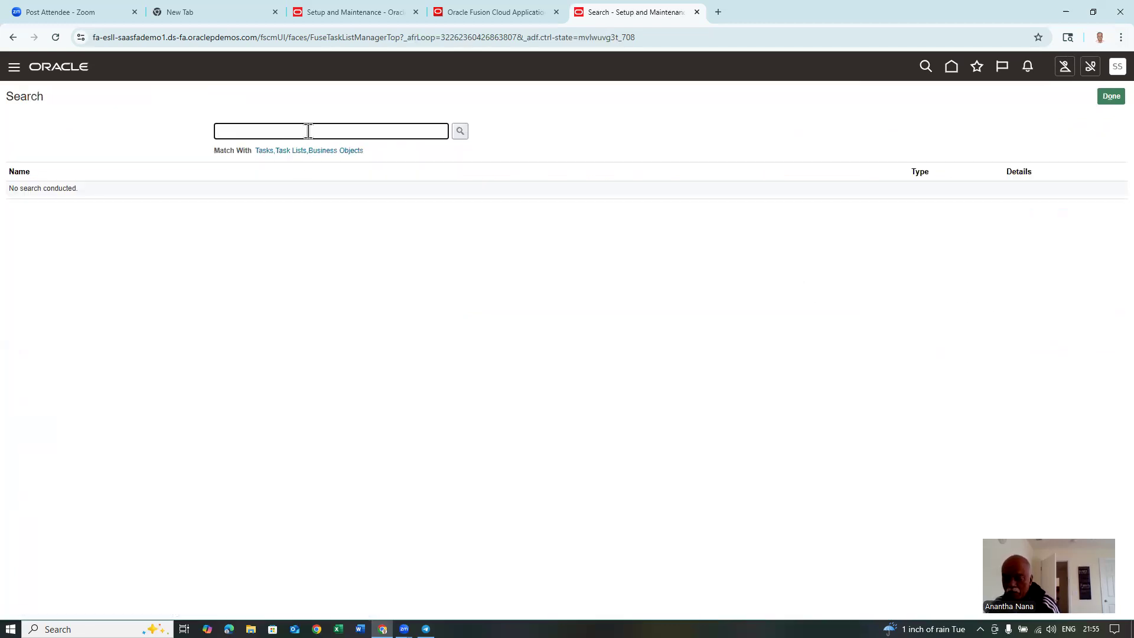
{"action": "type", "text": "man%s"}
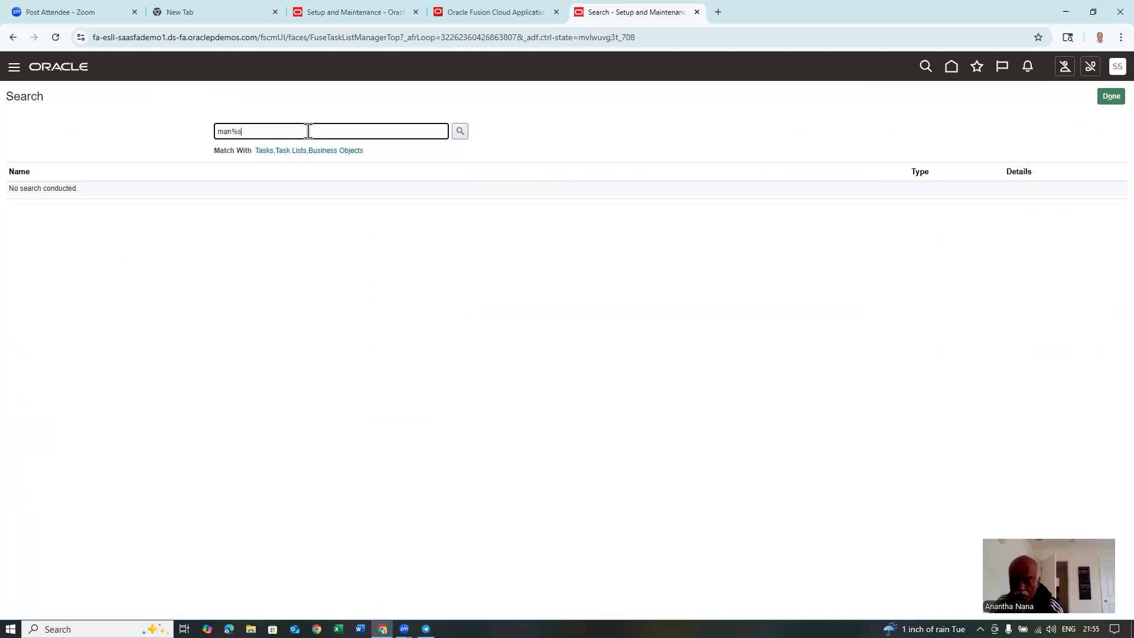
{"action": "type", "text": "up%app%"}
{"action": "key", "text": "Return"}
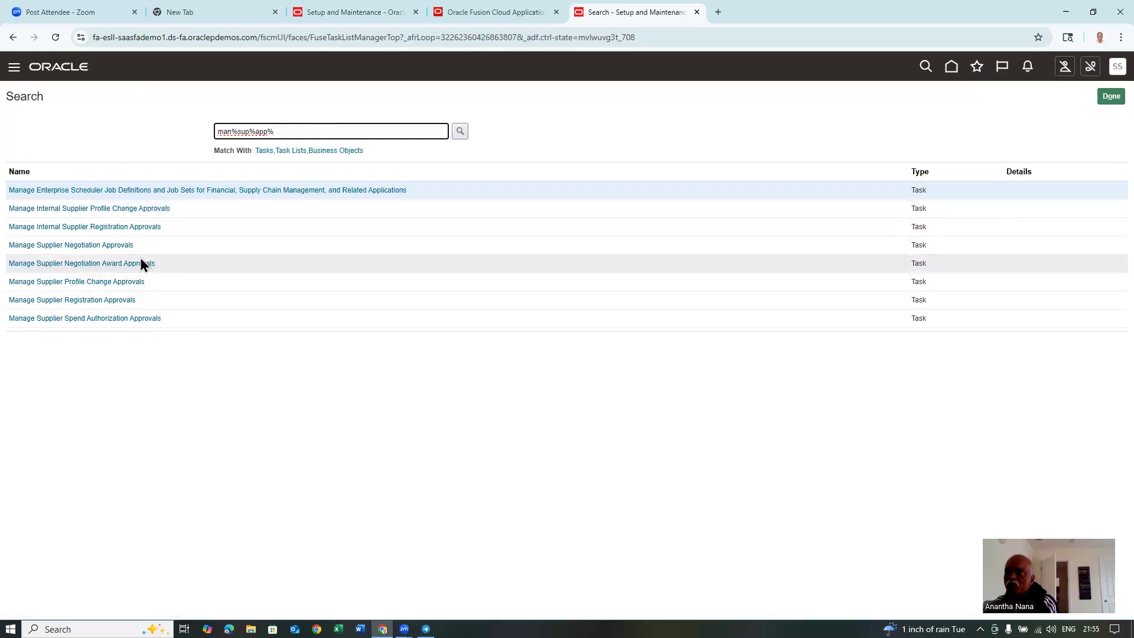
{"action": "left_click", "coordinate": [78, 211]}
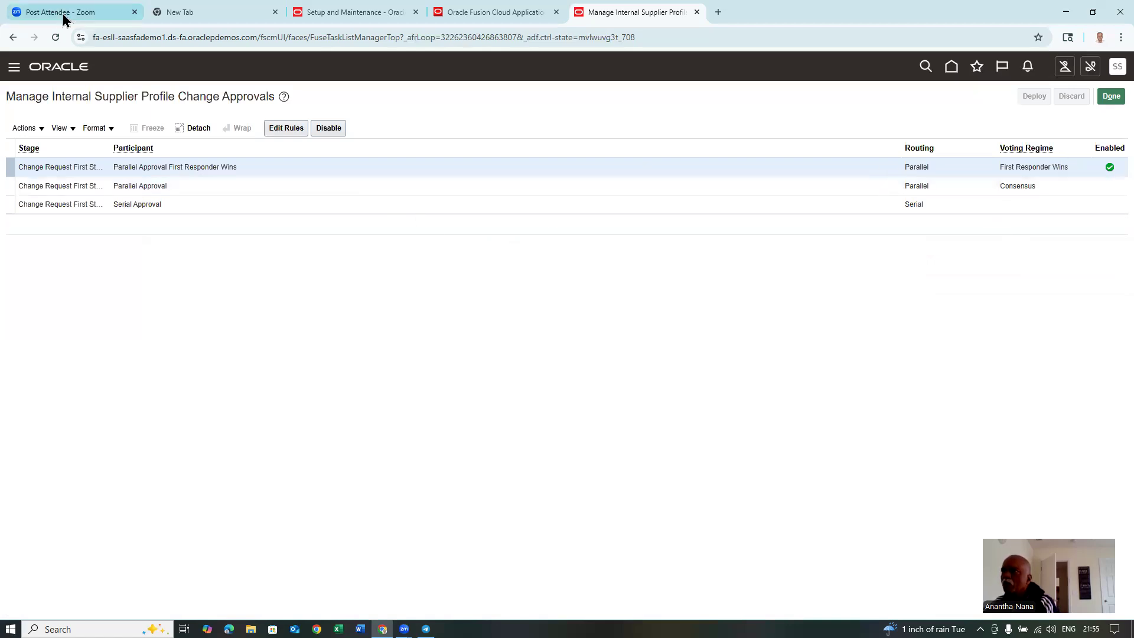
- Open the approval rules for the Parallel Approval First Responder Wins participant
{"action": "left_click", "coordinate": [295, 128]}
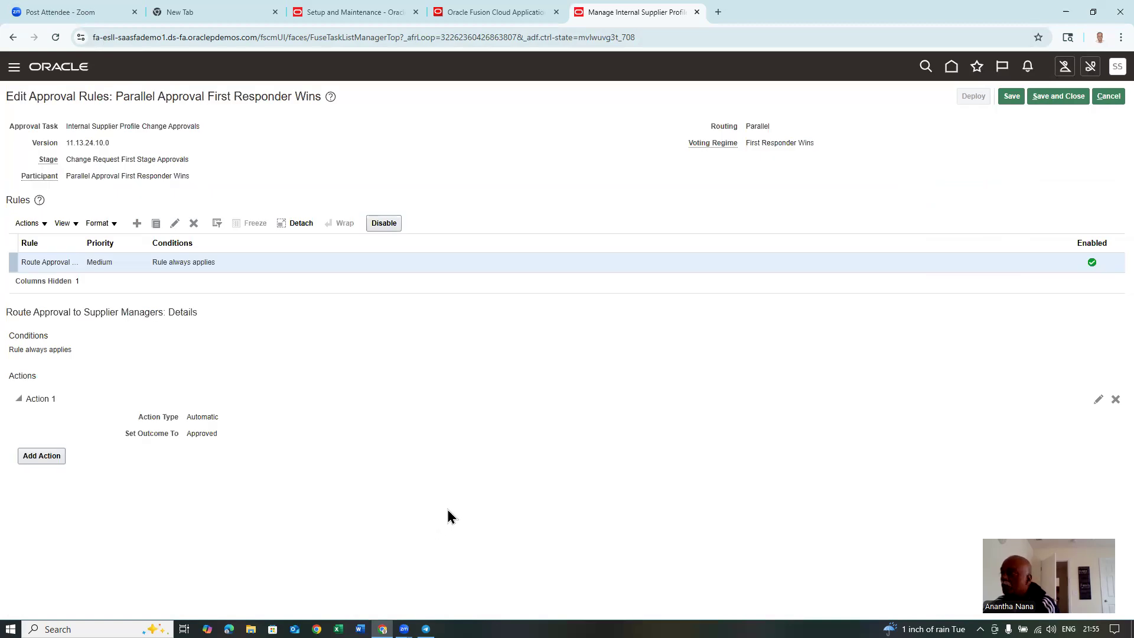
- Set Action 1 to require approval, routed to a single approver of type Worker
{"action": "left_click", "coordinate": [1098, 399]}
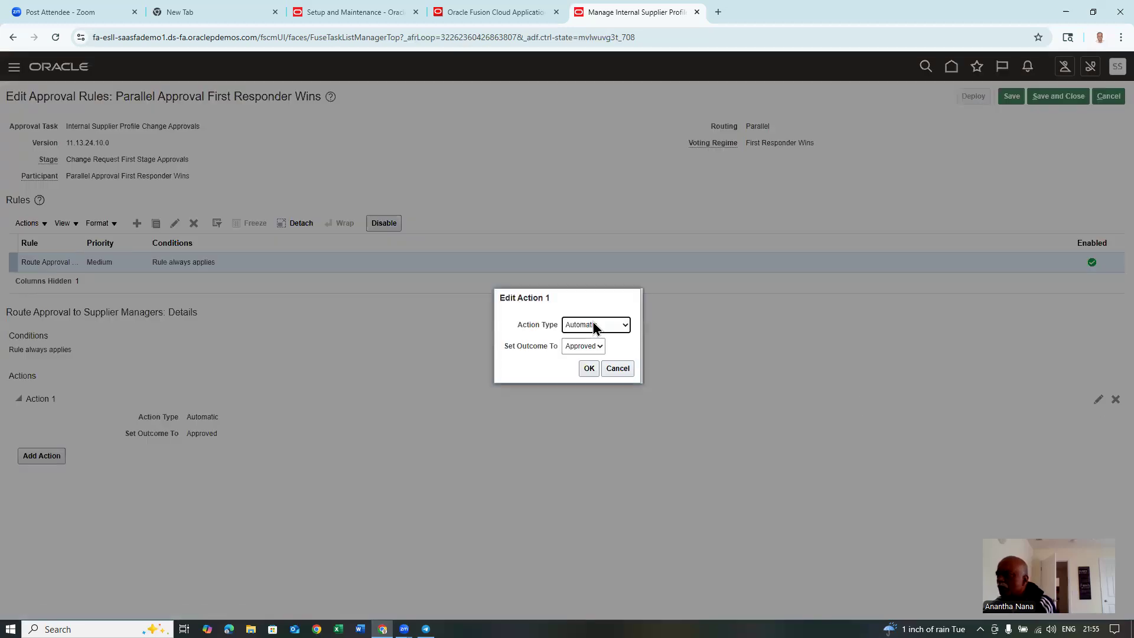
{"action": "left_click", "coordinate": [594, 326]}
{"action": "left_click", "coordinate": [602, 342]}
{"action": "left_click", "coordinate": [562, 328]}
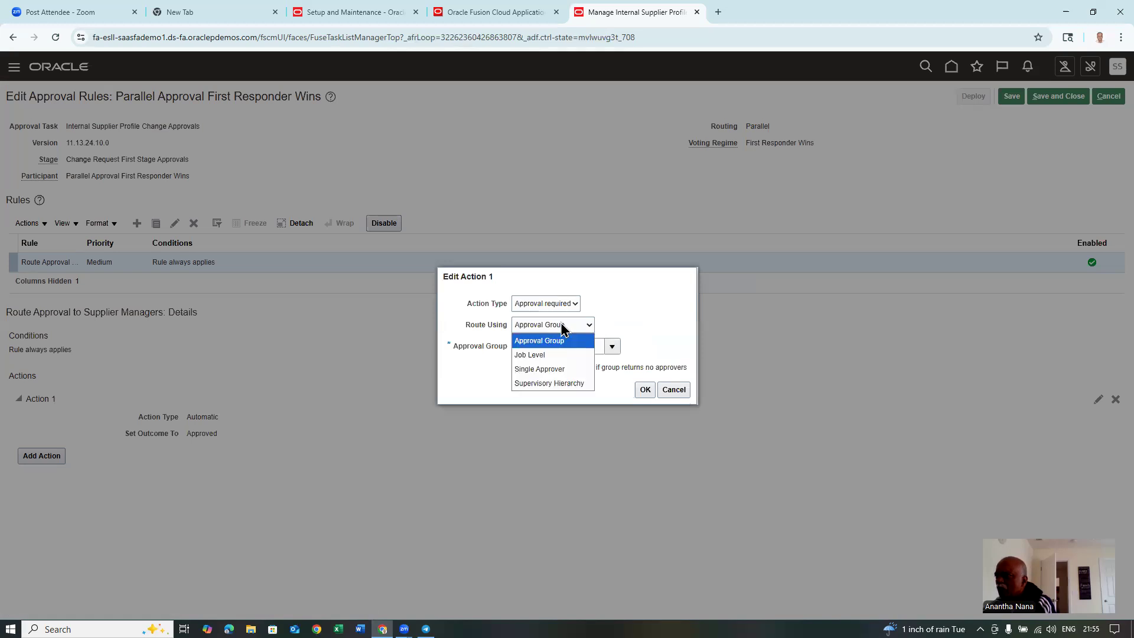
{"action": "left_click", "coordinate": [566, 368]}
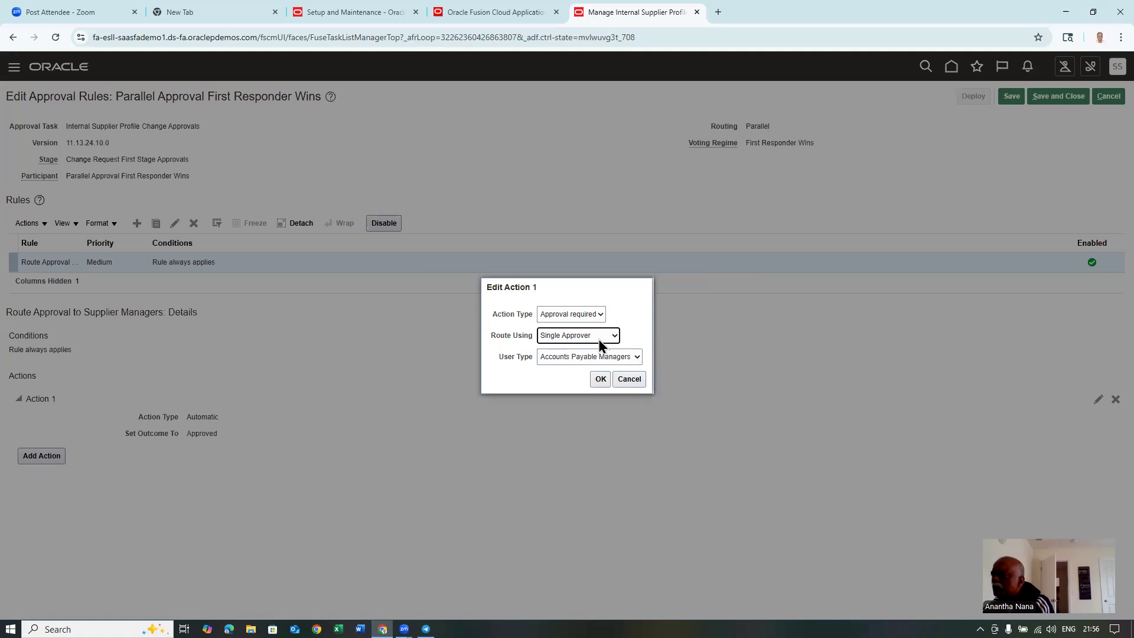
{"action": "left_click", "coordinate": [601, 357]}
{"action": "left_click", "coordinate": [575, 445]}
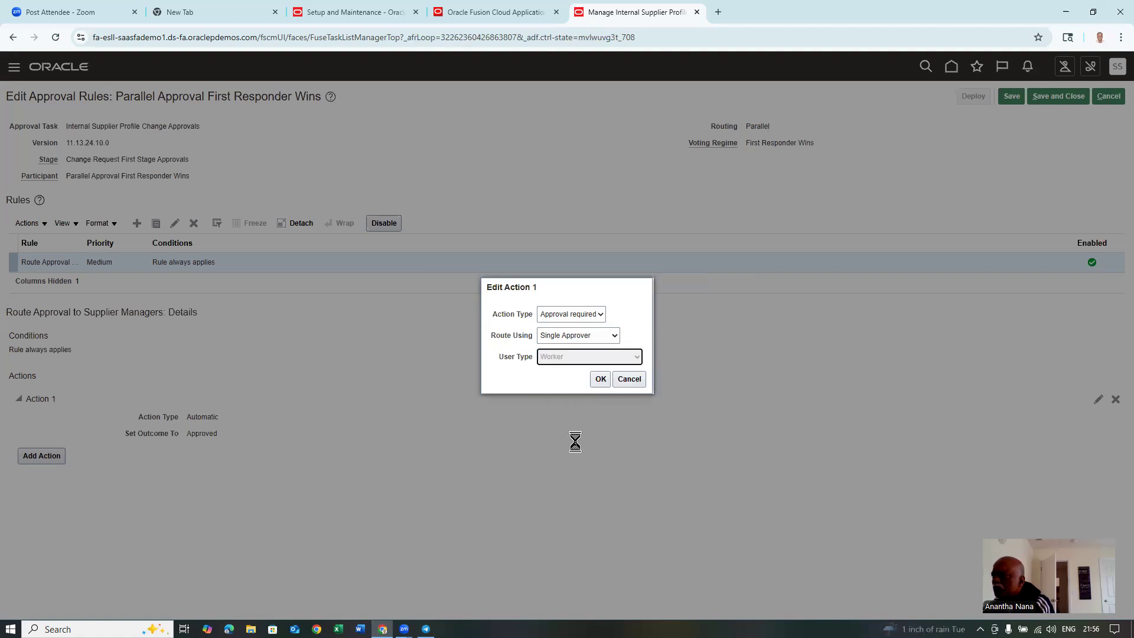
- Enter the approving worker from the suggestions, confirm Action 1, and save the rule
{"action": "left_click", "coordinate": [551, 362]}
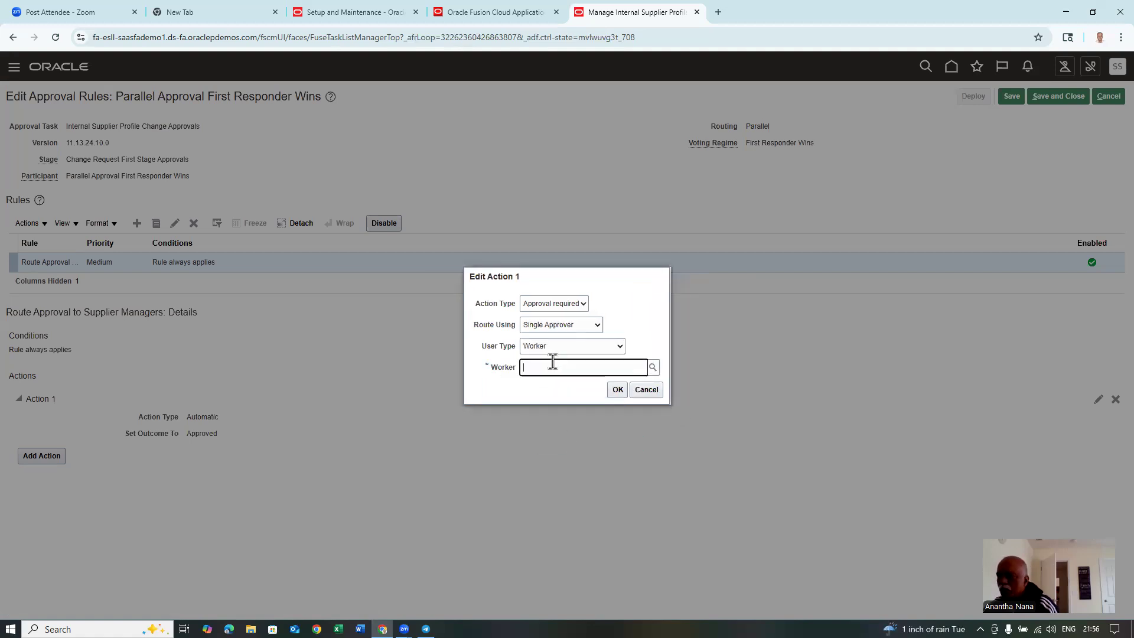
{"action": "type", "text": "s"}
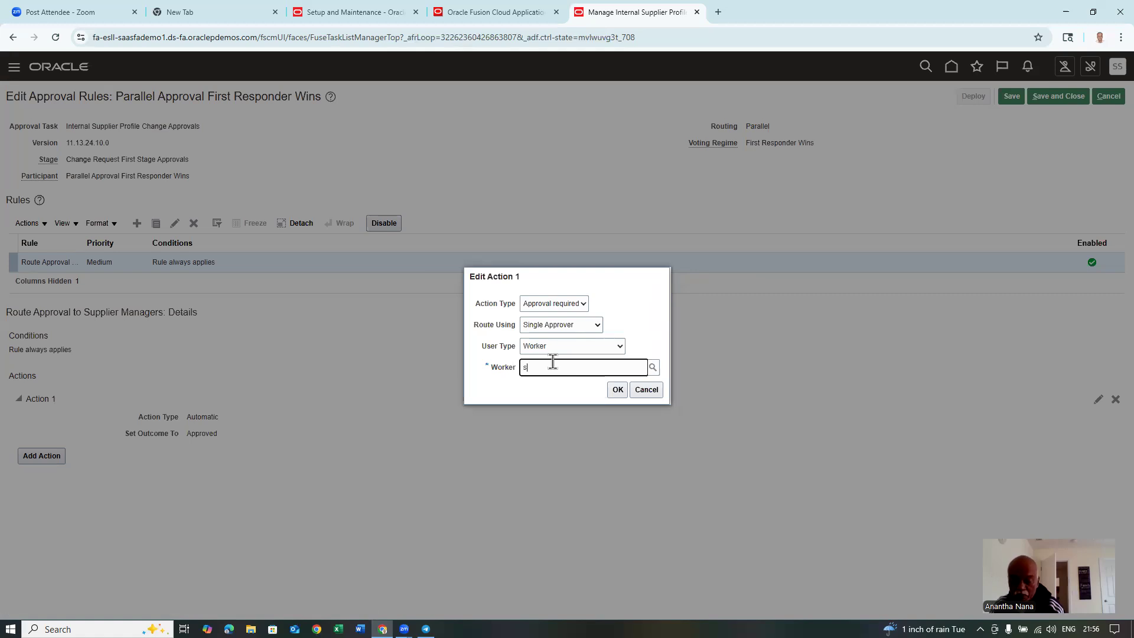
{"action": "type", "text": "tudent"}
{"action": "type", "text": ".fscm15"}
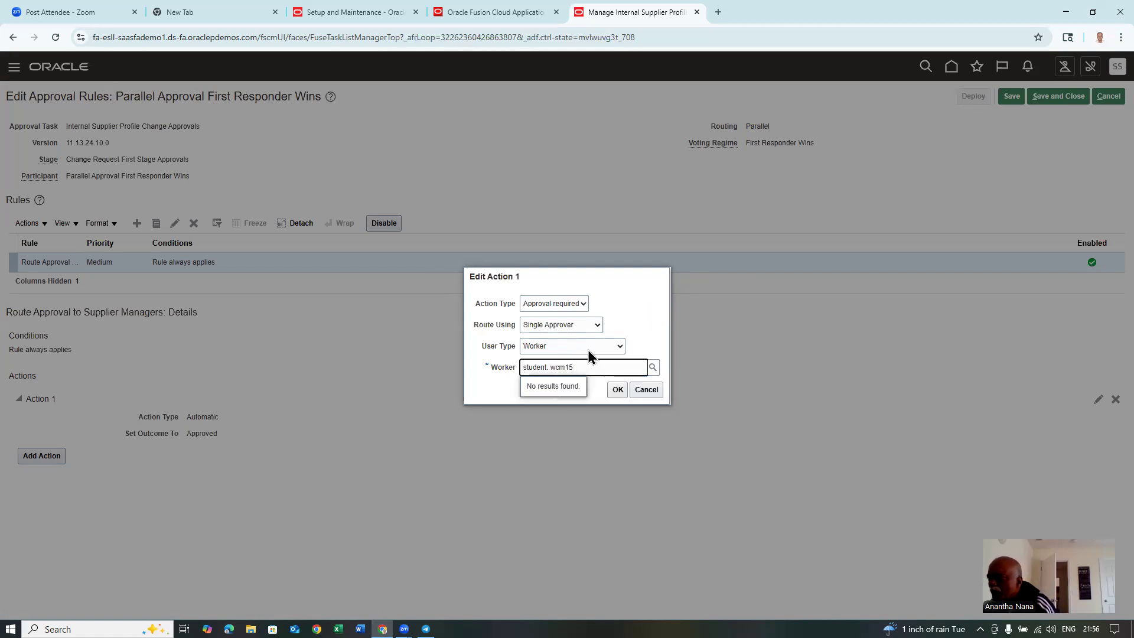
{"action": "left_click_drag", "start_coordinate": [587, 363], "coordinate": [481, 376]}
{"action": "type", "text": "student"}
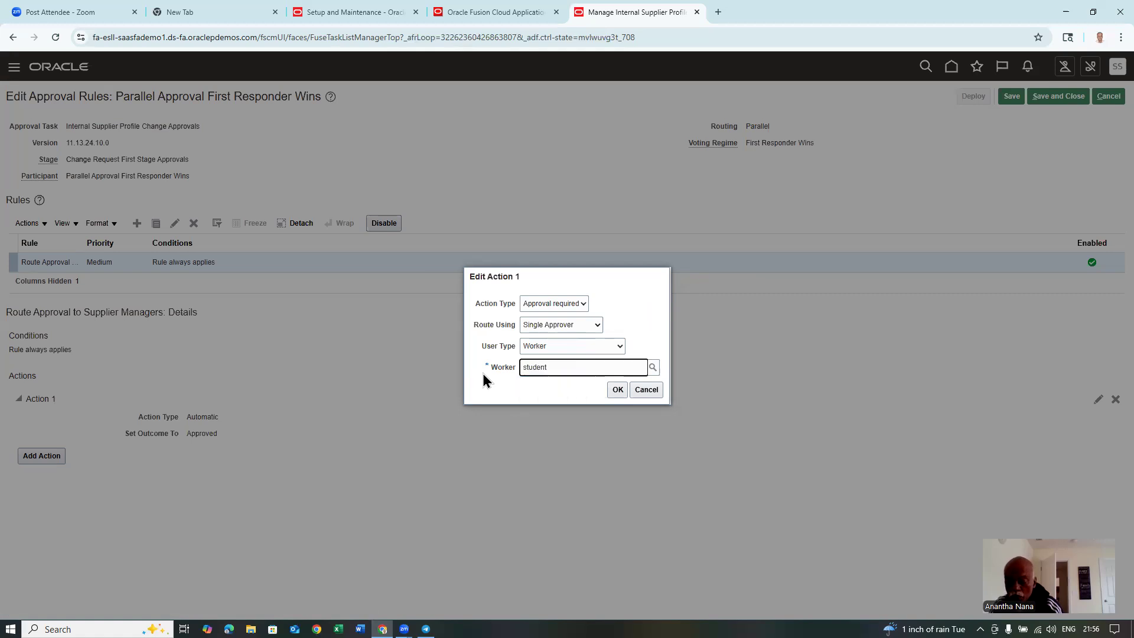
{"action": "type", "text": ", scm15"}
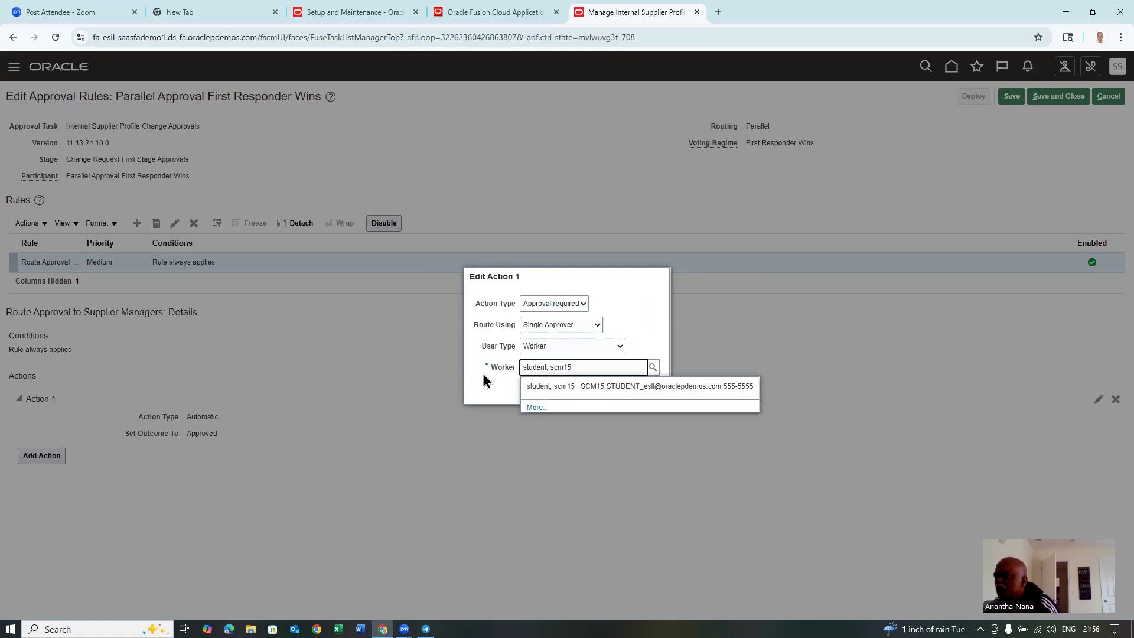
{"action": "left_click", "coordinate": [550, 386]}
{"action": "left_click", "coordinate": [617, 390]}
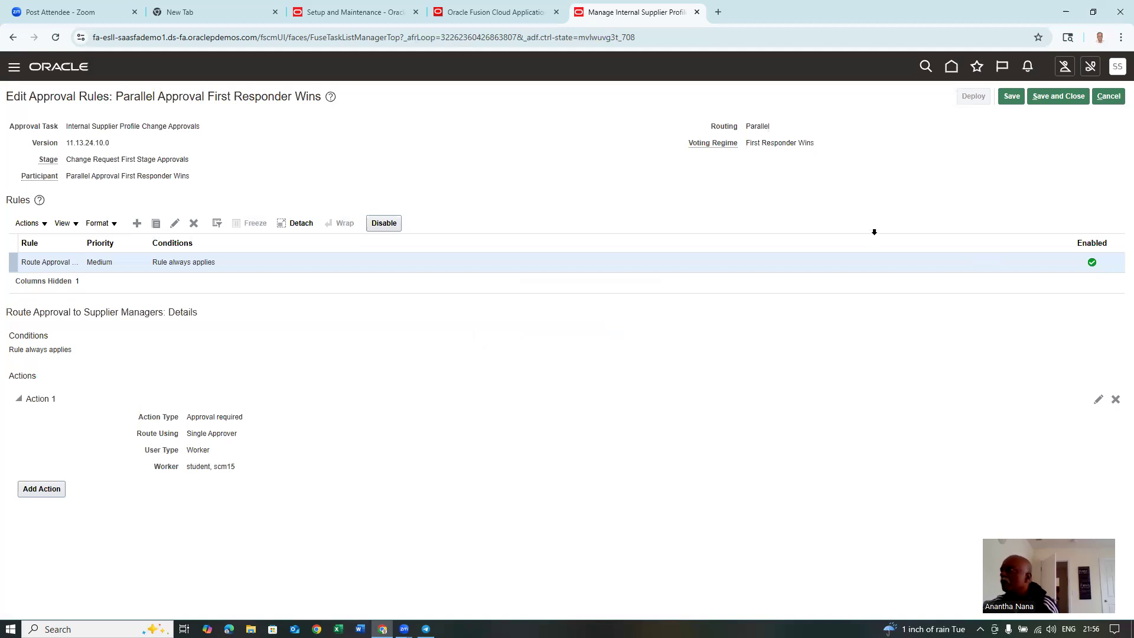
{"action": "left_click", "coordinate": [1069, 96]}
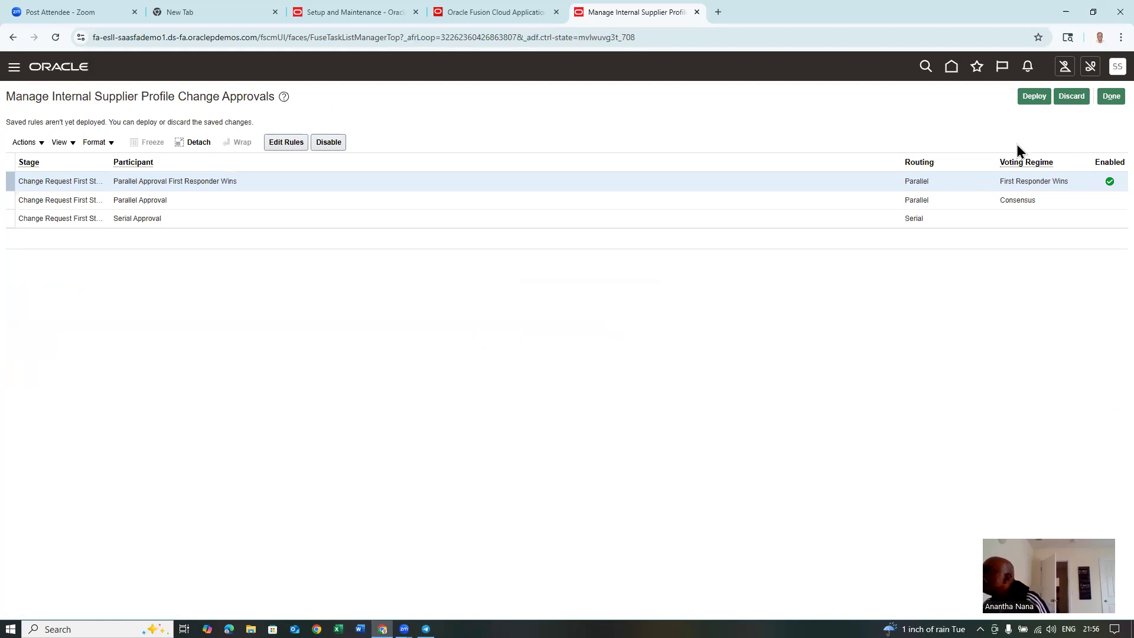
- Deploy the saved approval rules, confirm, and return to Setup: Compensation Management
{"action": "left_click", "coordinate": [284, 144]}
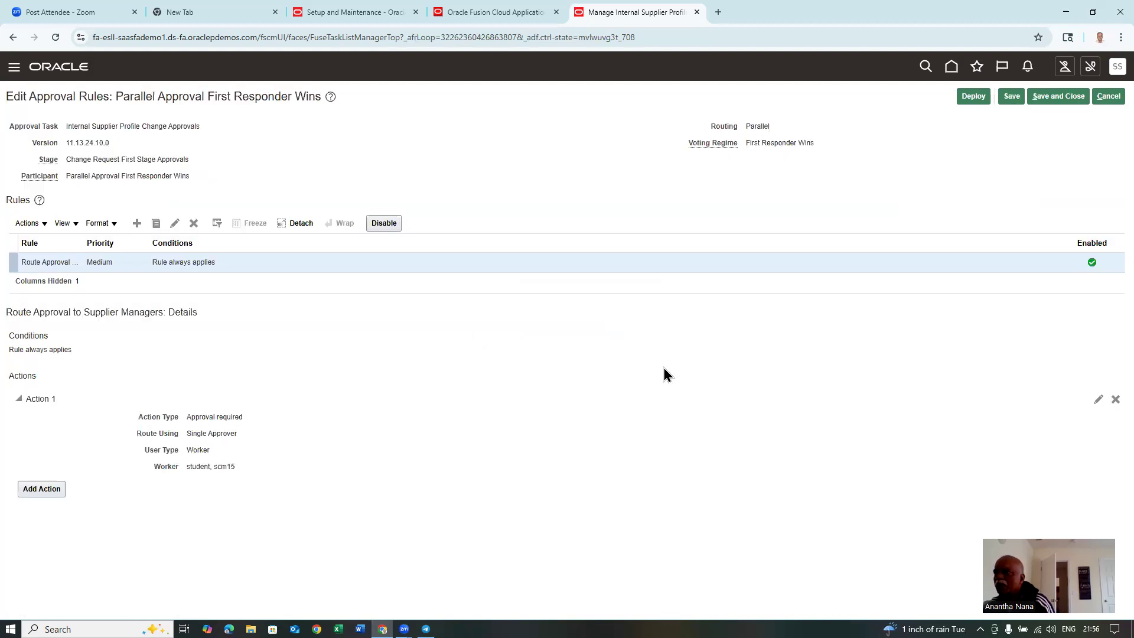
{"action": "left_click", "coordinate": [971, 97]}
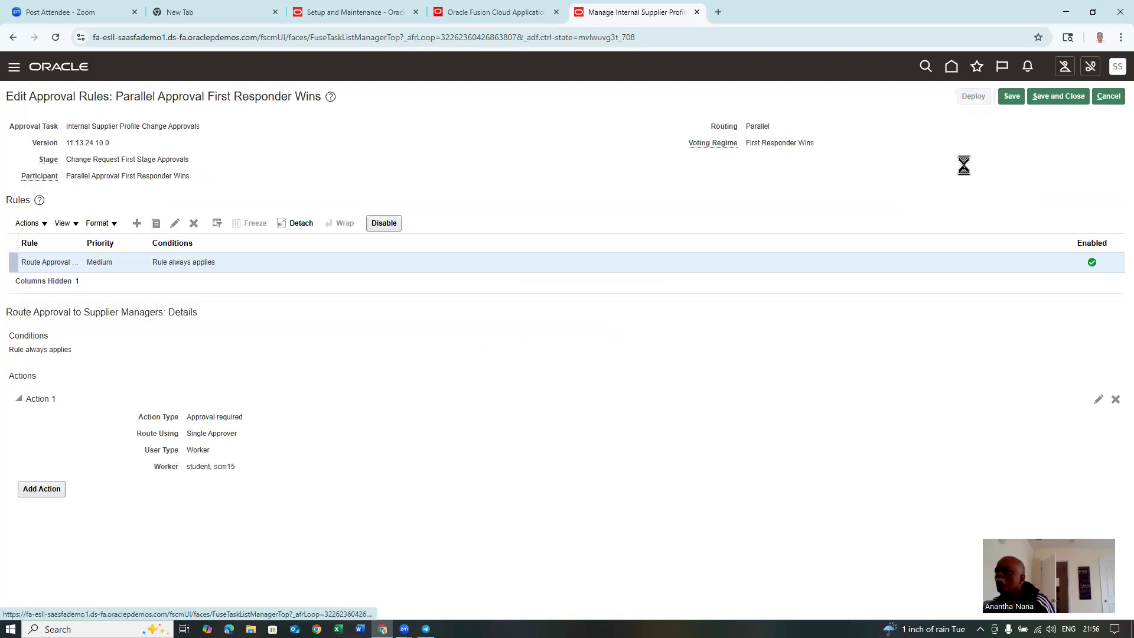
{"action": "left_click", "coordinate": [693, 353]}
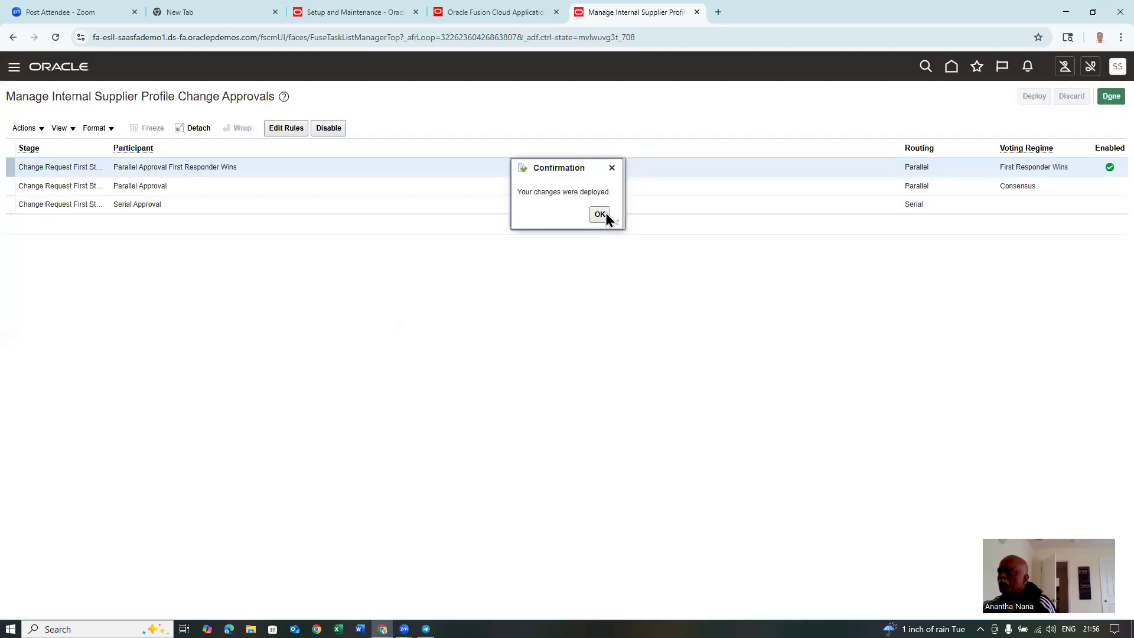
{"action": "left_click", "coordinate": [603, 215]}
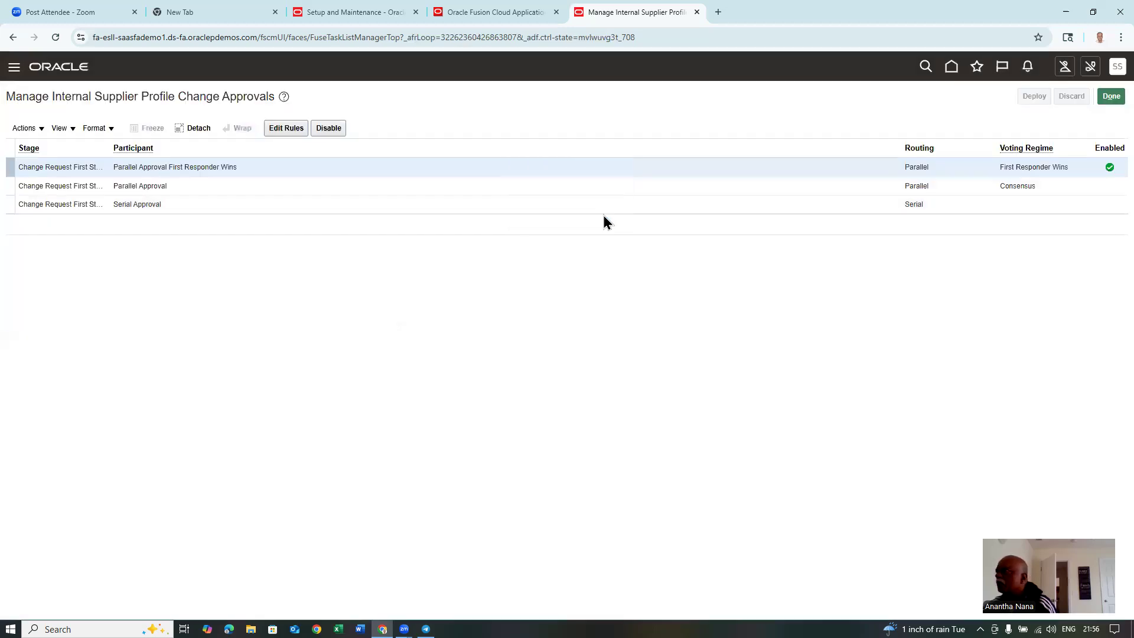
{"action": "left_click", "coordinate": [1107, 97]}
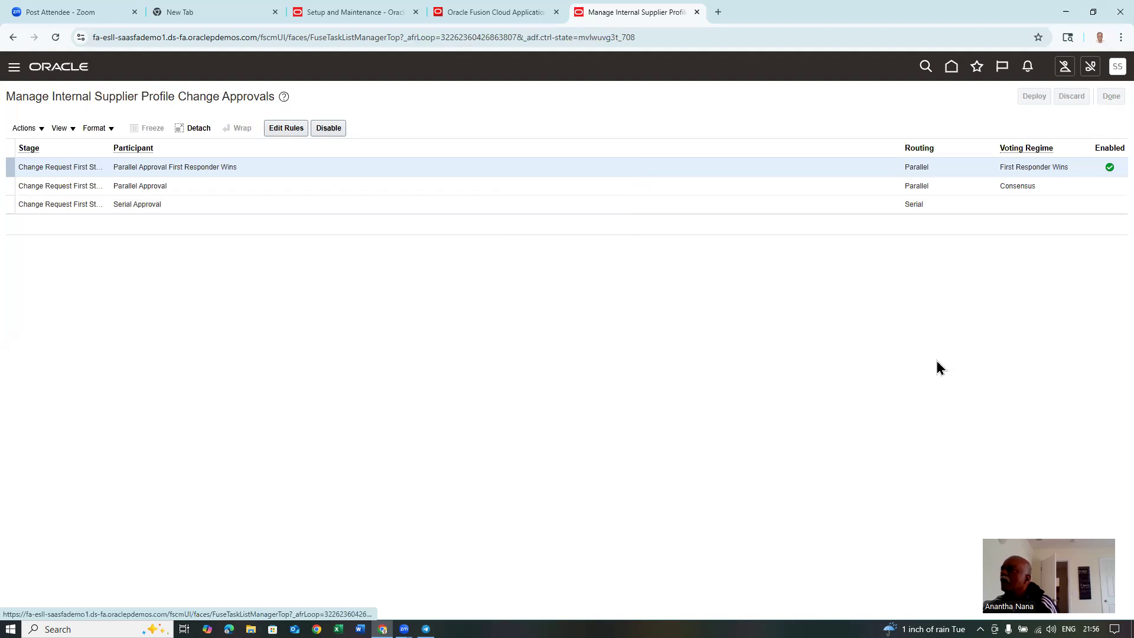
{"action": "left_click", "coordinate": [1107, 97]}
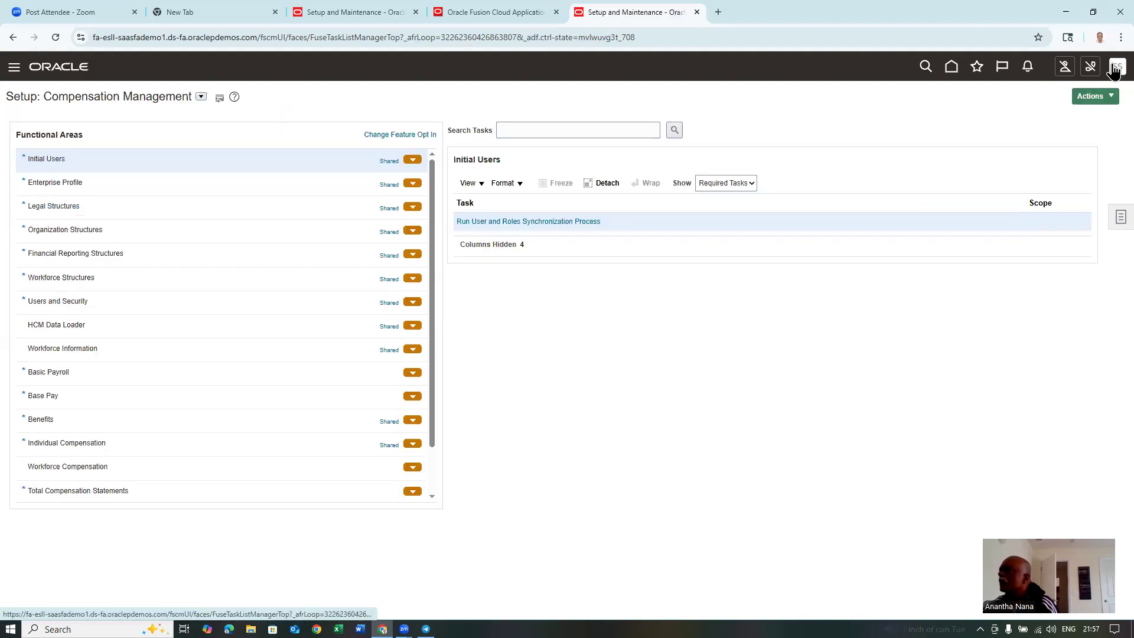
- Sign out, sign back in, and go to Procurement > Suppliers
{"action": "left_click", "coordinate": [1114, 68]}
{"action": "left_click", "coordinate": [1095, 95]}
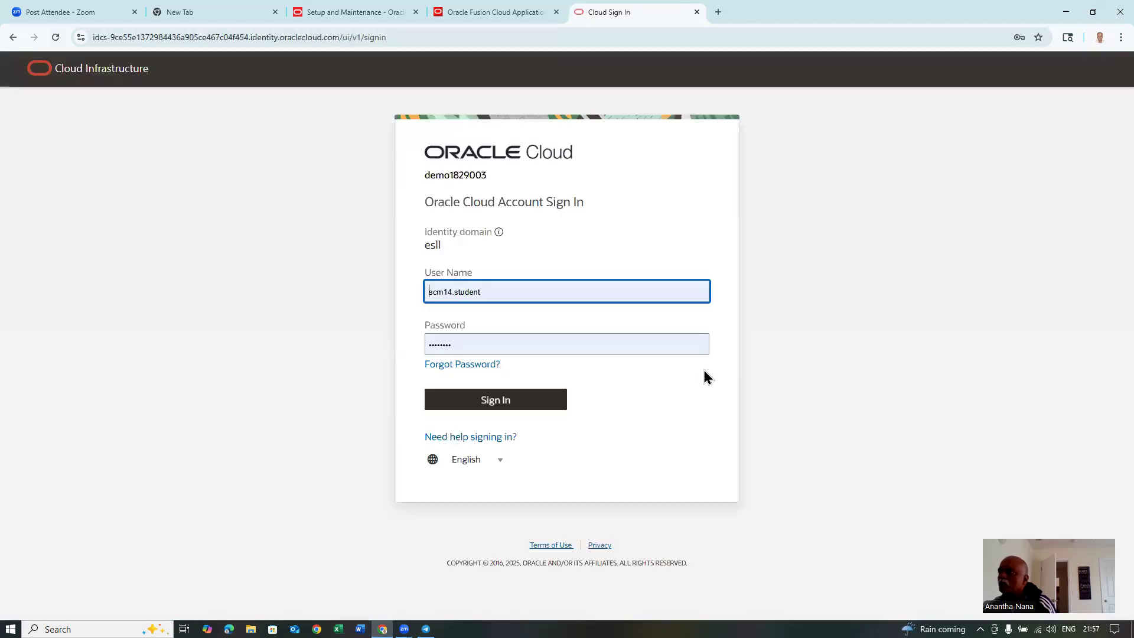
{"action": "left_click", "coordinate": [505, 400]}
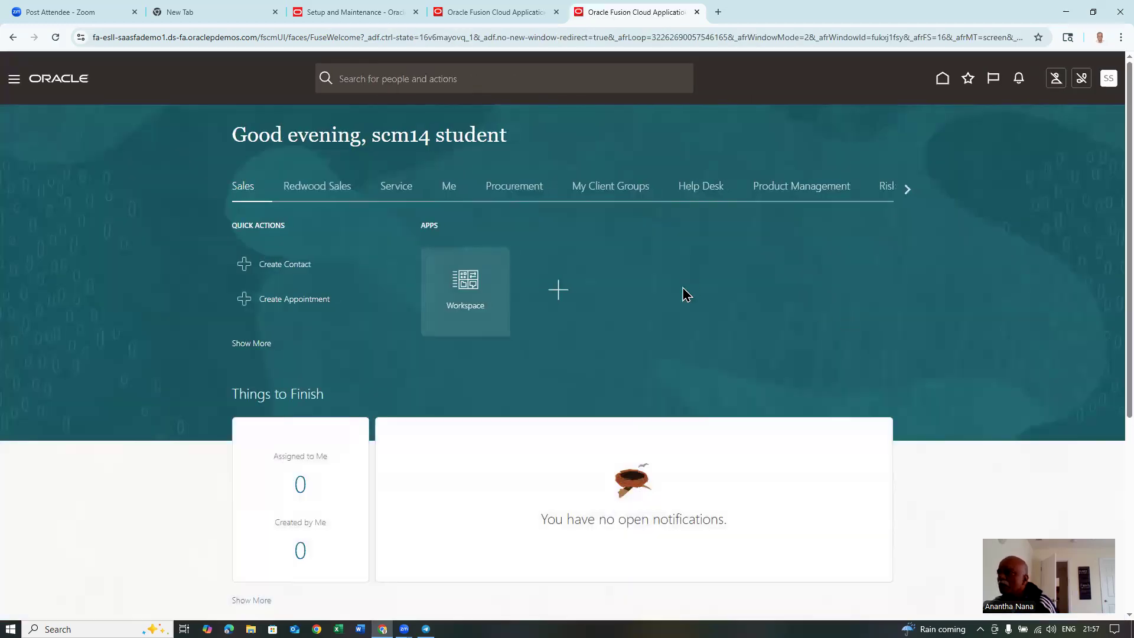
{"action": "left_click", "coordinate": [514, 188]}
{"action": "left_click", "coordinate": [733, 384]}
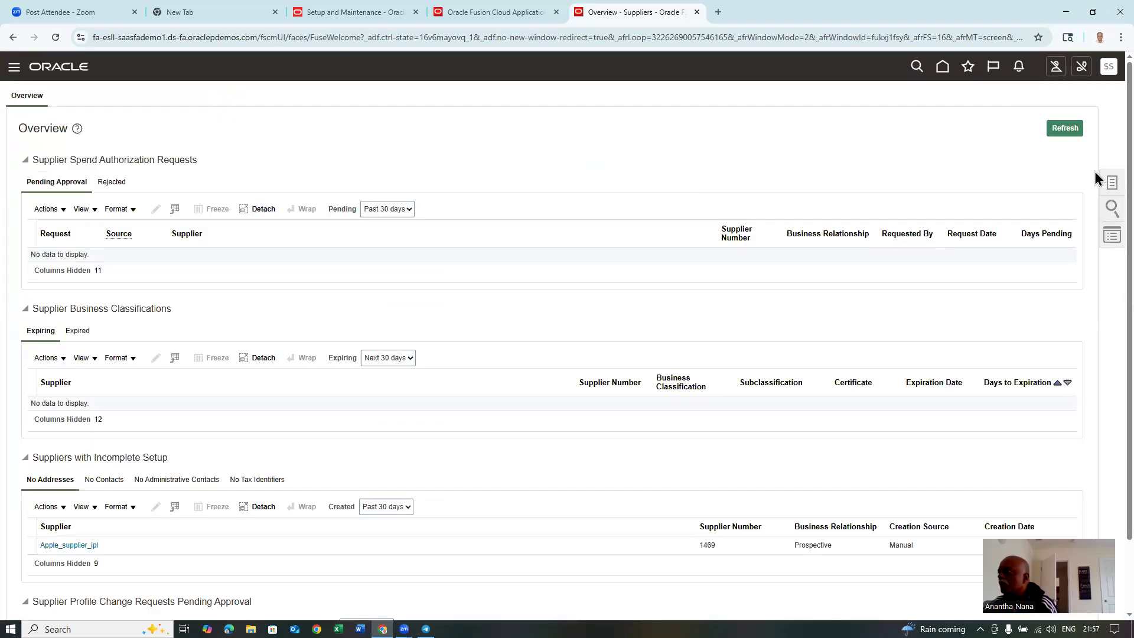
- Create supplier t01_sup_2 with Spend Authorized relationship and Corporation tax organization type
{"action": "left_click", "coordinate": [1110, 185]}
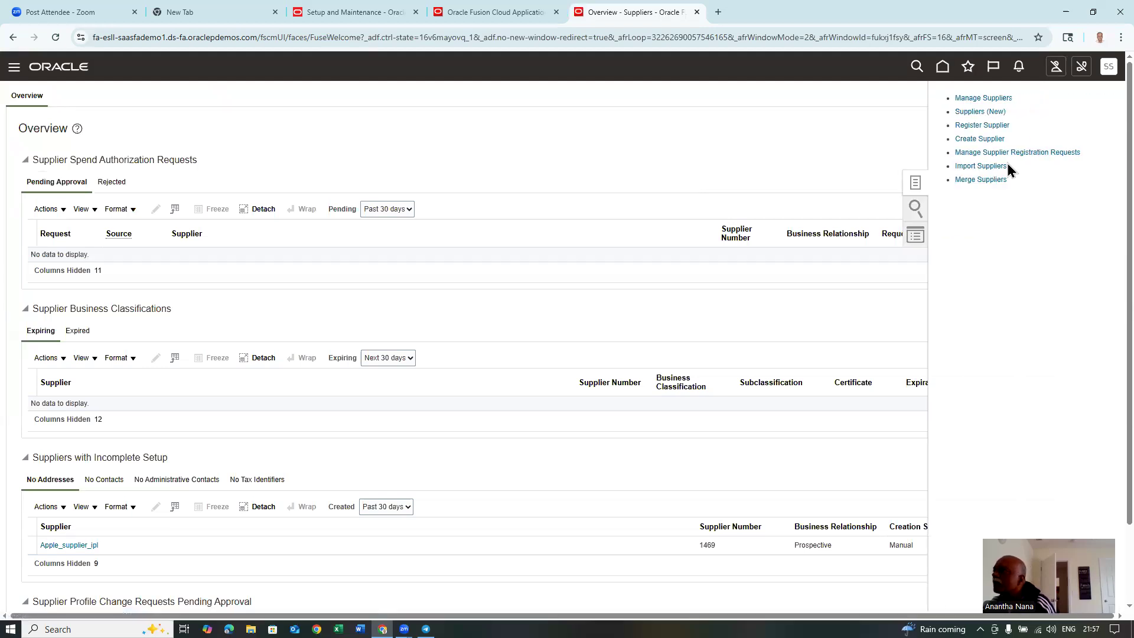
{"action": "left_click", "coordinate": [987, 139]}
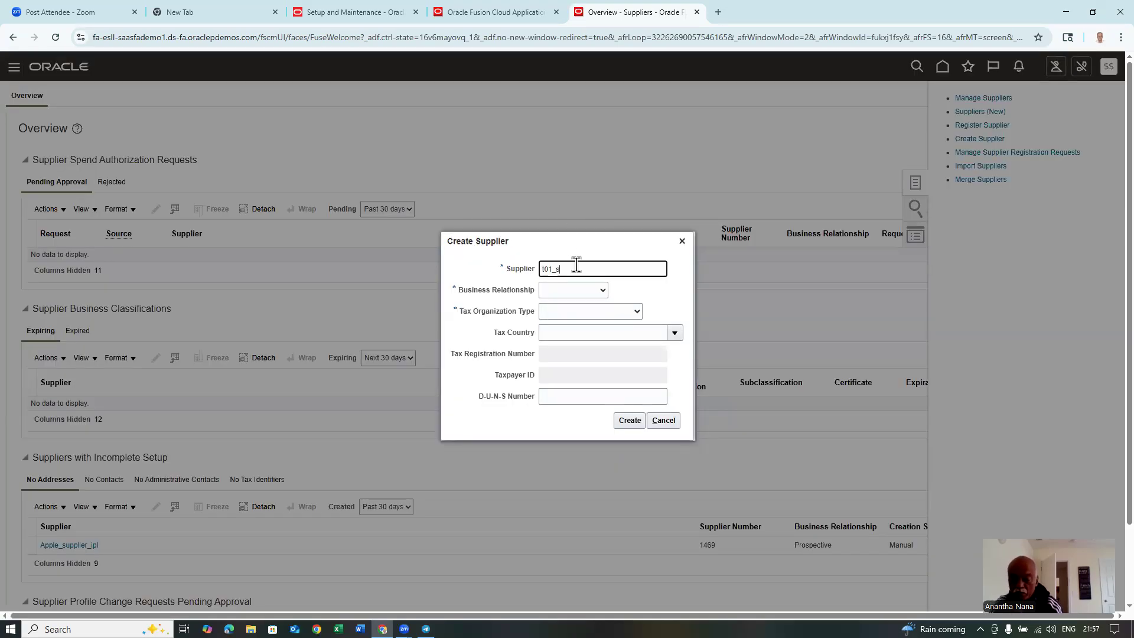
{"action": "type", "text": "t01_sup_2"}
{"action": "key", "text": "Tab"}
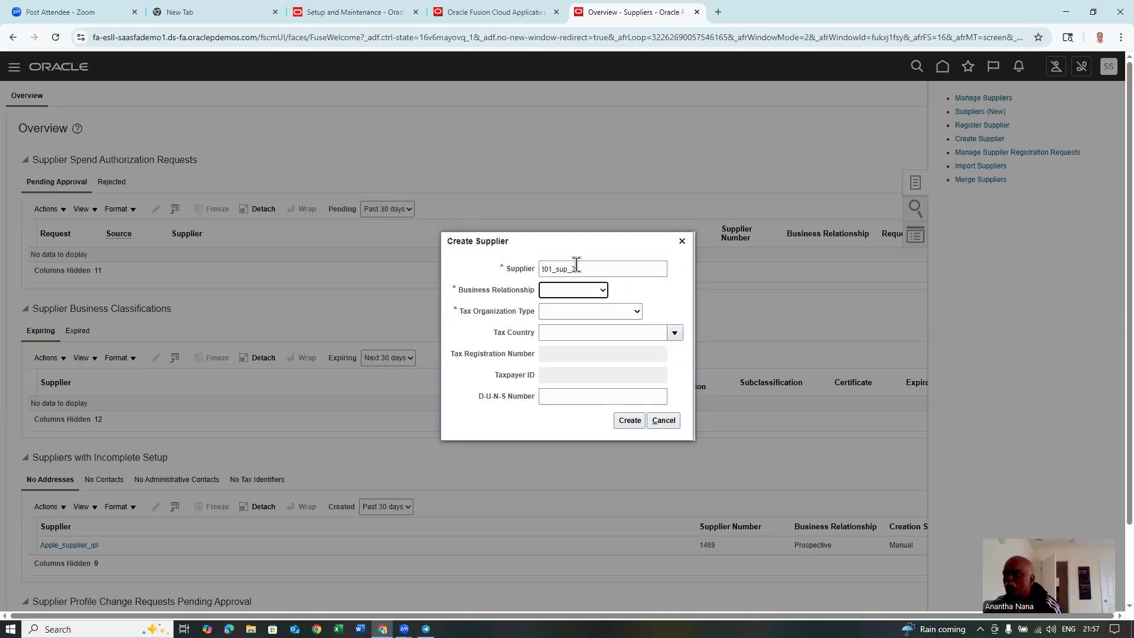
{"action": "left_click", "coordinate": [561, 290]}
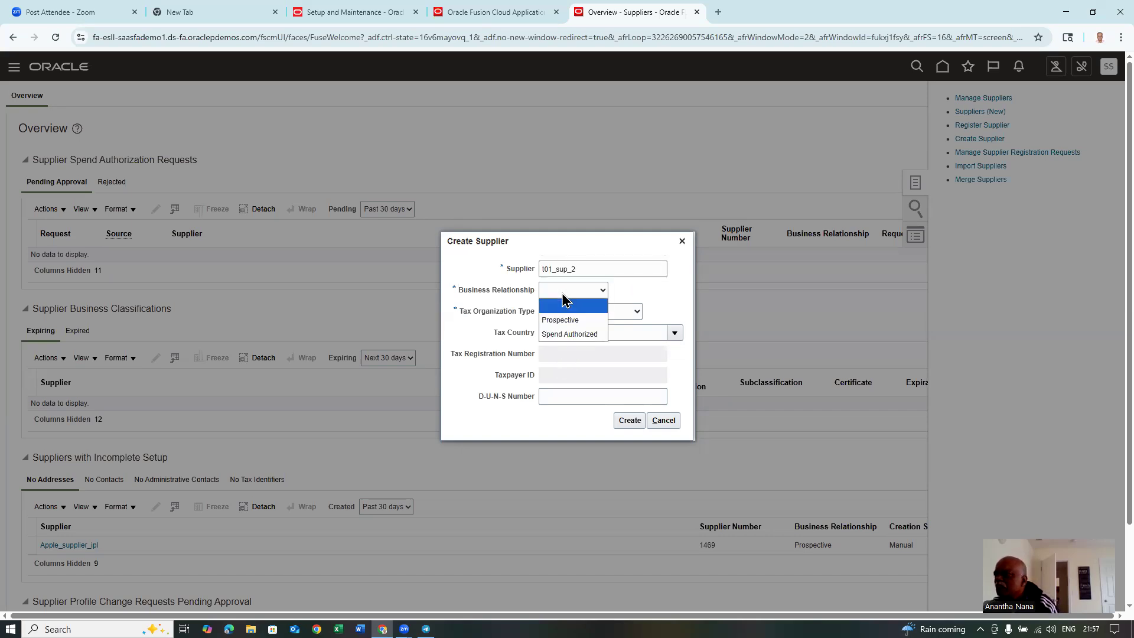
{"action": "left_click", "coordinate": [567, 335]}
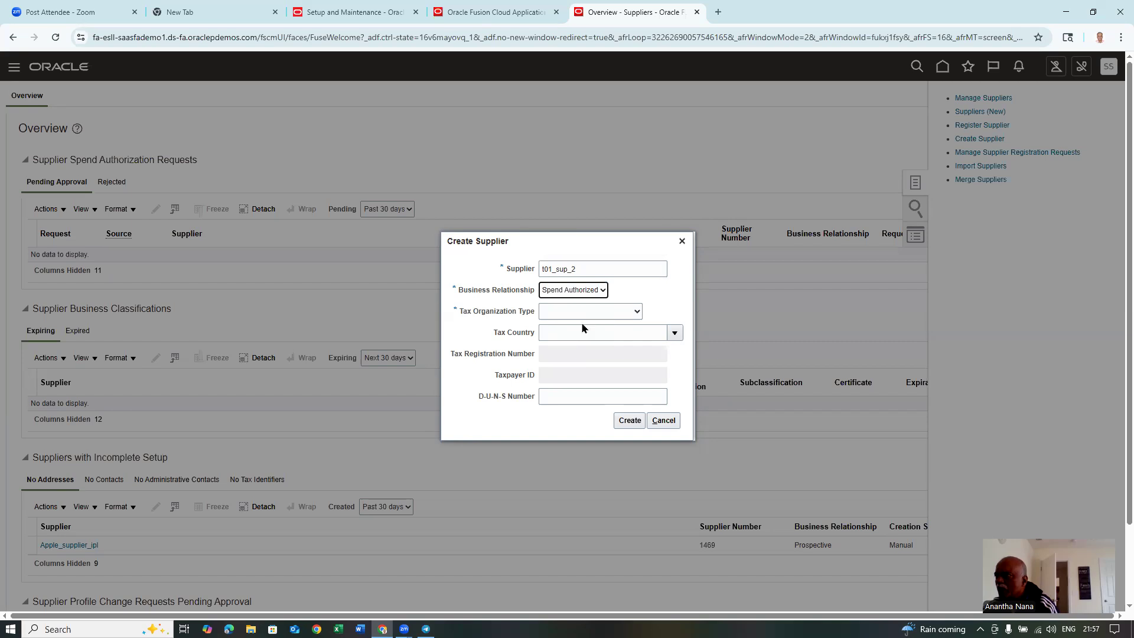
{"action": "left_click", "coordinate": [586, 311]}
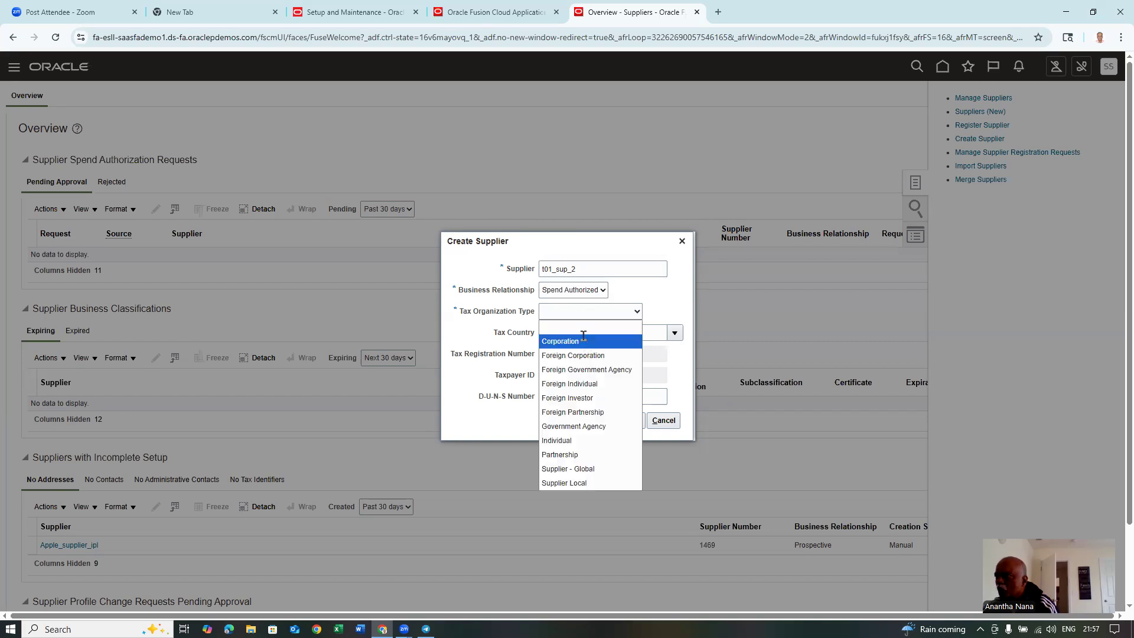
{"action": "left_click", "coordinate": [580, 334]}
{"action": "left_click", "coordinate": [628, 421]}
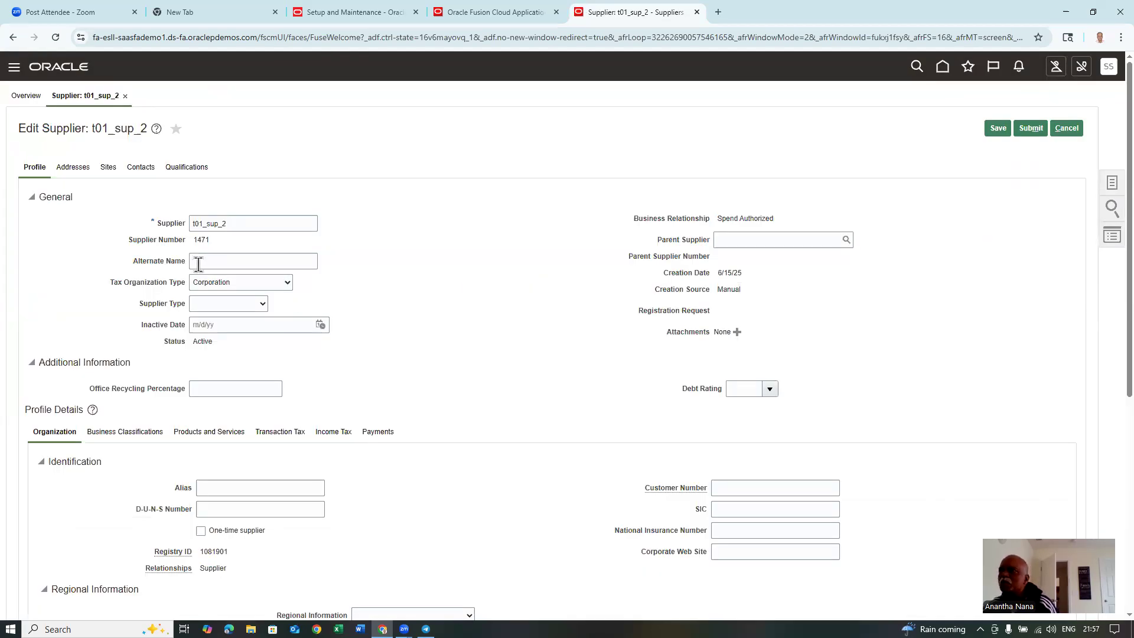
- Make Check the saved default payment method for t01_sup_2
{"action": "left_click", "coordinate": [378, 432]}
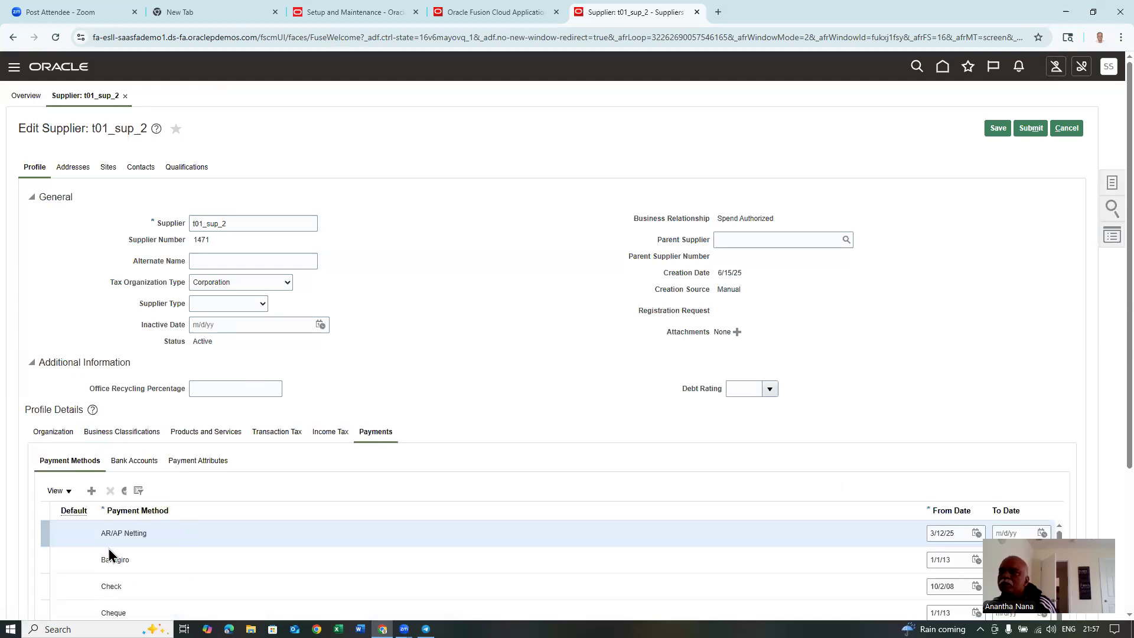
{"action": "left_click", "coordinate": [43, 584]}
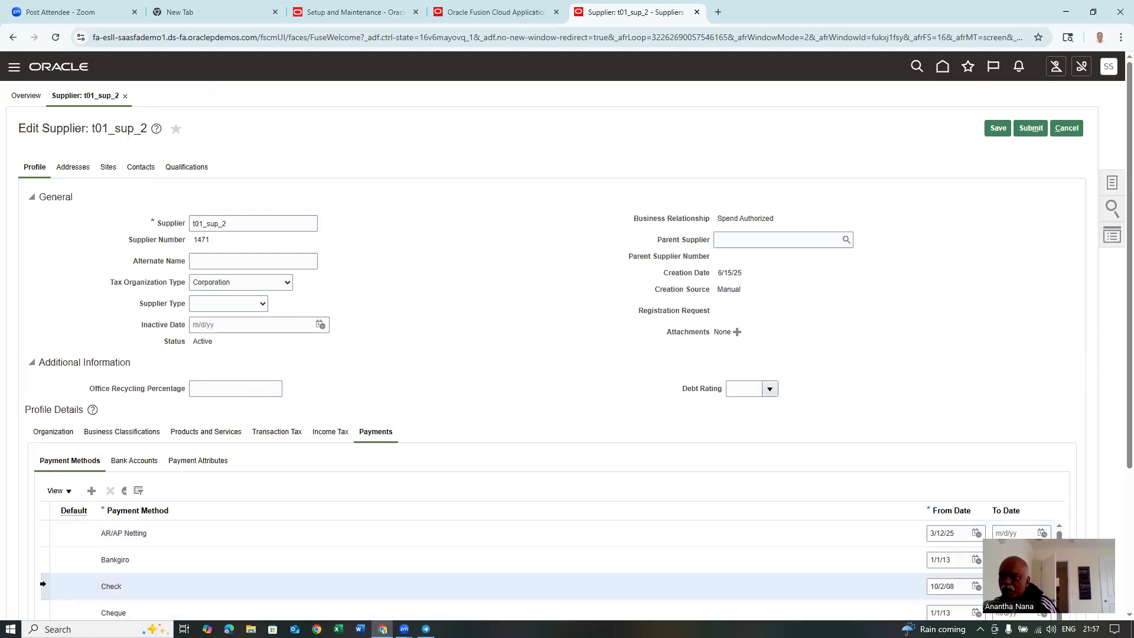
{"action": "left_click", "coordinate": [125, 492]}
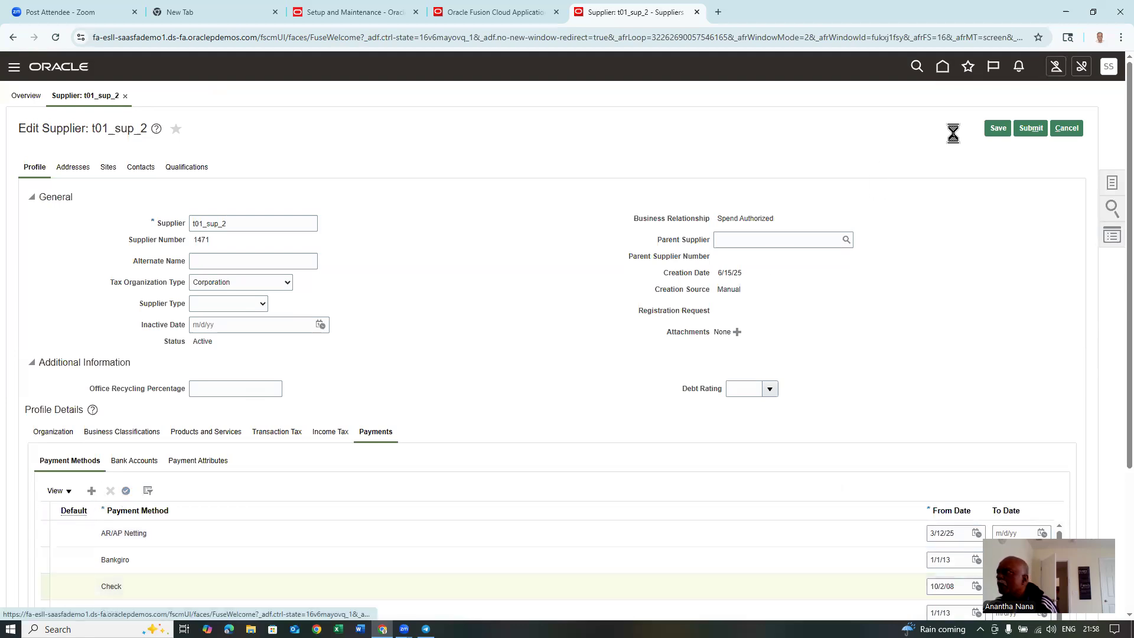
{"action": "left_click", "coordinate": [998, 128]}
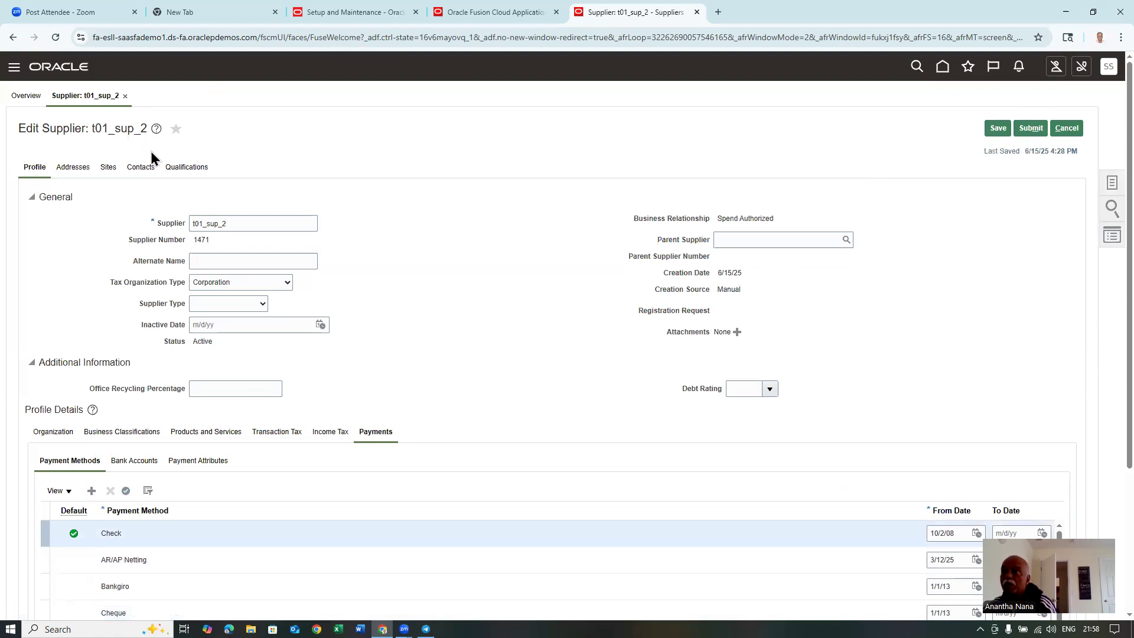
{"action": "left_click", "coordinate": [70, 168]}
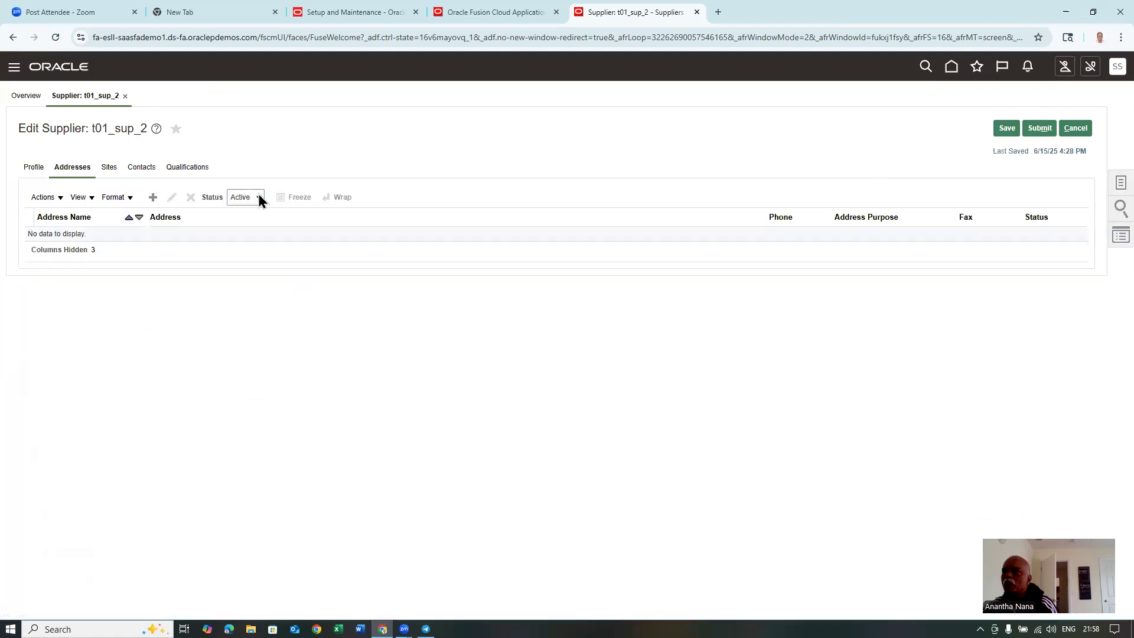
- Start a new supplier address named 't01 address 2' with country United States
{"action": "left_click", "coordinate": [152, 198]}
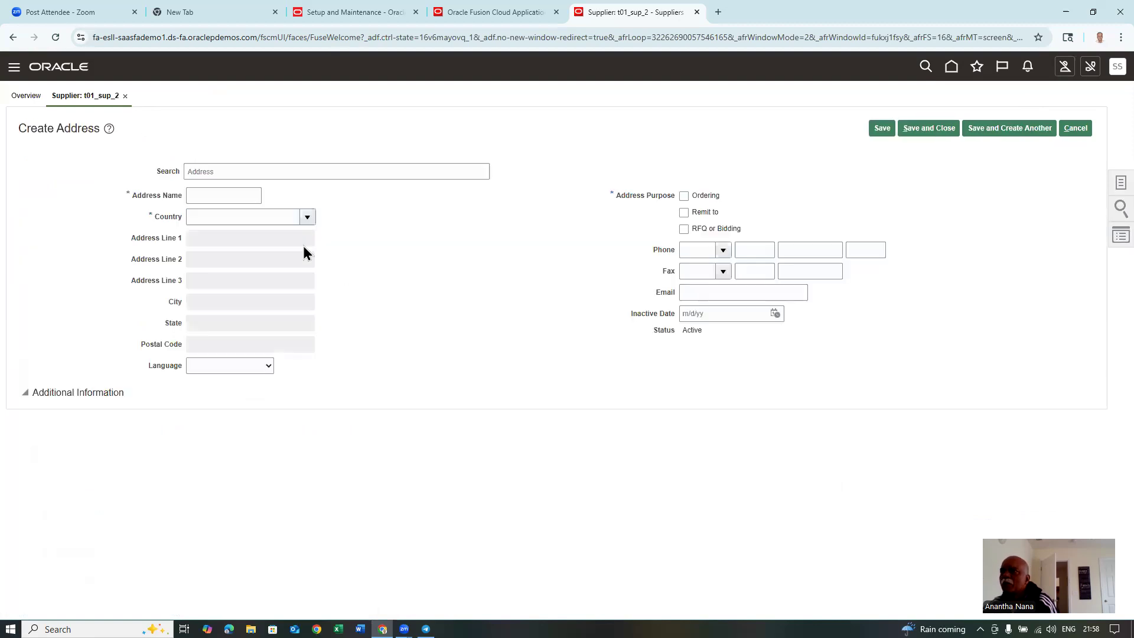
{"action": "left_click", "coordinate": [230, 195]}
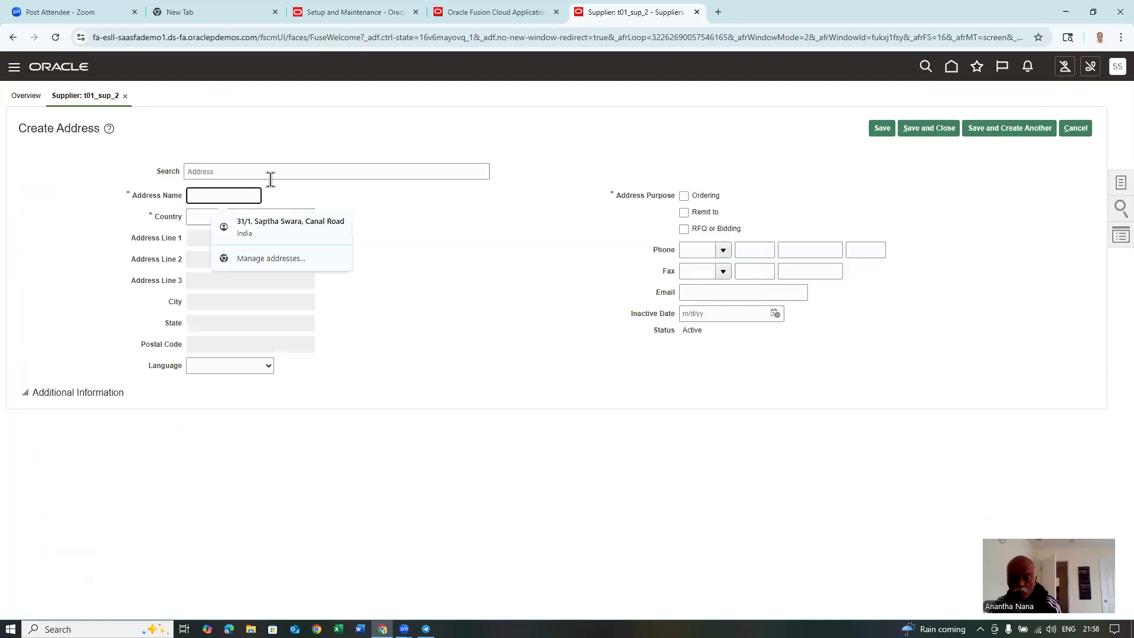
{"action": "type", "text": "t01 ad"}
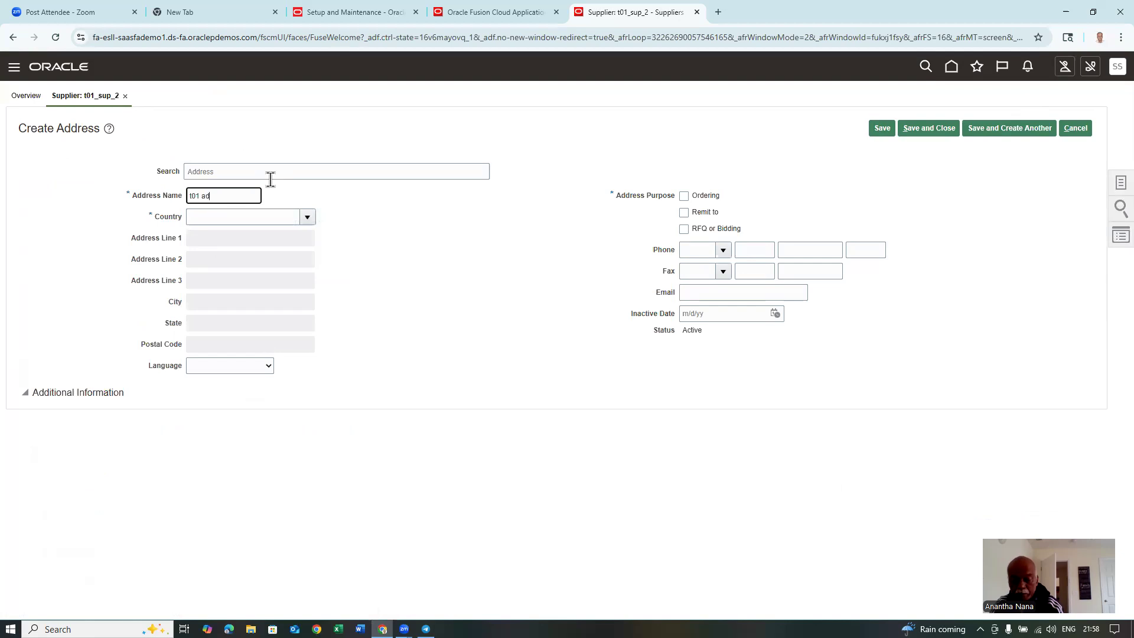
{"action": "type", "text": "dress 2"}
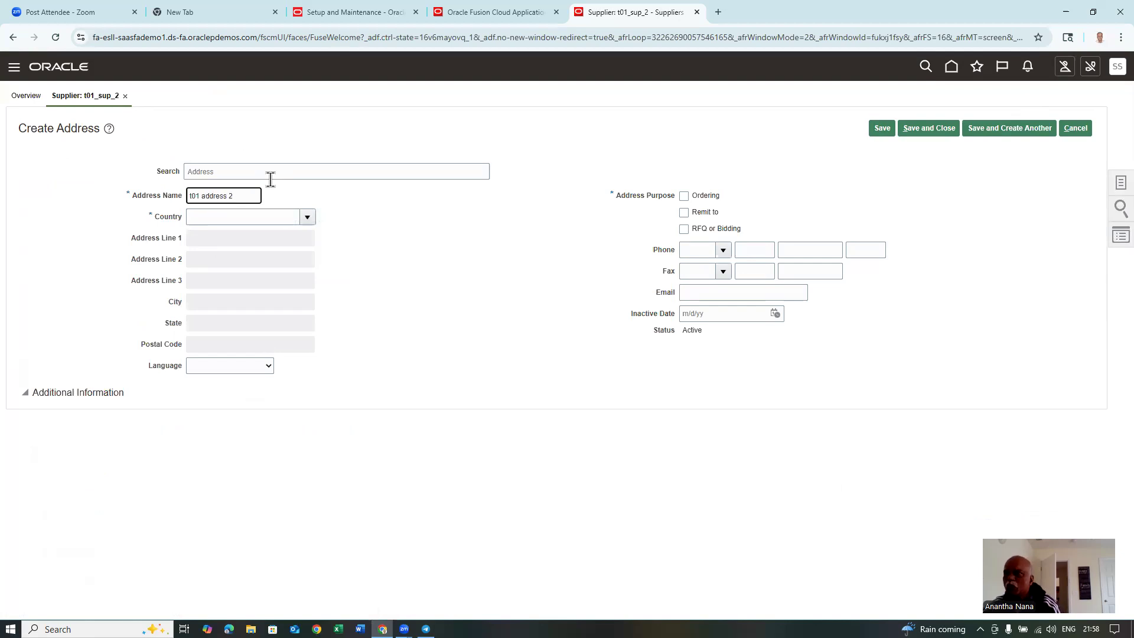
{"action": "left_click", "coordinate": [226, 211]}
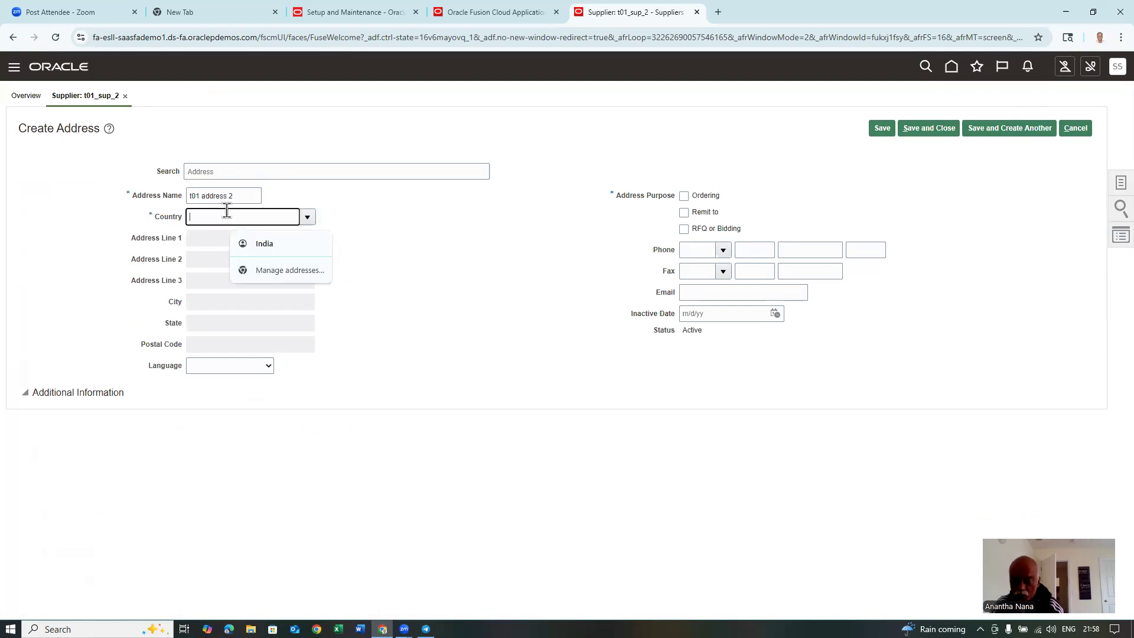
{"action": "type", "text": "United Sta"}
{"action": "key", "text": "Tab"}
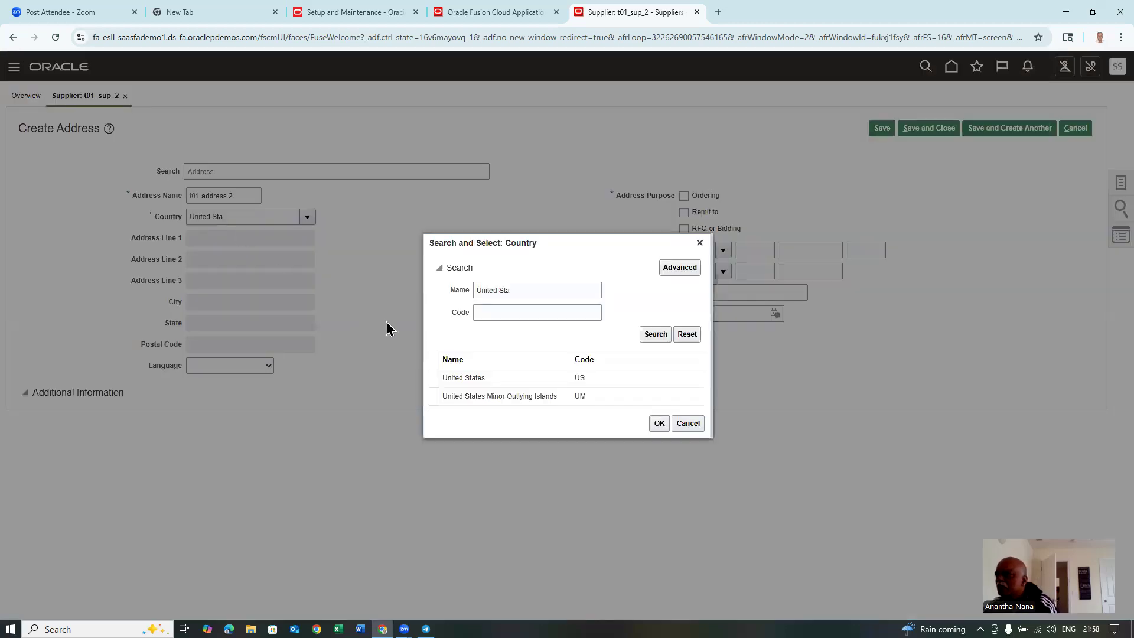
{"action": "left_click", "coordinate": [560, 380]}
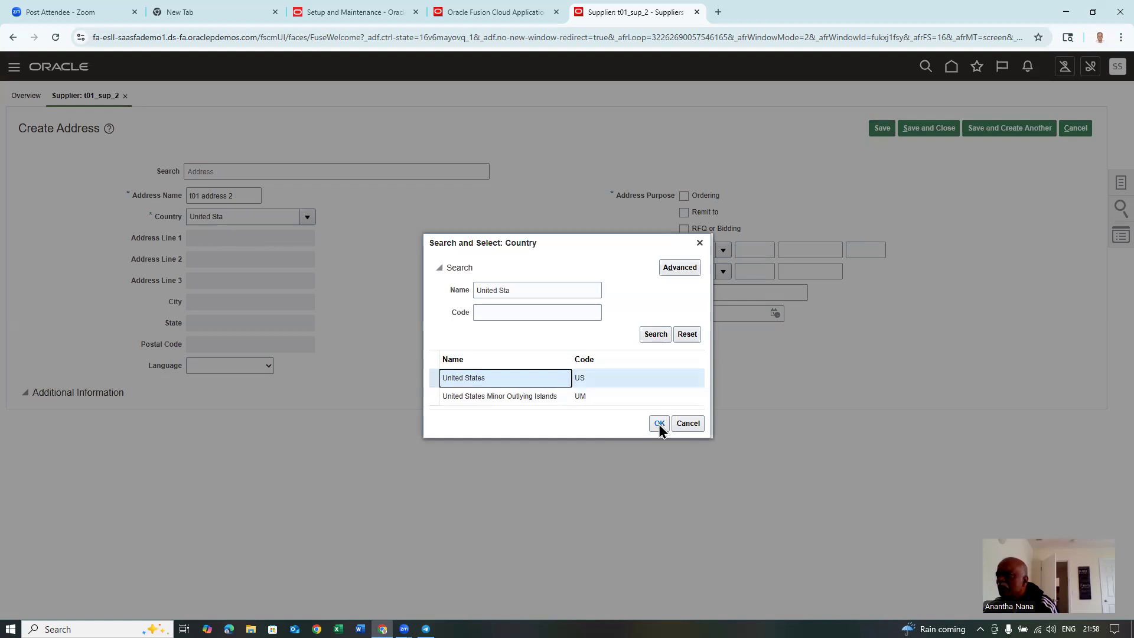
{"action": "left_click", "coordinate": [659, 422]}
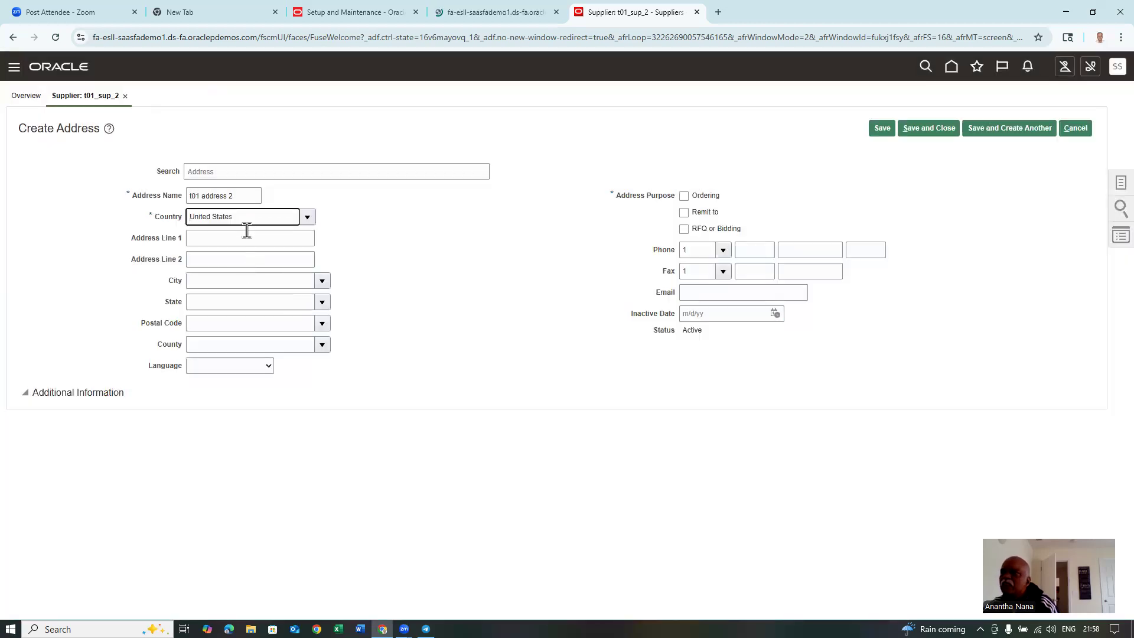
- Enter address line 't01 address line 2', mark it for Ordering and Remit to, and save
{"action": "left_click", "coordinate": [248, 238]}
{"action": "type", "text": "t01 "}
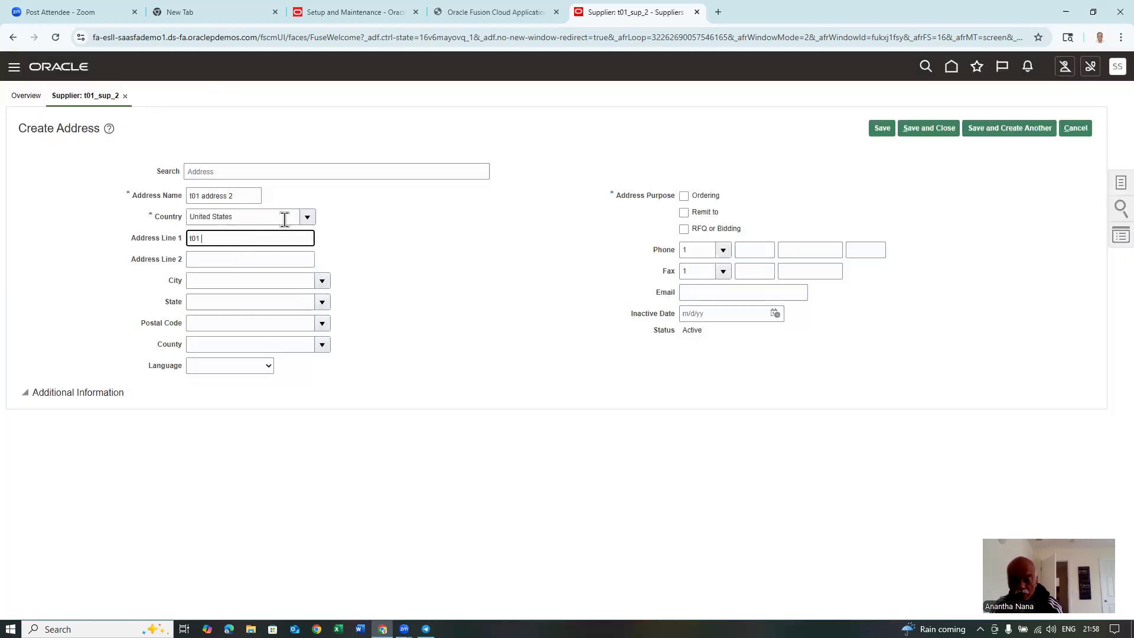
{"action": "type", "text": "address line 2"}
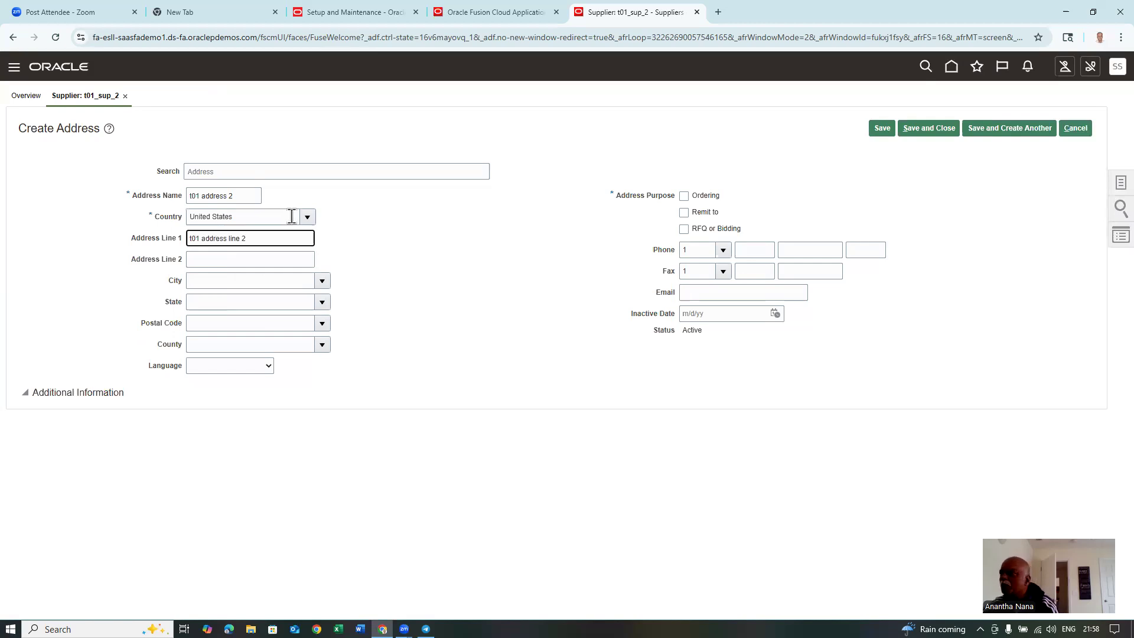
{"action": "left_click", "coordinate": [683, 196]}
{"action": "left_click", "coordinate": [684, 213]}
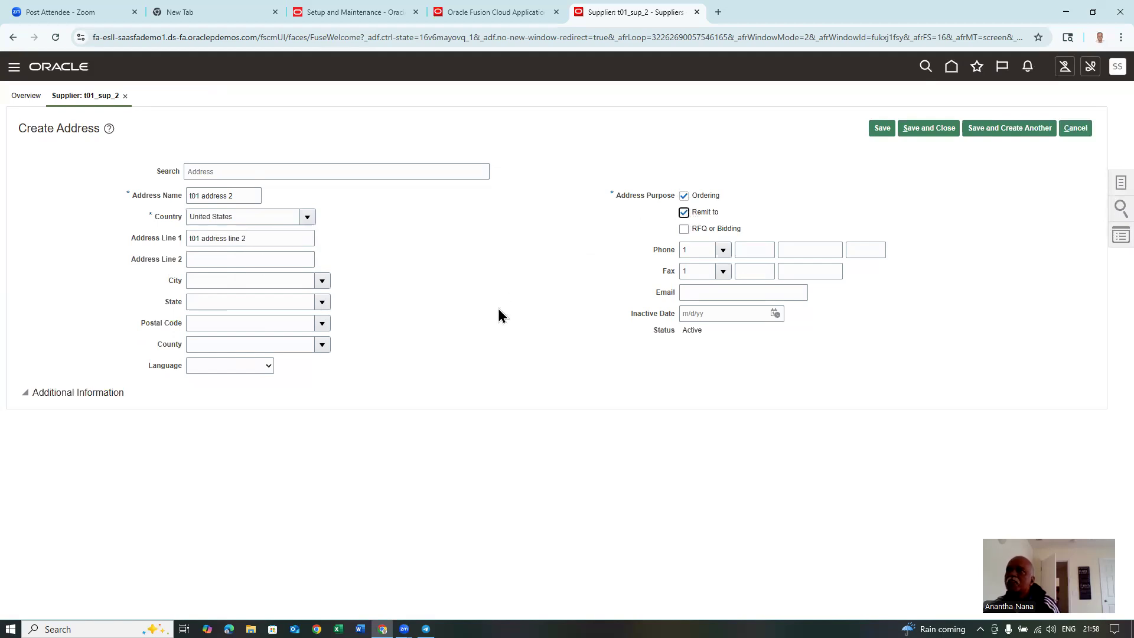
{"action": "left_click", "coordinate": [942, 130]}
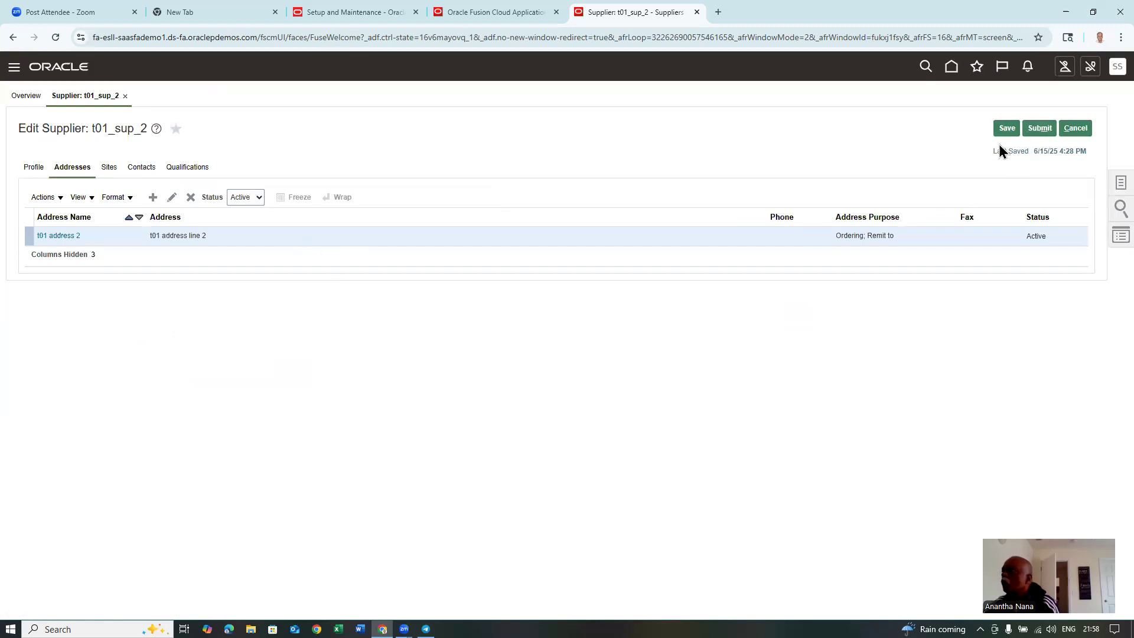
- Submit the address change for approval, acknowledge the confirmation, and return to Suppliers
{"action": "left_click", "coordinate": [1045, 130]}
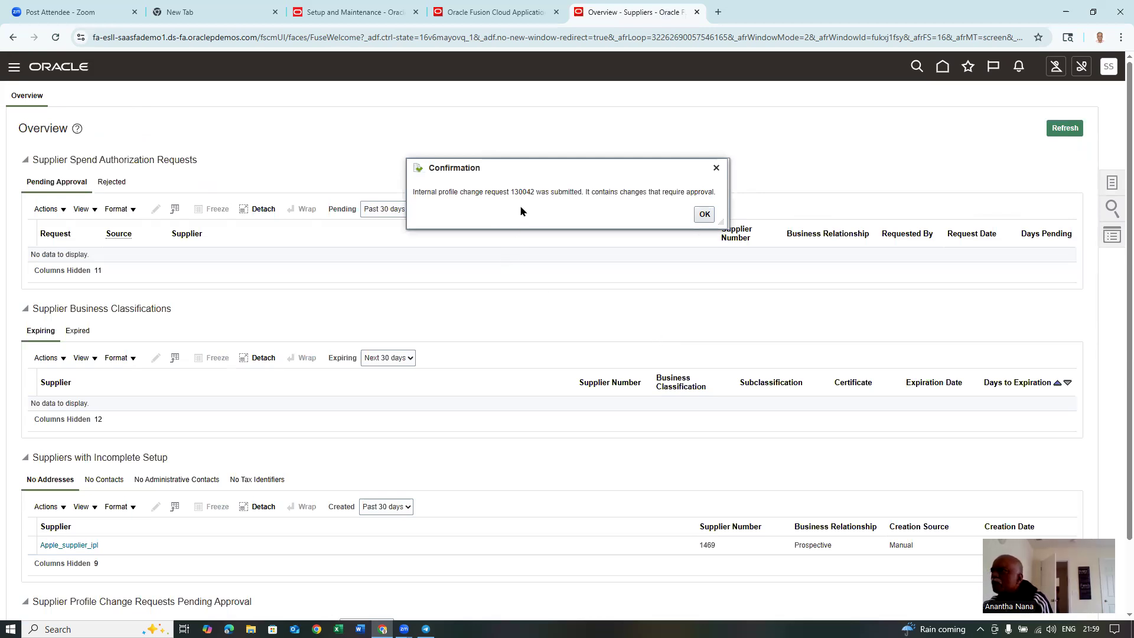
{"action": "left_click", "coordinate": [704, 215]}
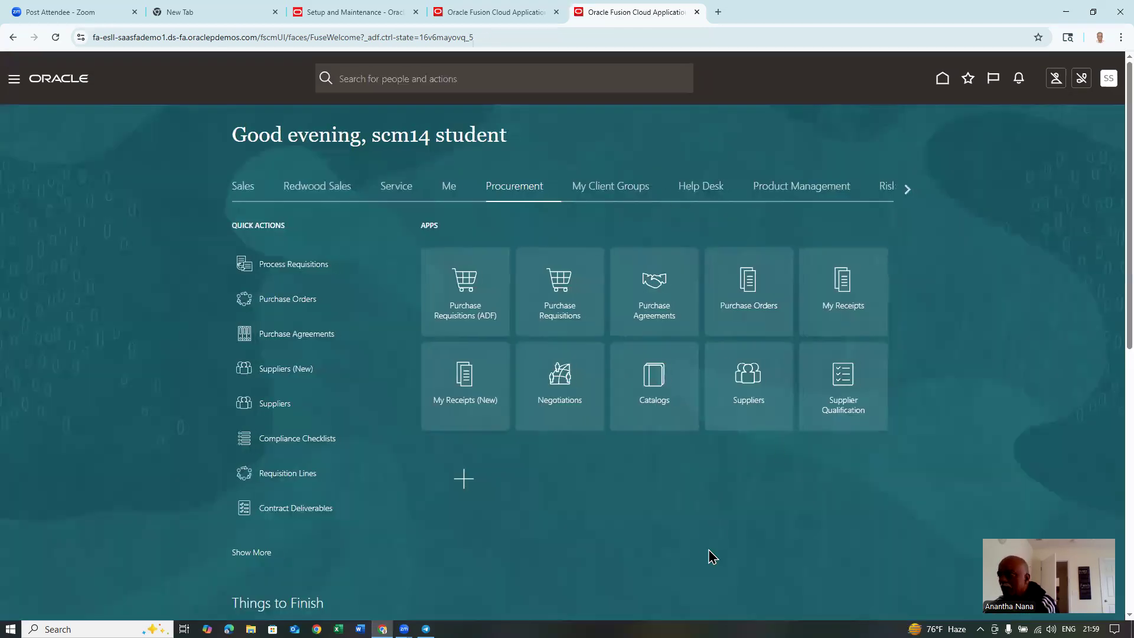
{"action": "left_click", "coordinate": [758, 400]}
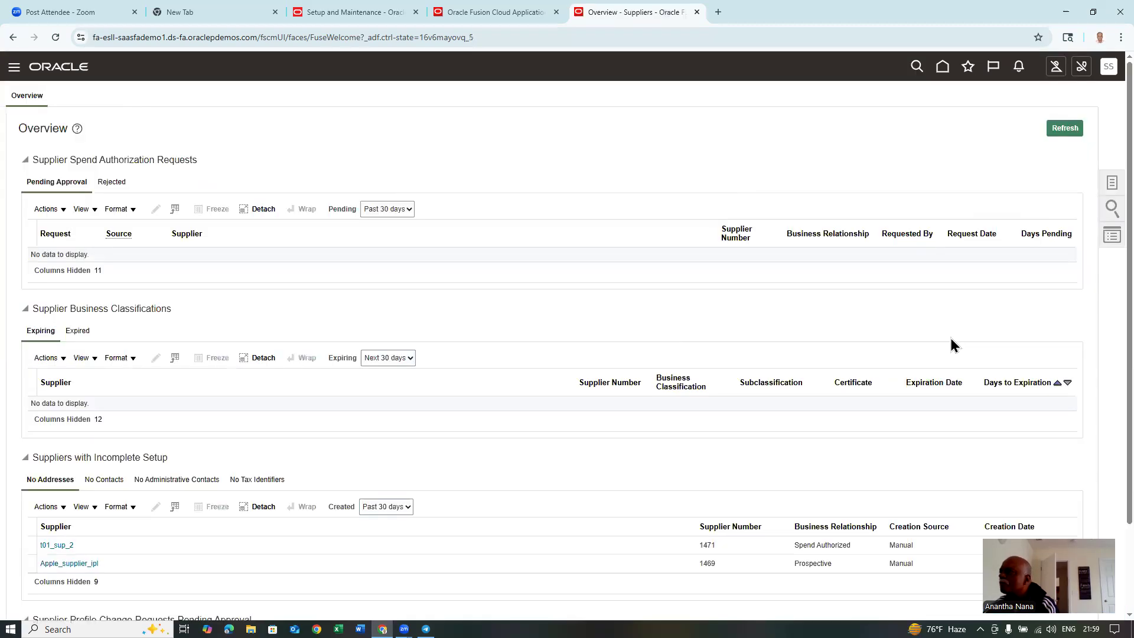
- Search Manage Suppliers for 't01' and open the t01_sup_2 record
{"action": "left_click", "coordinate": [1112, 188]}
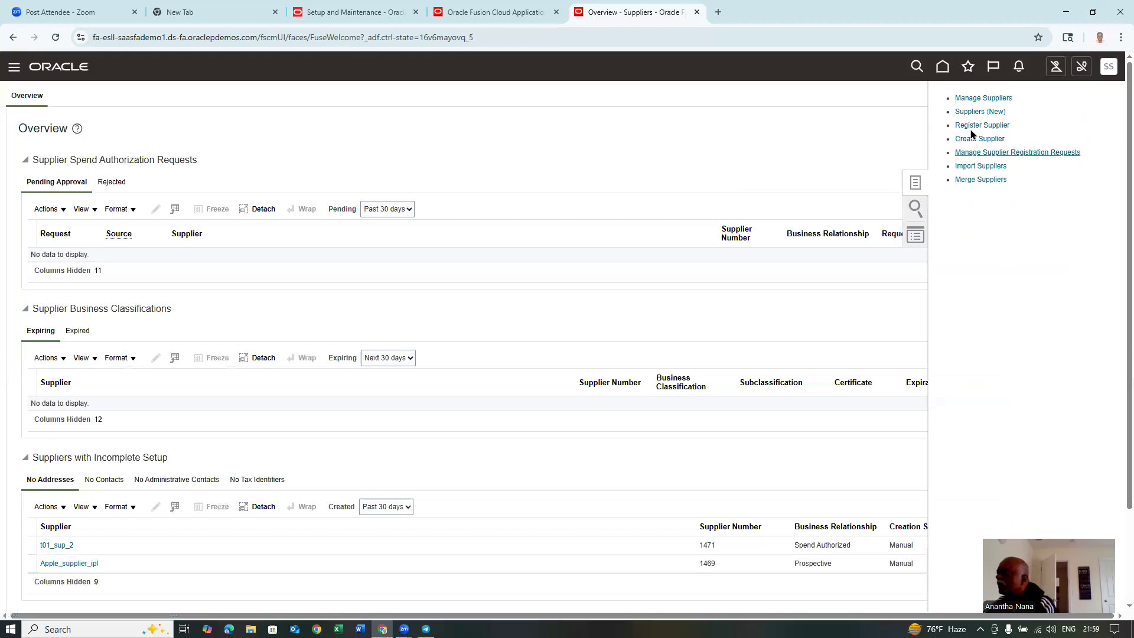
{"action": "left_click", "coordinate": [973, 99]}
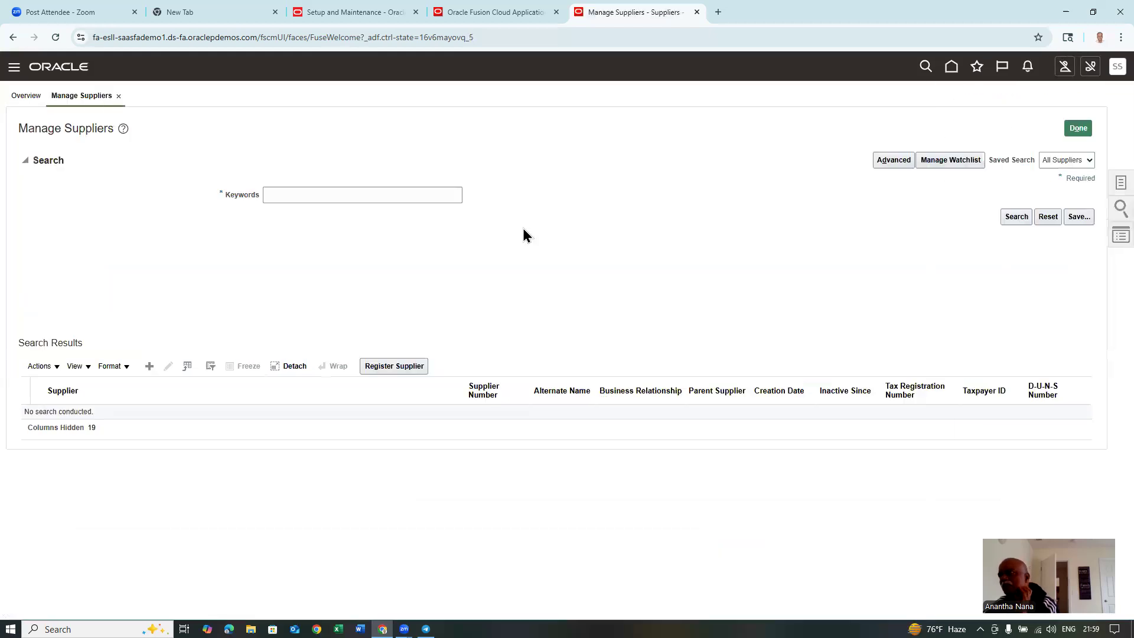
{"action": "left_click", "coordinate": [350, 197]}
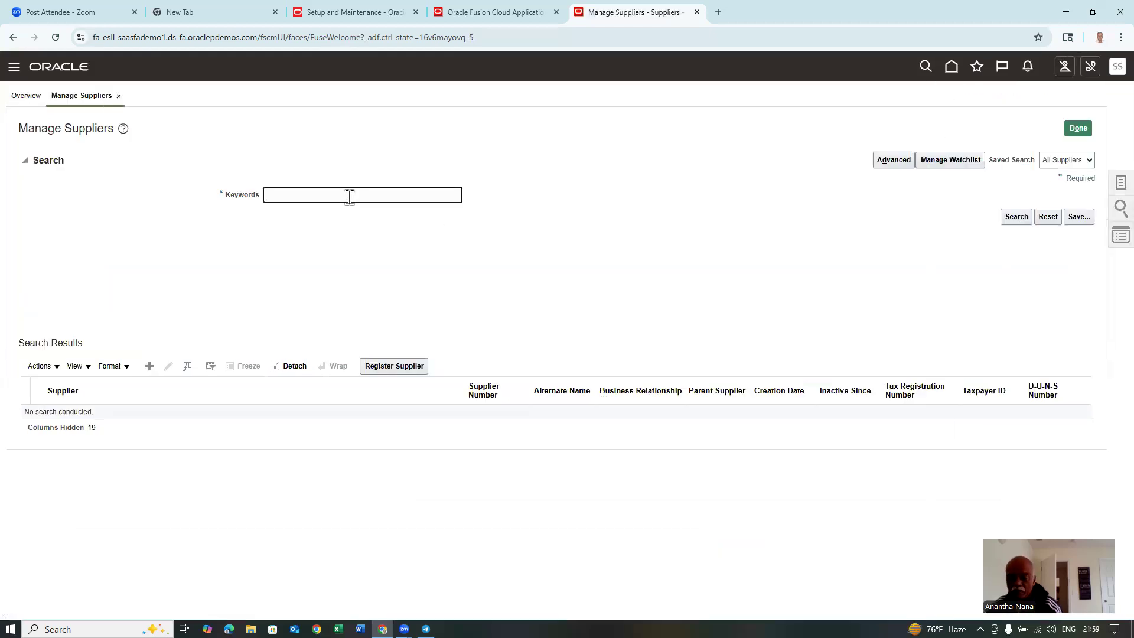
{"action": "type", "text": "t01"}
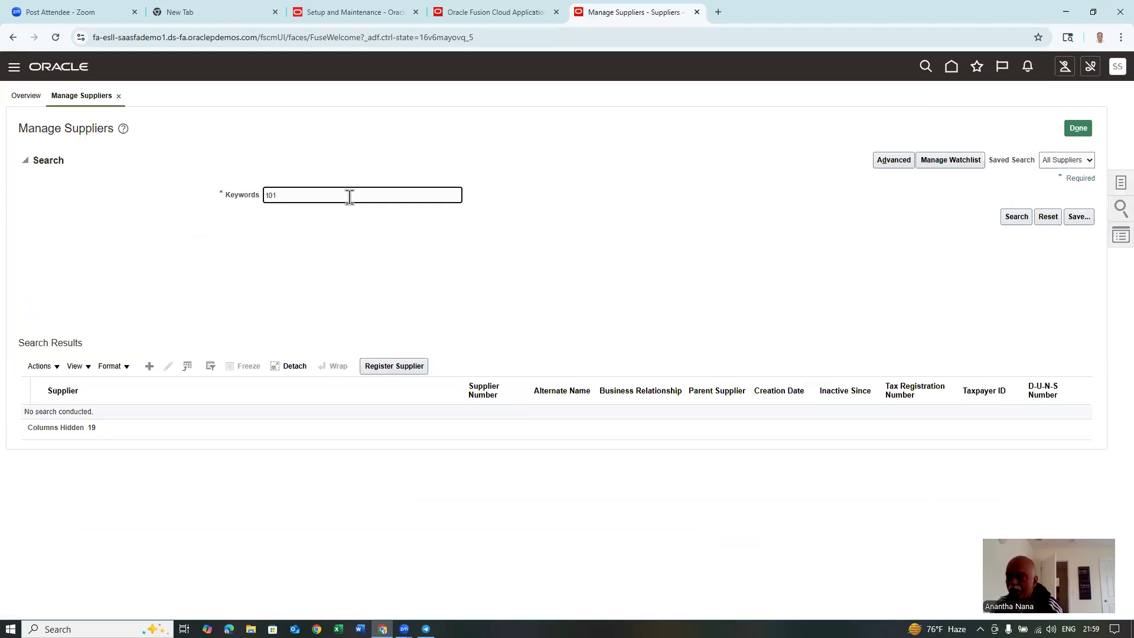
{"action": "key", "text": "Return"}
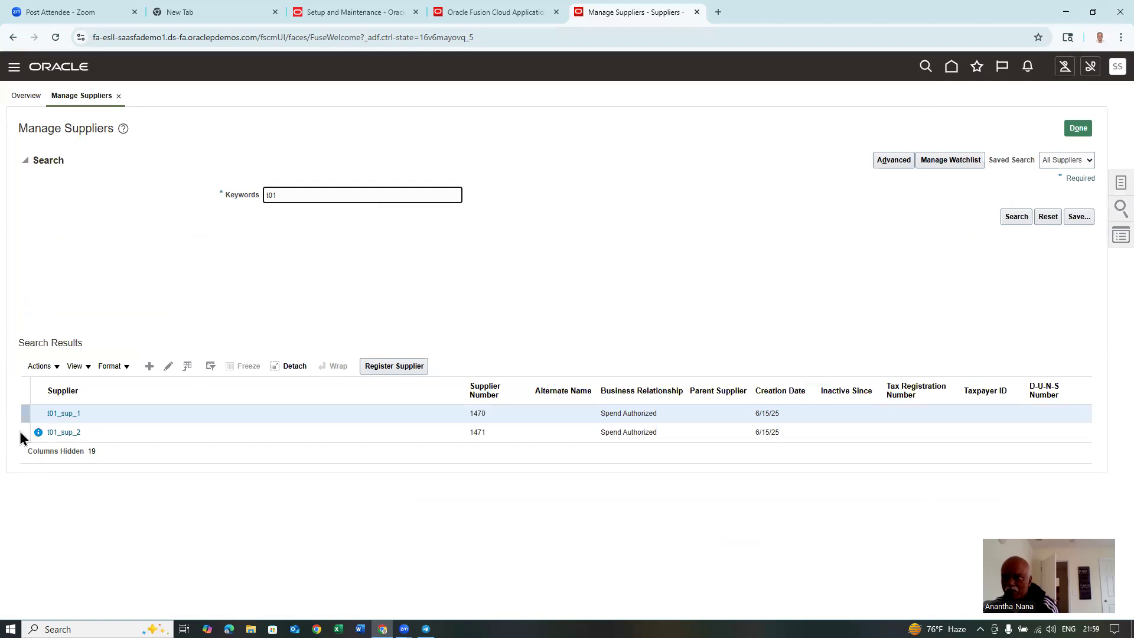
{"action": "left_click", "coordinate": [67, 435]}
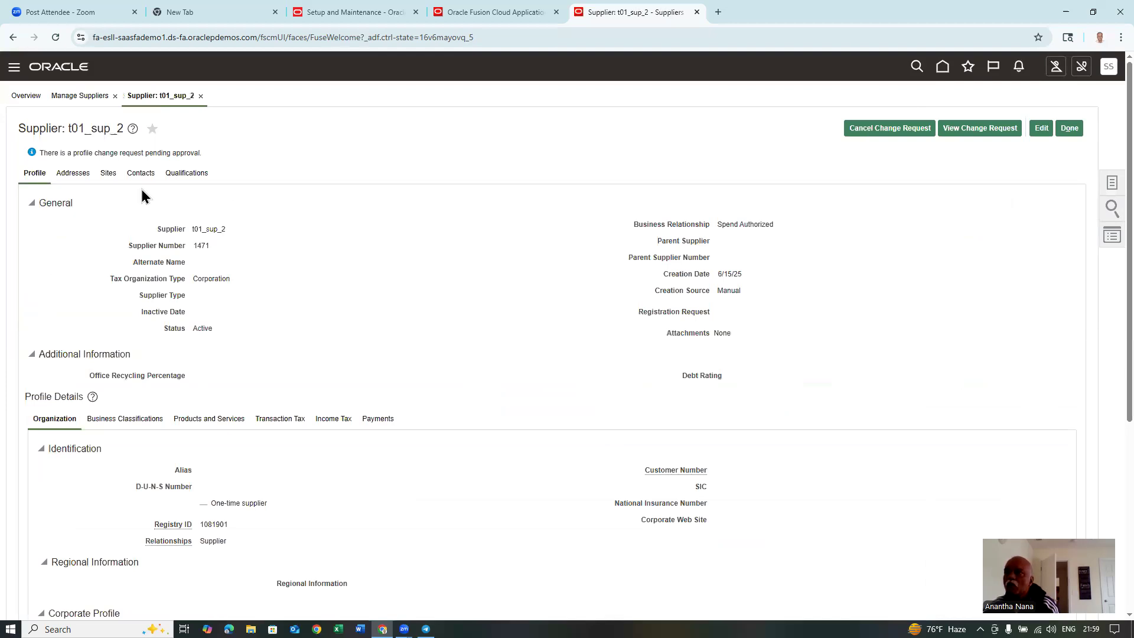
- Review t01_sup_2's Contacts, Addresses and pending change notice, then close back to Overview
{"action": "left_click", "coordinate": [137, 176]}
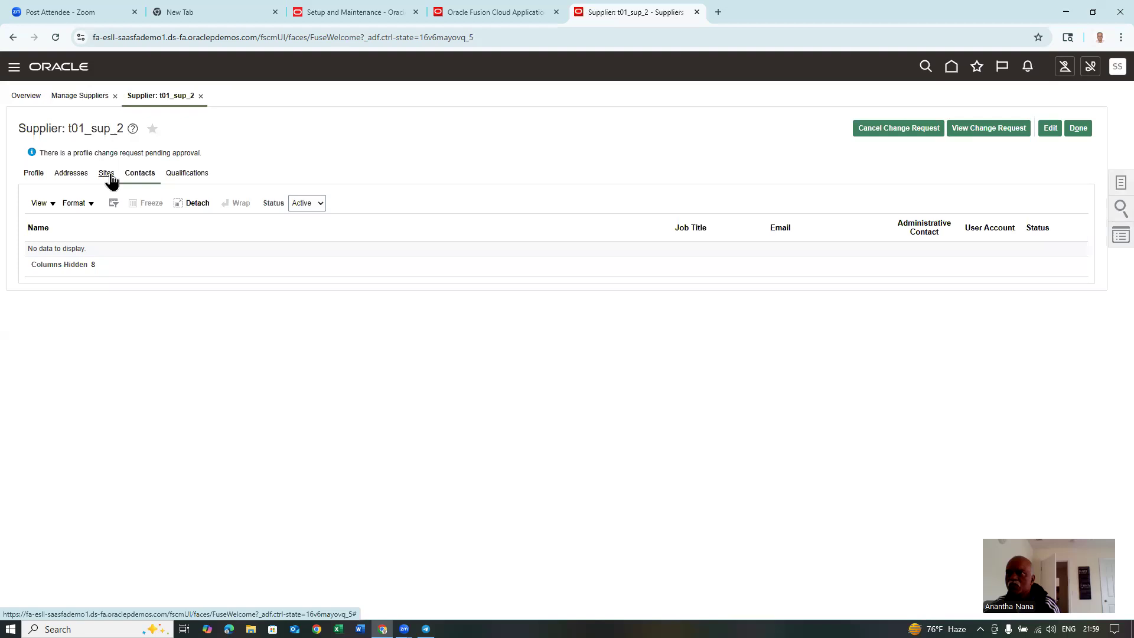
{"action": "left_click", "coordinate": [78, 175]}
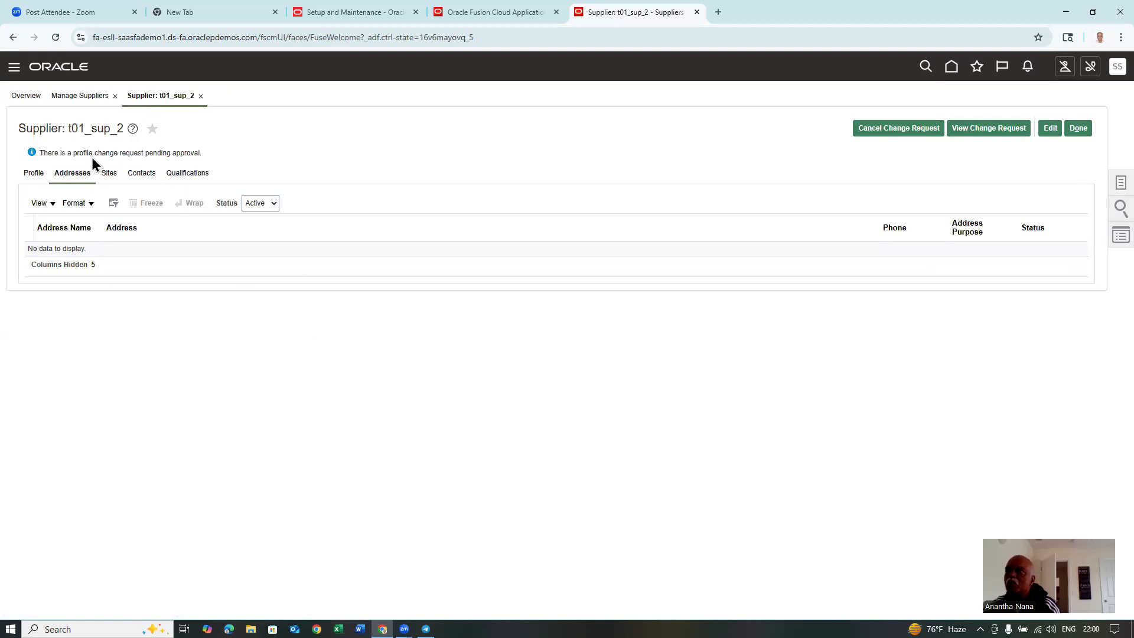
{"action": "left_click_drag", "start_coordinate": [92, 148], "coordinate": [193, 153]}
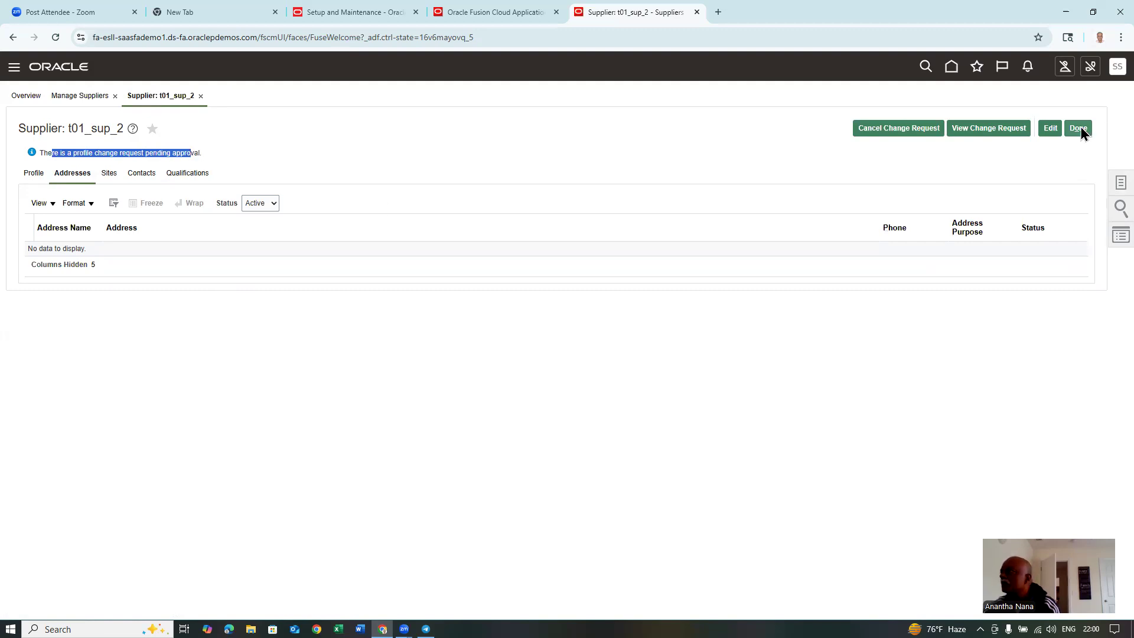
{"action": "left_click", "coordinate": [1079, 127]}
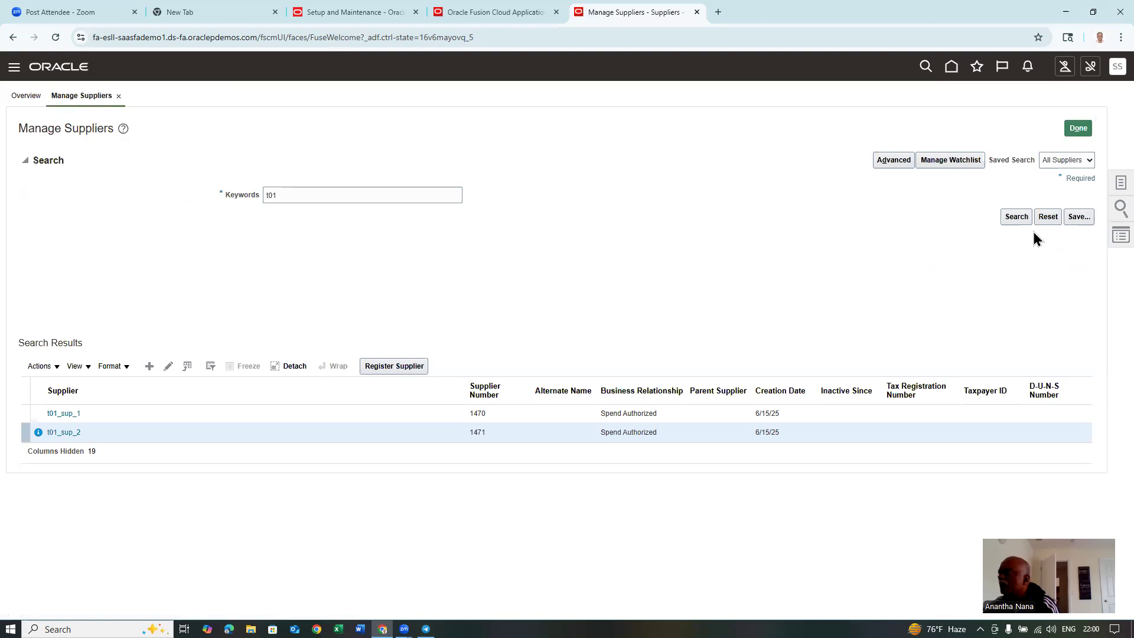
{"action": "left_click", "coordinate": [1075, 131]}
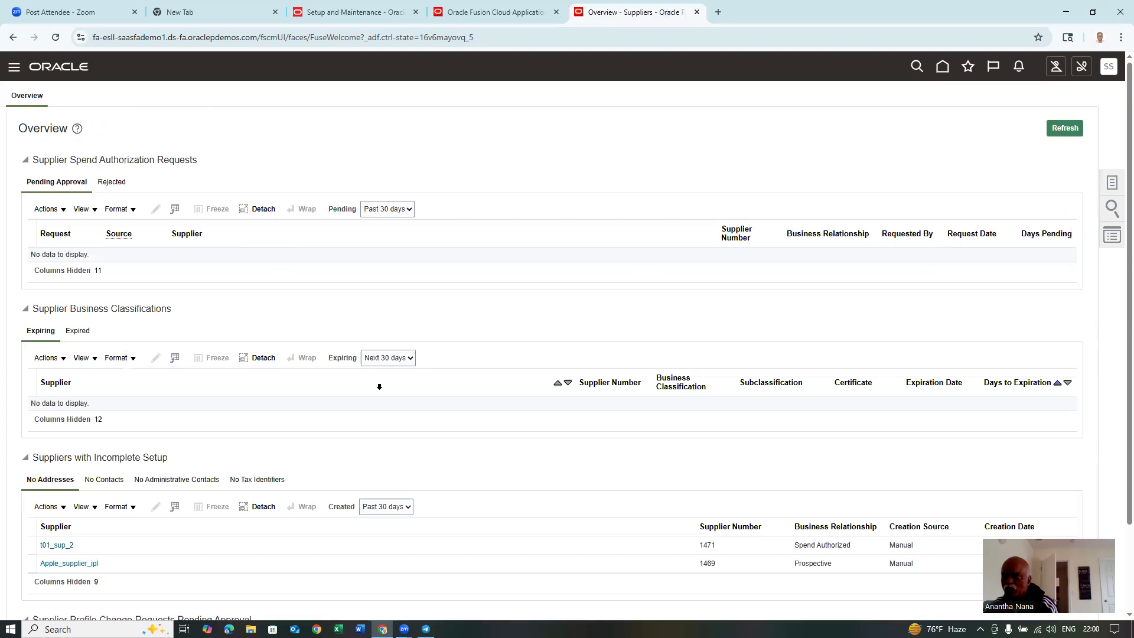
- Open pending profile change request 130042 for t01_sup_2 from the Overview page
{"action": "scroll", "coordinate": [379, 386], "scroll_direction": "down", "scroll_amount": 2}
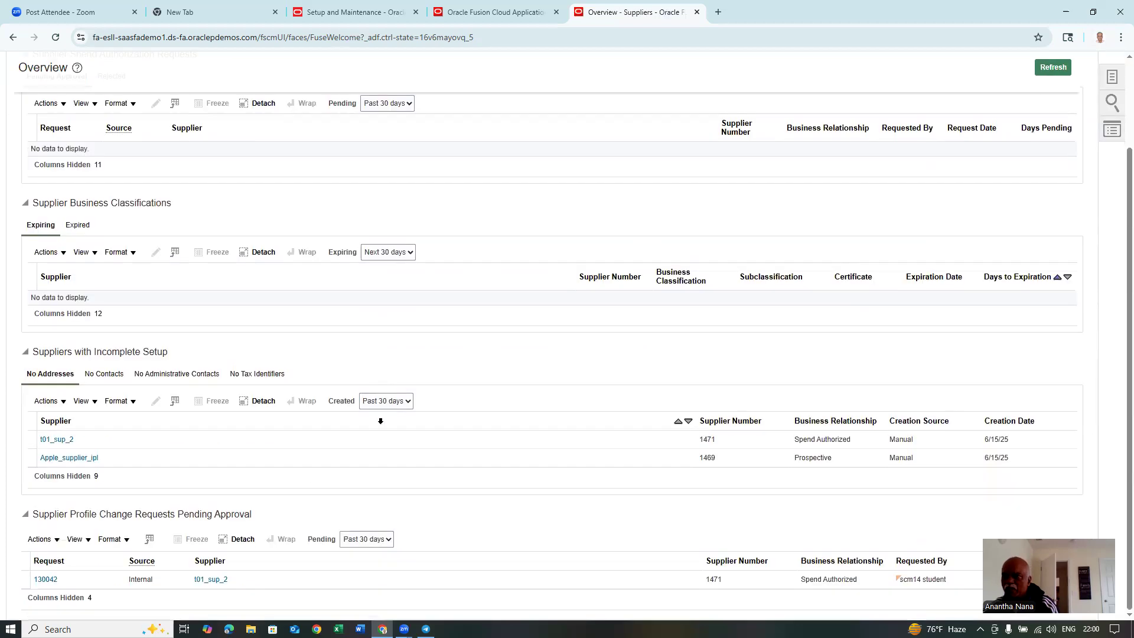
{"action": "left_click", "coordinate": [26, 438]}
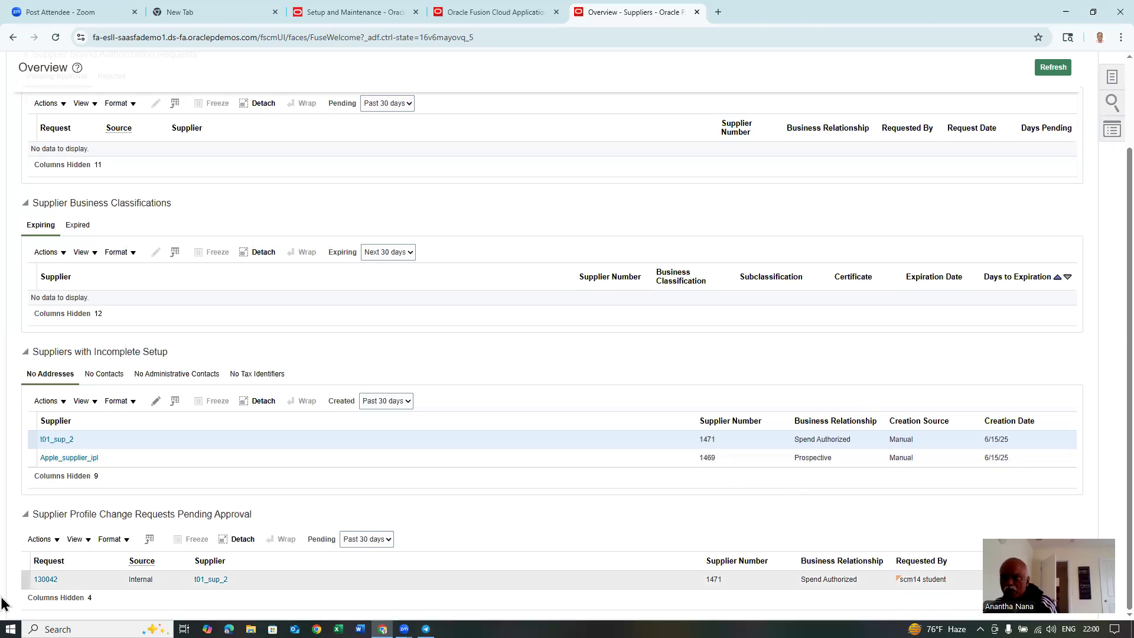
{"action": "left_click", "coordinate": [44, 581]}
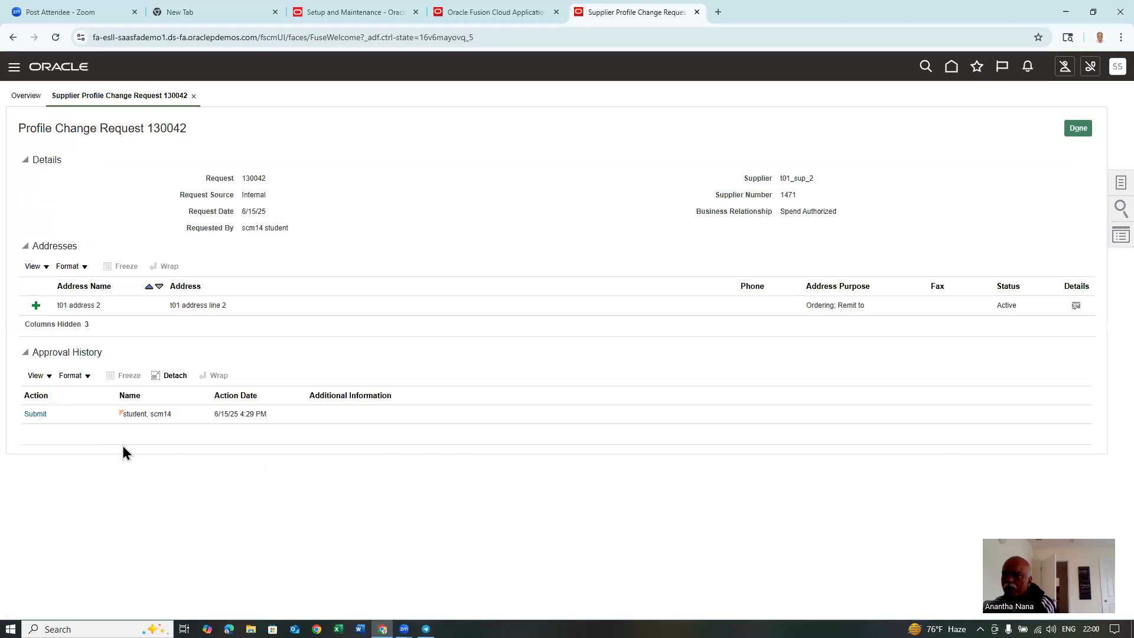
- Review the Submit step's assigned approver in Approval History, then close change request 130042
{"action": "left_click", "coordinate": [35, 415]}
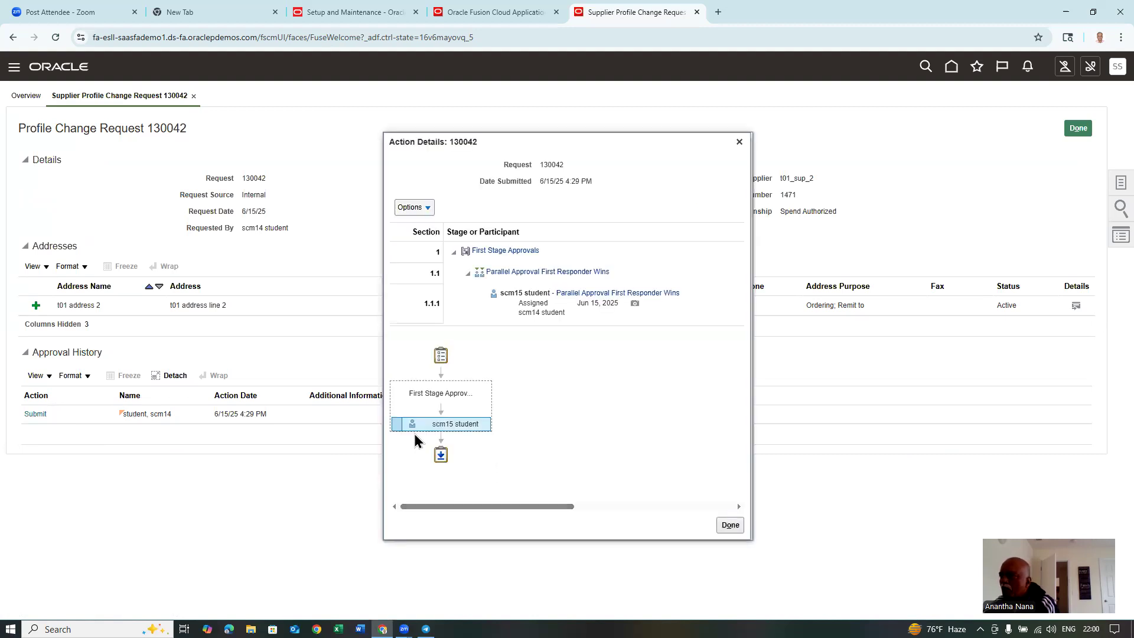
{"action": "mouse_move", "coordinate": [448, 425]}
{"action": "left_click", "coordinate": [739, 143]}
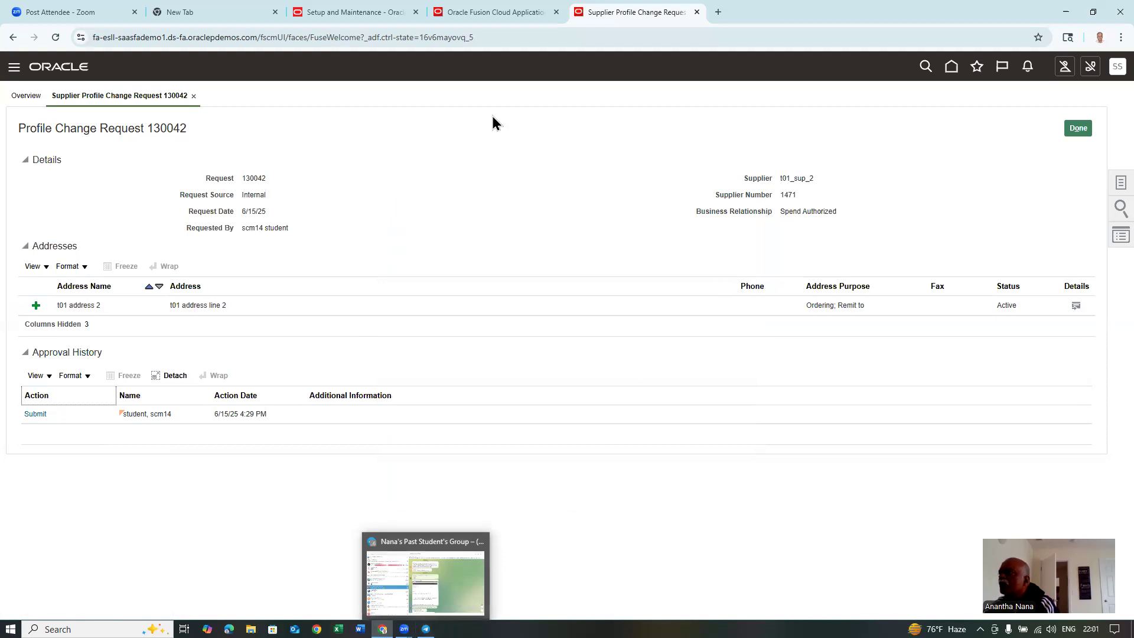
{"action": "left_click", "coordinate": [1086, 131]}
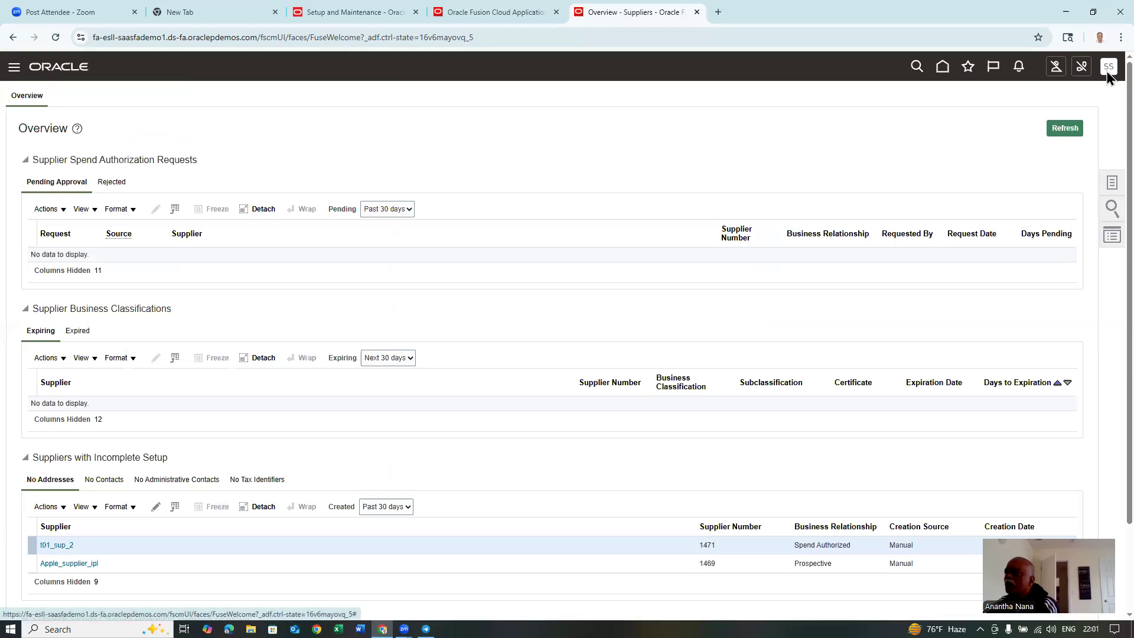
- Sign out, then sign back in under the approving user's account name
{"action": "left_click", "coordinate": [1107, 70]}
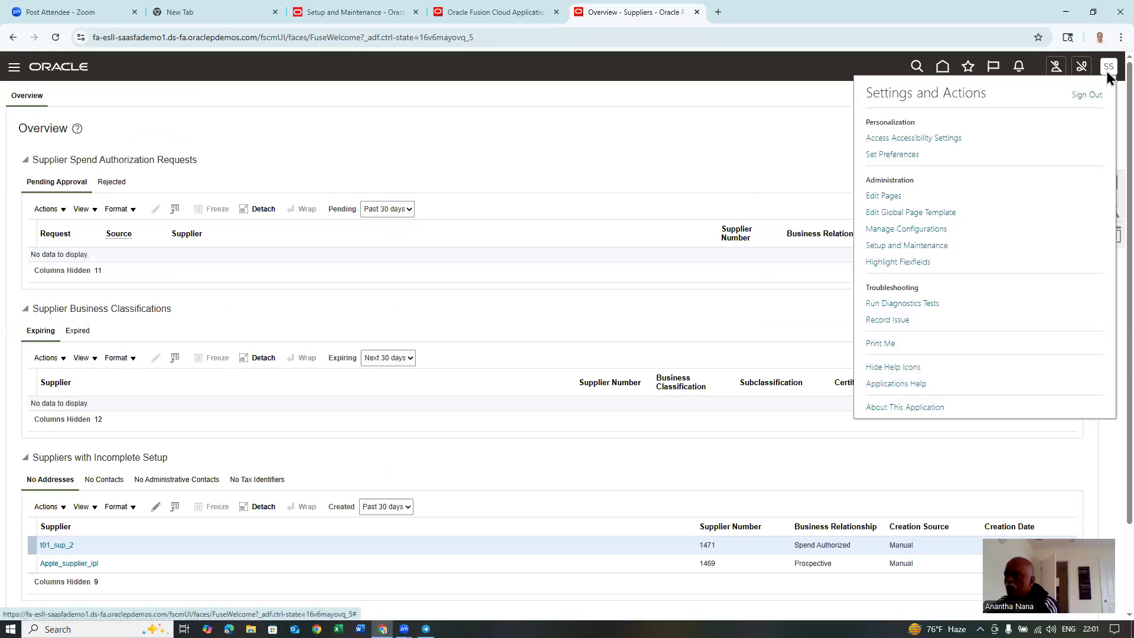
{"action": "left_click", "coordinate": [1088, 95]}
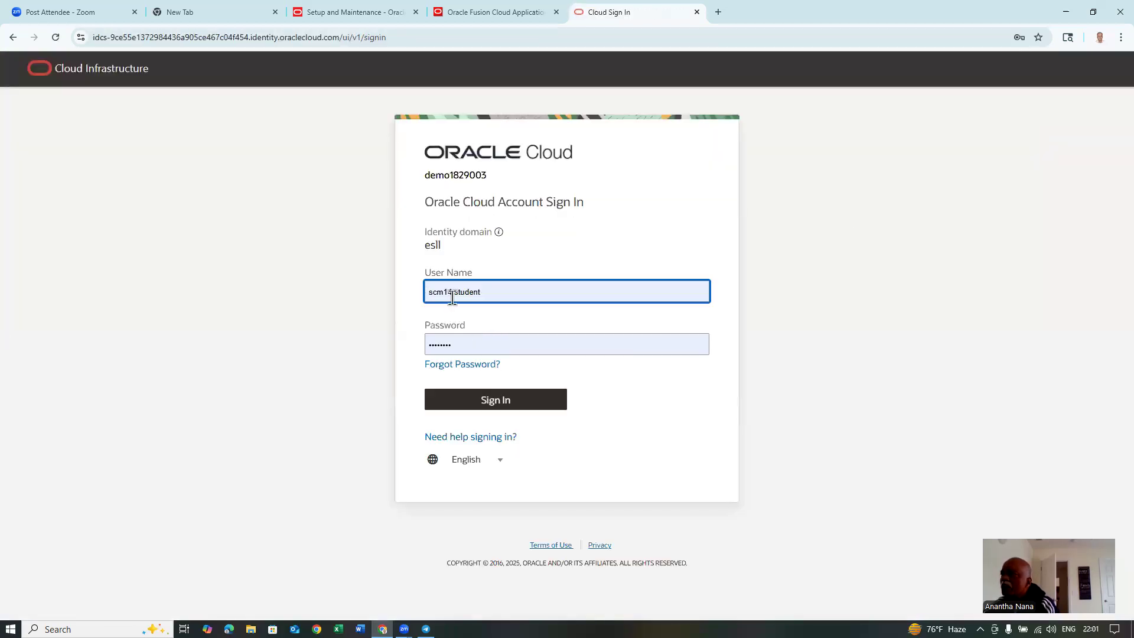
{"action": "left_click", "coordinate": [477, 342]}
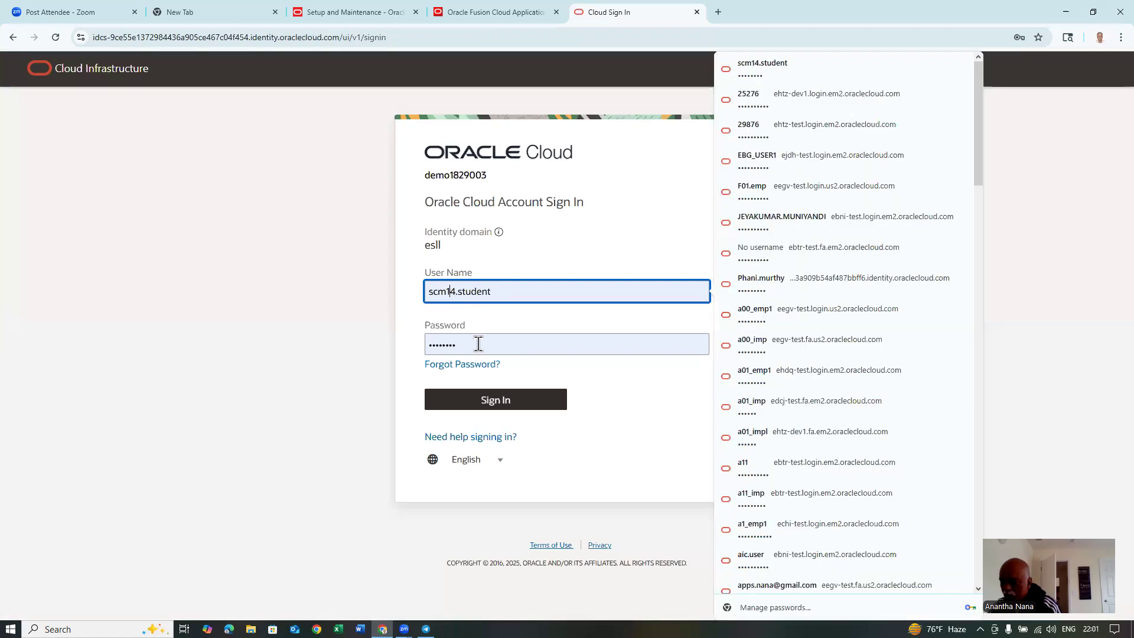
{"action": "key", "text": "Delete"}
{"action": "type", "text": "5"}
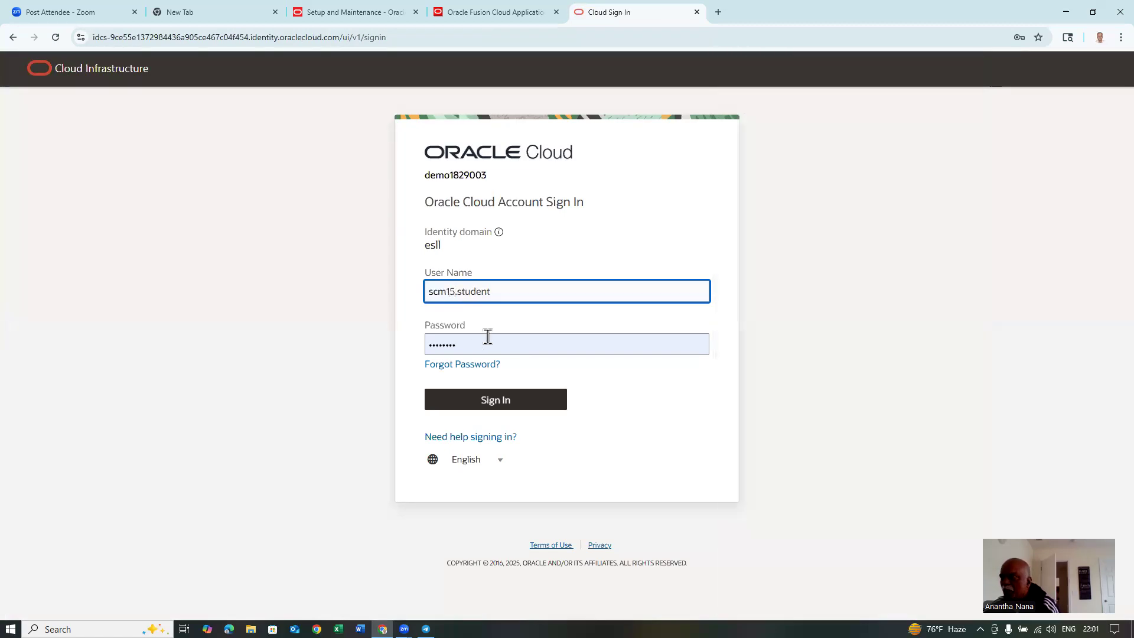
{"action": "left_click", "coordinate": [500, 405]}
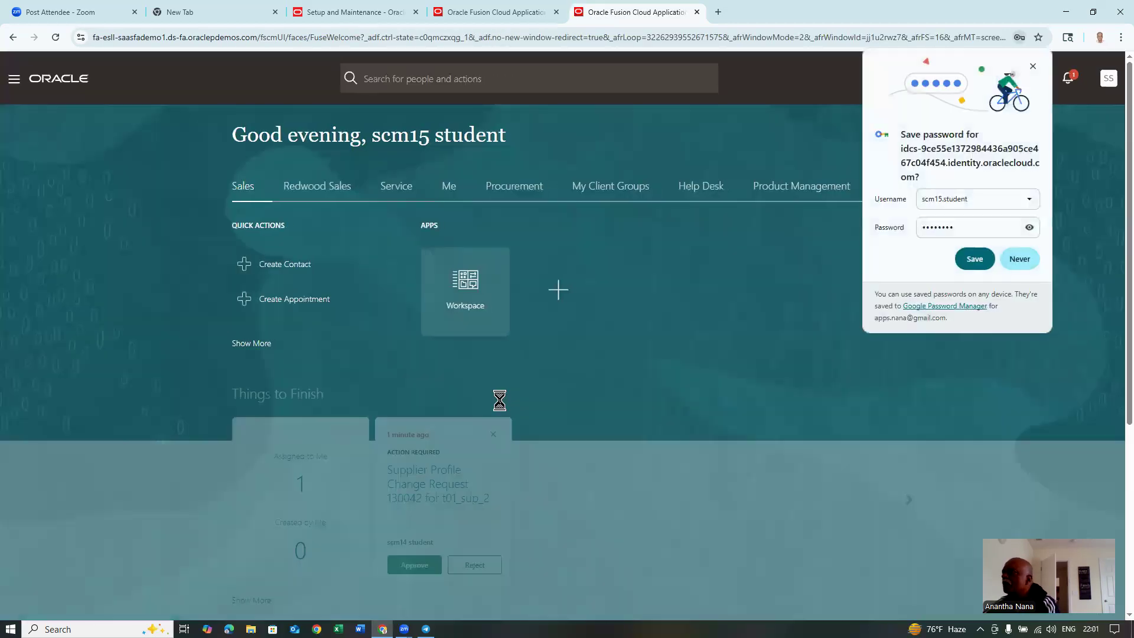
- Decline saving the password, approve the t01_sup_2 change request from Notifications, and close the list
{"action": "left_click", "coordinate": [1025, 260]}
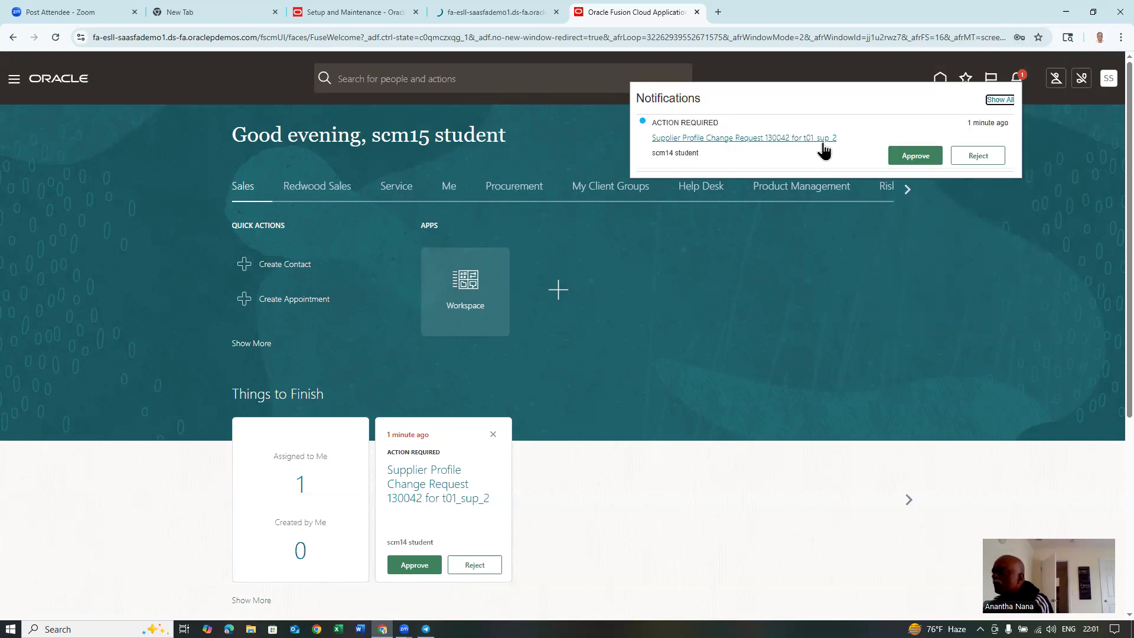
{"action": "left_click", "coordinate": [914, 156]}
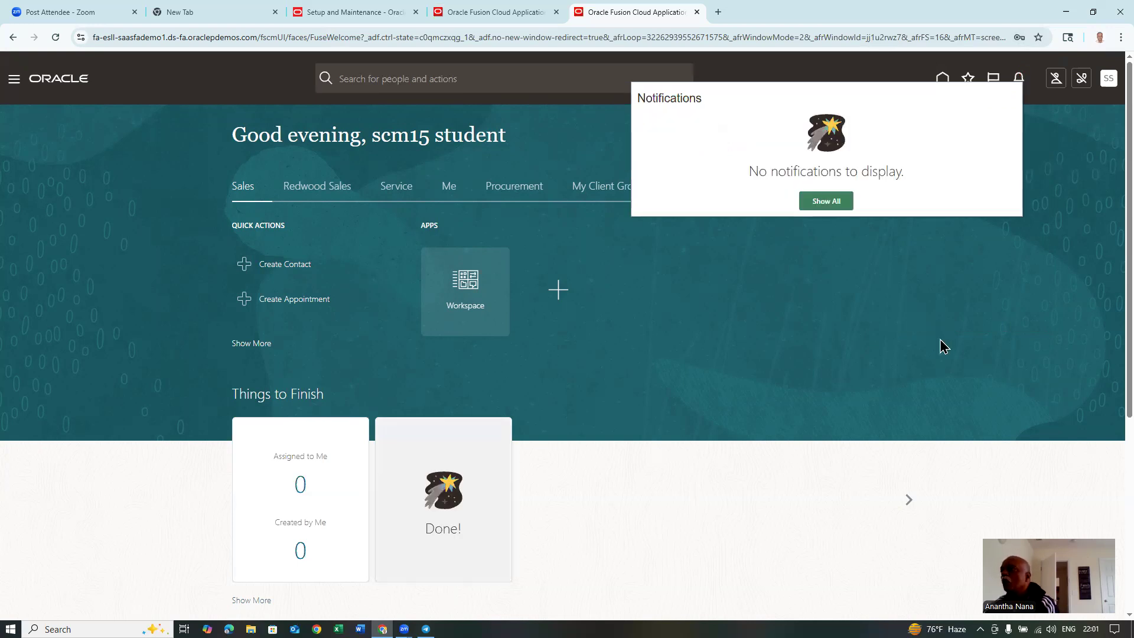
{"action": "left_click", "coordinate": [943, 346]}
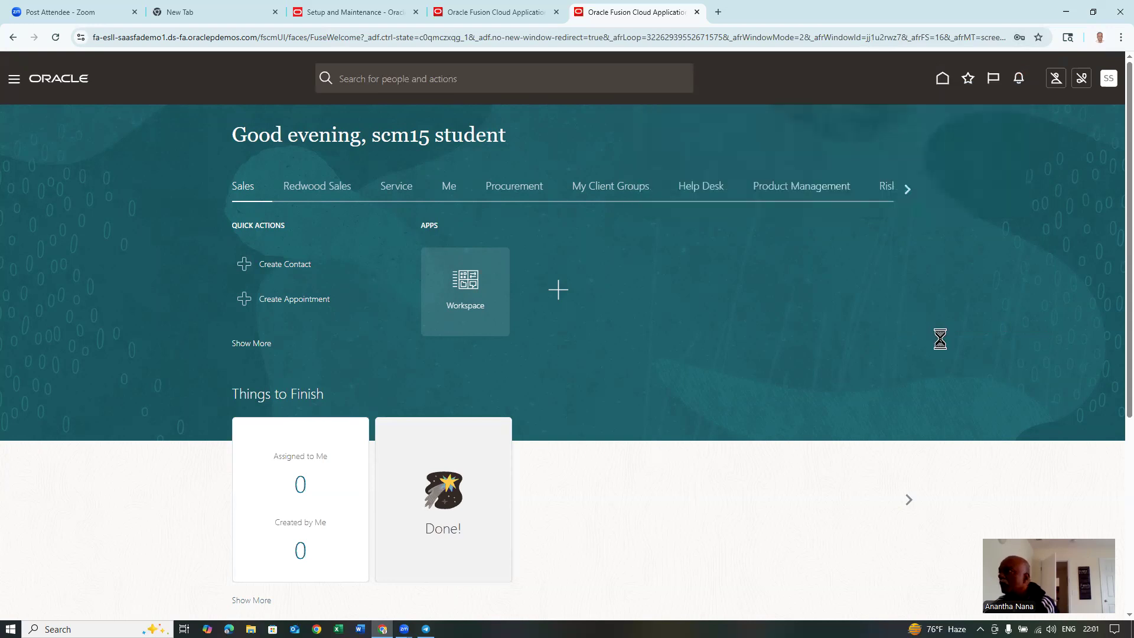
- Sign back in as the requesting user and open the Suppliers work area under Procurement
{"action": "left_click", "coordinate": [1108, 82]}
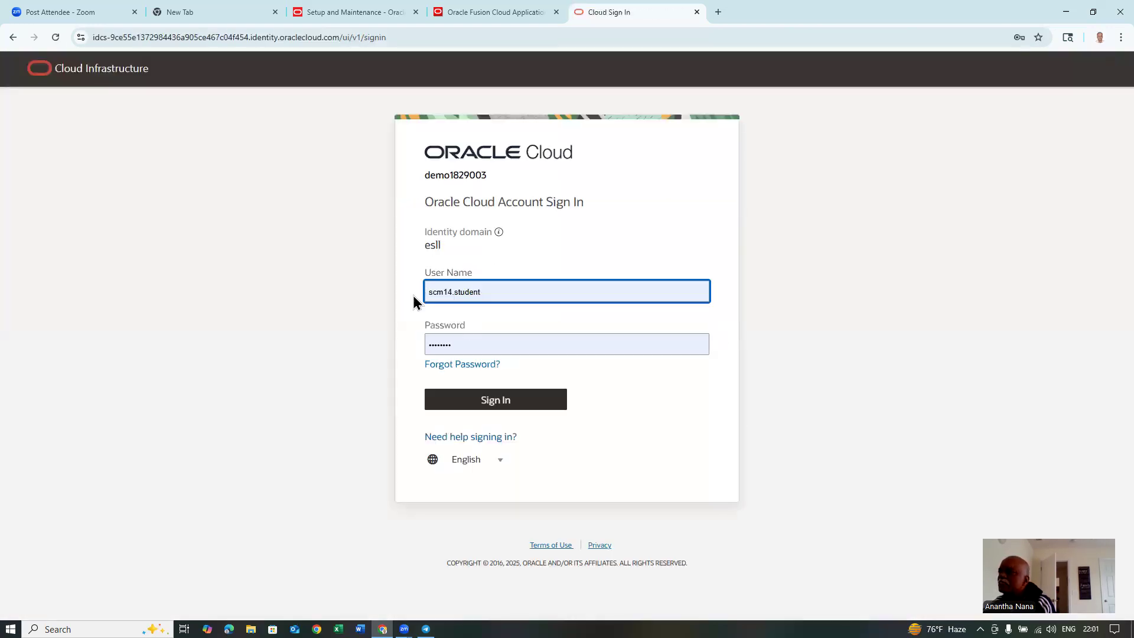
{"action": "left_click", "coordinate": [513, 403]}
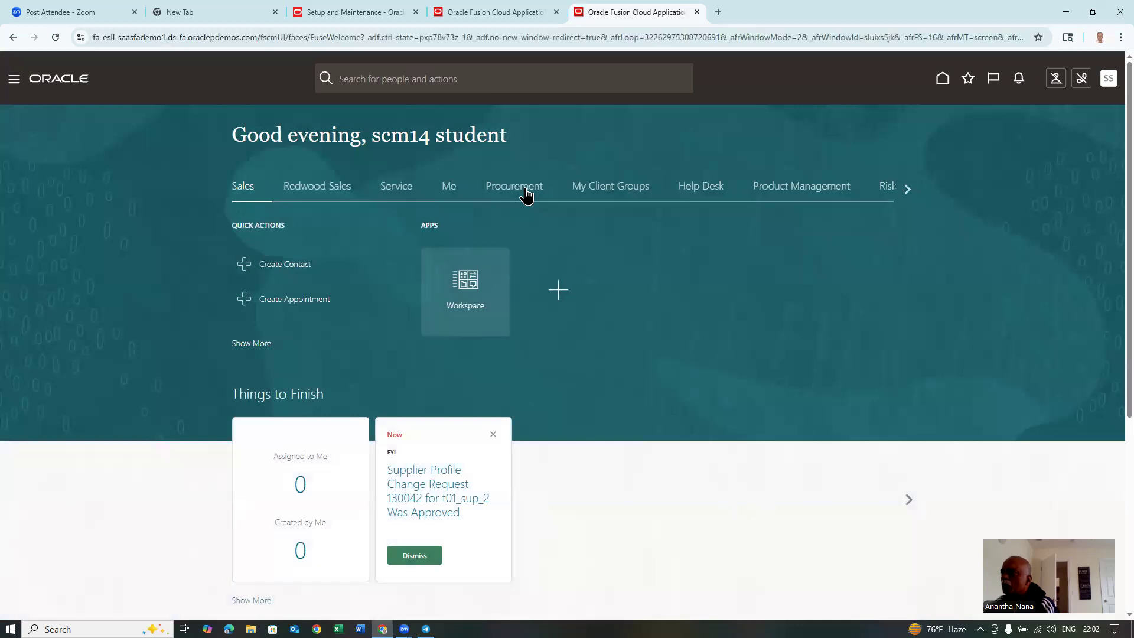
{"action": "left_click", "coordinate": [525, 193]}
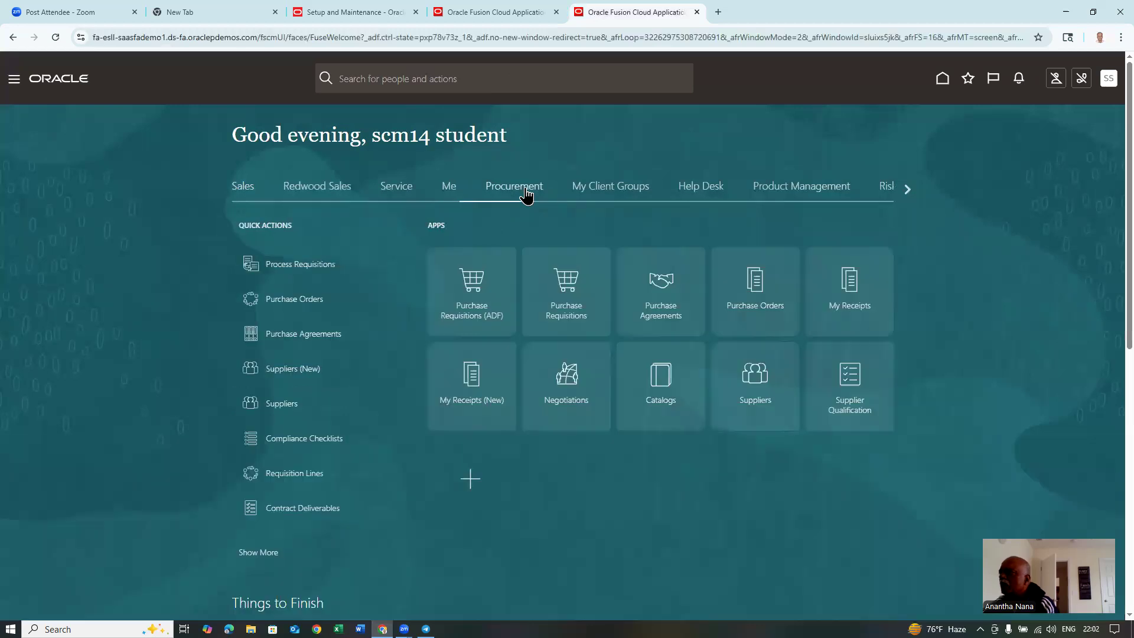
{"action": "left_click", "coordinate": [745, 407]}
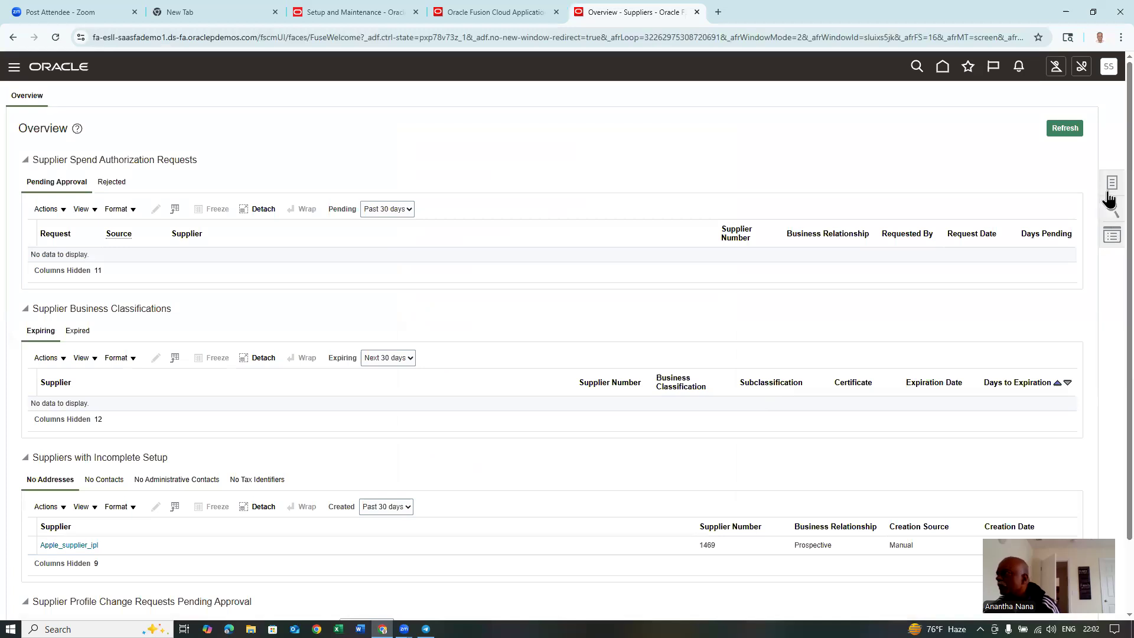
- Search Manage Suppliers for keyword t01 and open supplier t01_sup_2's profile
{"action": "left_click", "coordinate": [1112, 184]}
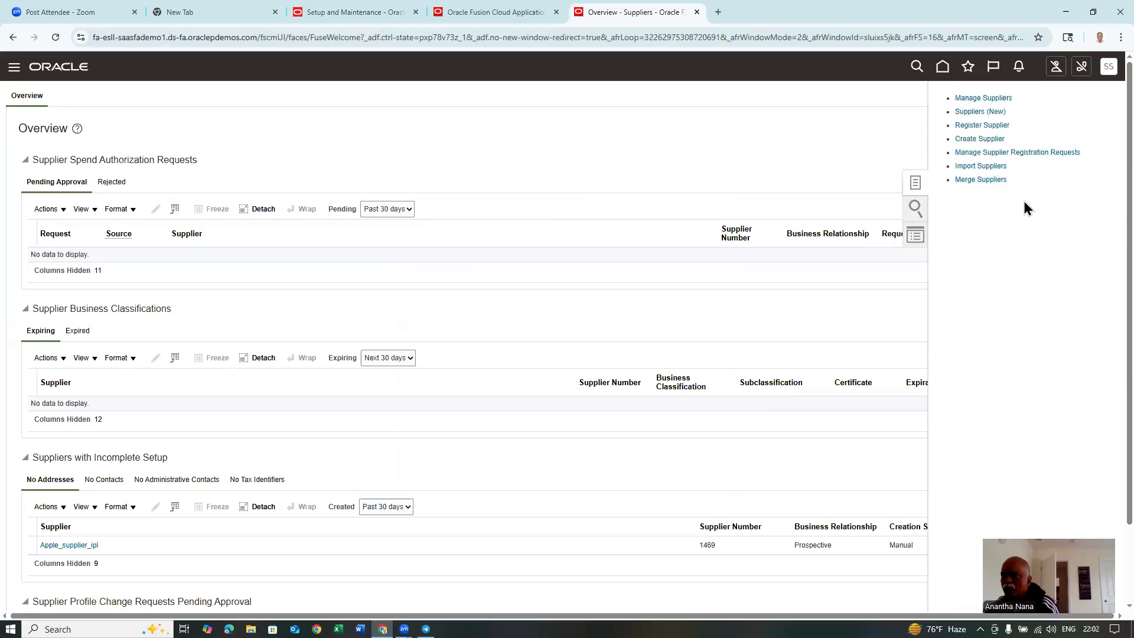
{"action": "scroll", "coordinate": [147, 300], "scroll_direction": "down", "scroll_amount": 2}
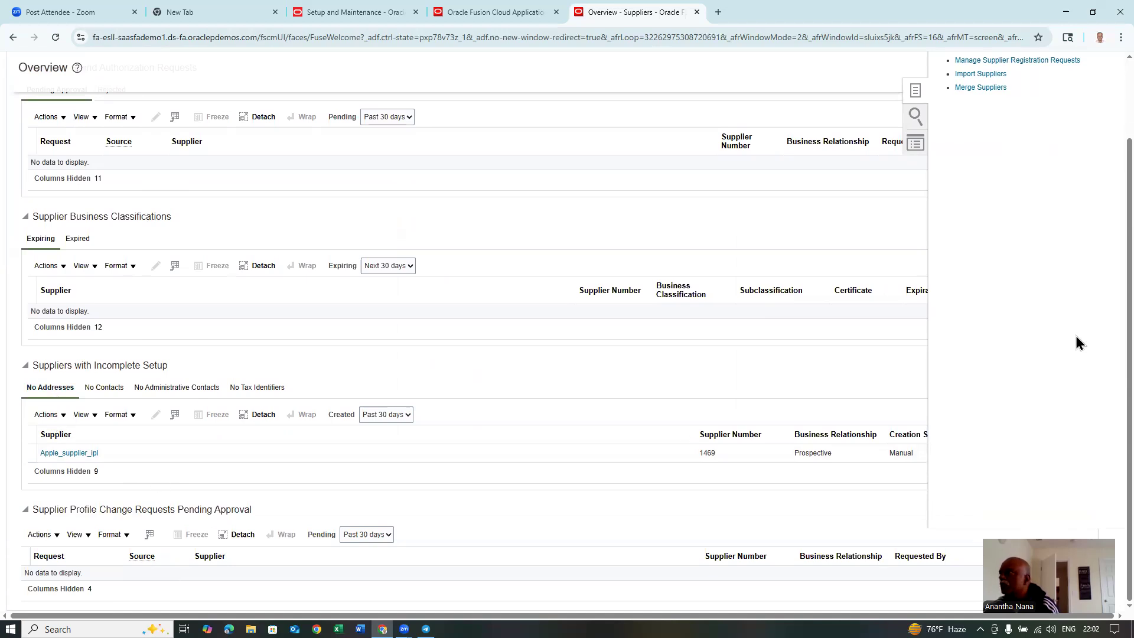
{"action": "scroll", "coordinate": [1077, 343], "scroll_direction": "up", "scroll_amount": 2}
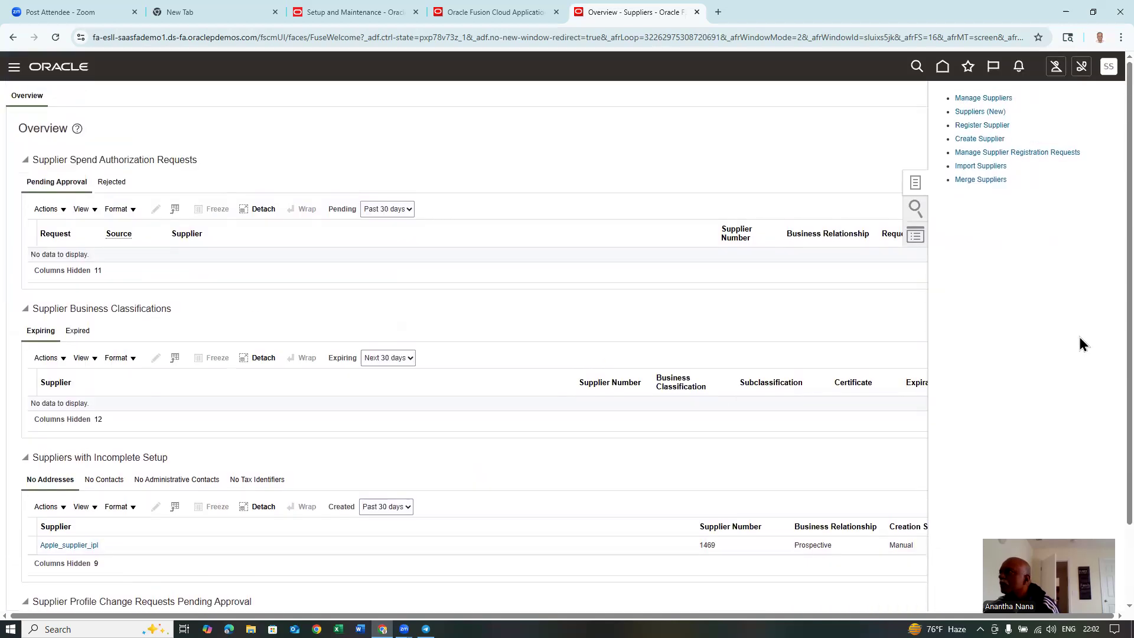
{"action": "left_click", "coordinate": [985, 98]}
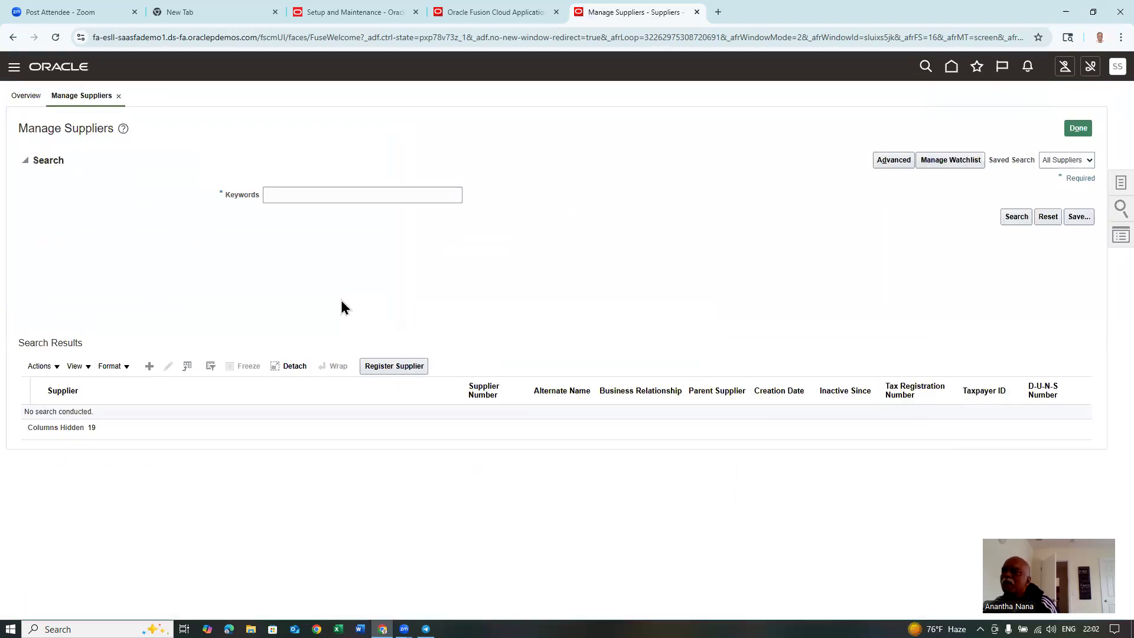
{"action": "left_click", "coordinate": [342, 194]}
{"action": "type", "text": "t01"}
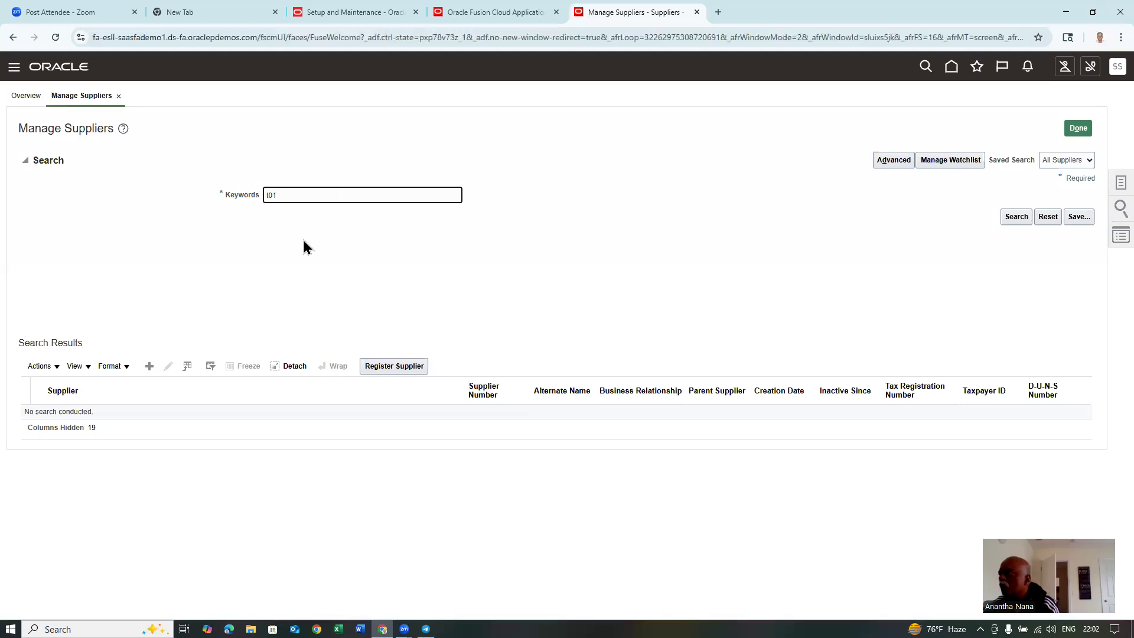
{"action": "left_click", "coordinate": [1016, 217]}
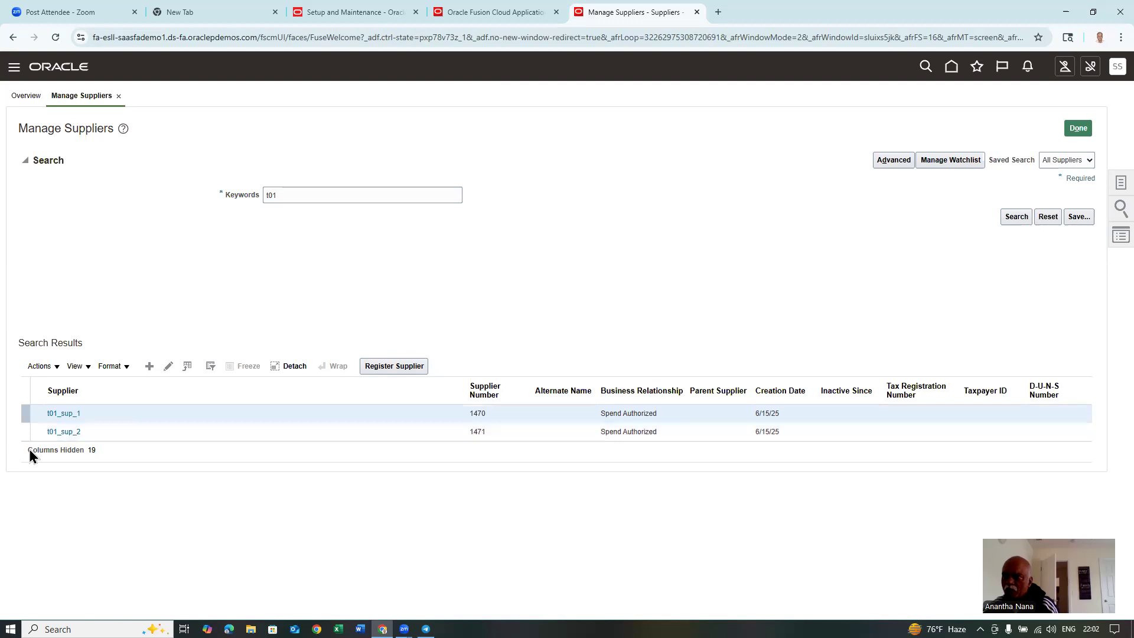
{"action": "left_click", "coordinate": [66, 432]}
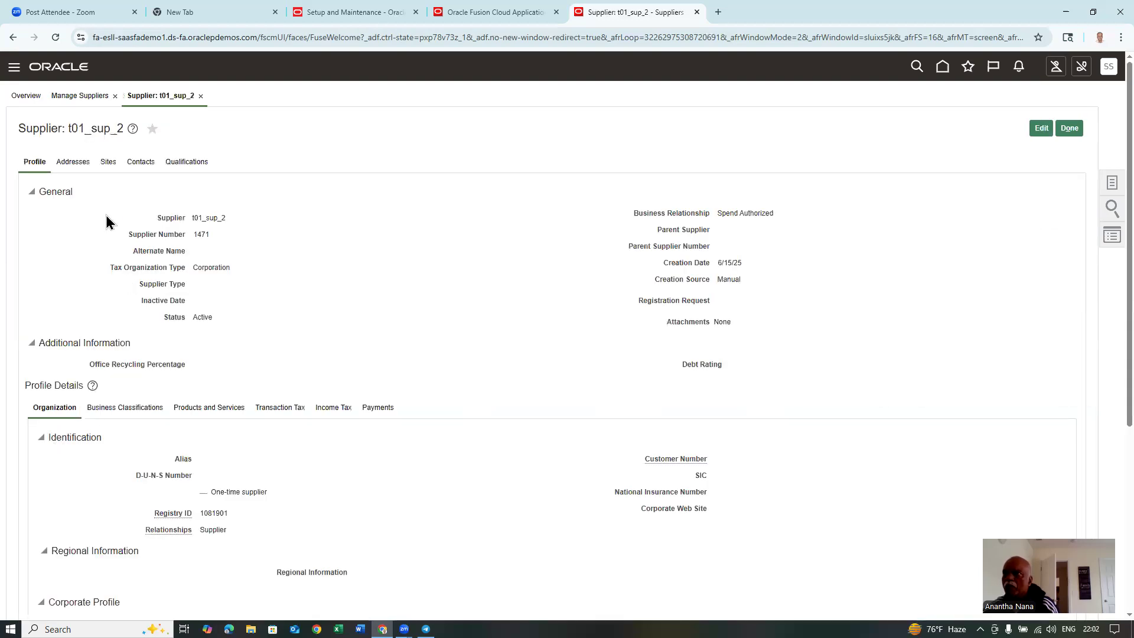
- Check t01_sup_2's active address and empty contacts list, then put the supplier into edit mode
{"action": "left_click", "coordinate": [73, 163]}
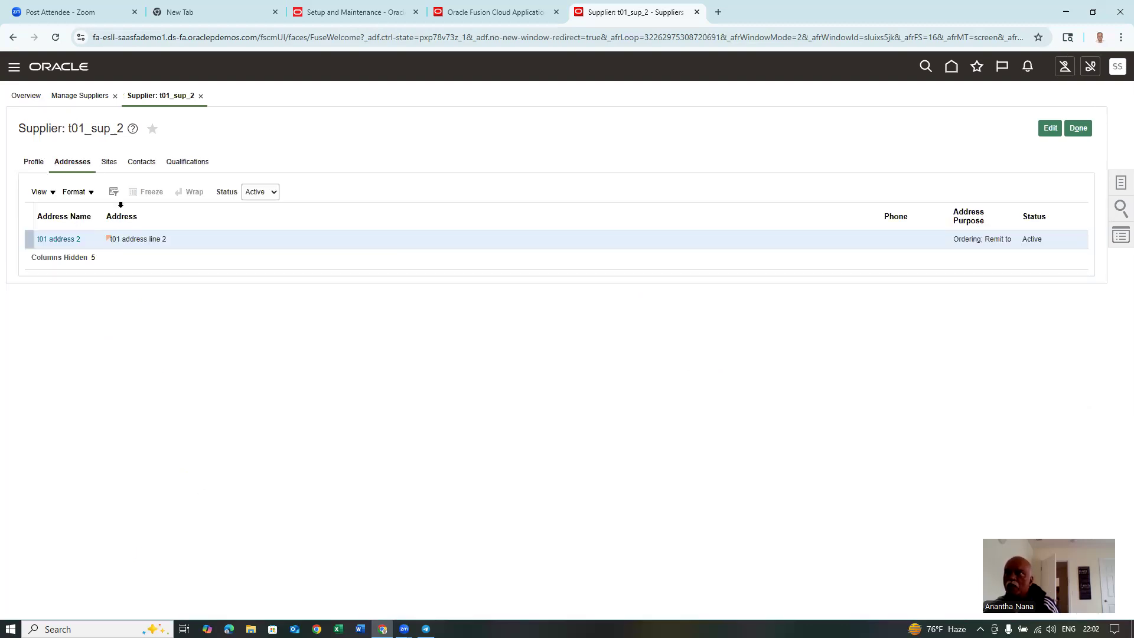
{"action": "left_click", "coordinate": [144, 163]}
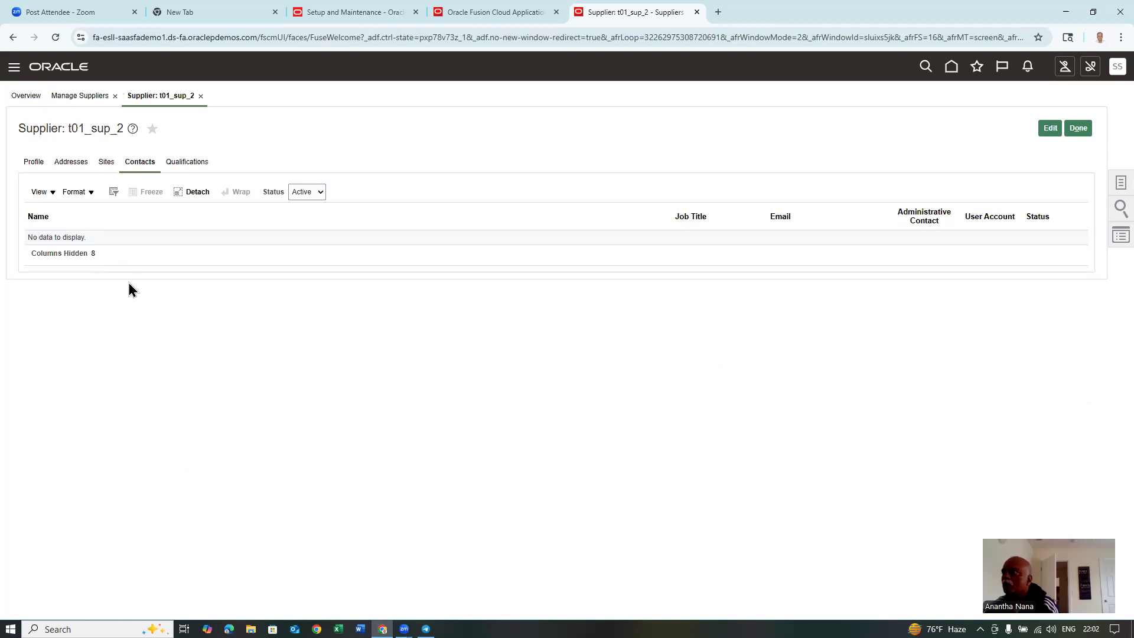
{"action": "left_click", "coordinate": [1055, 128]}
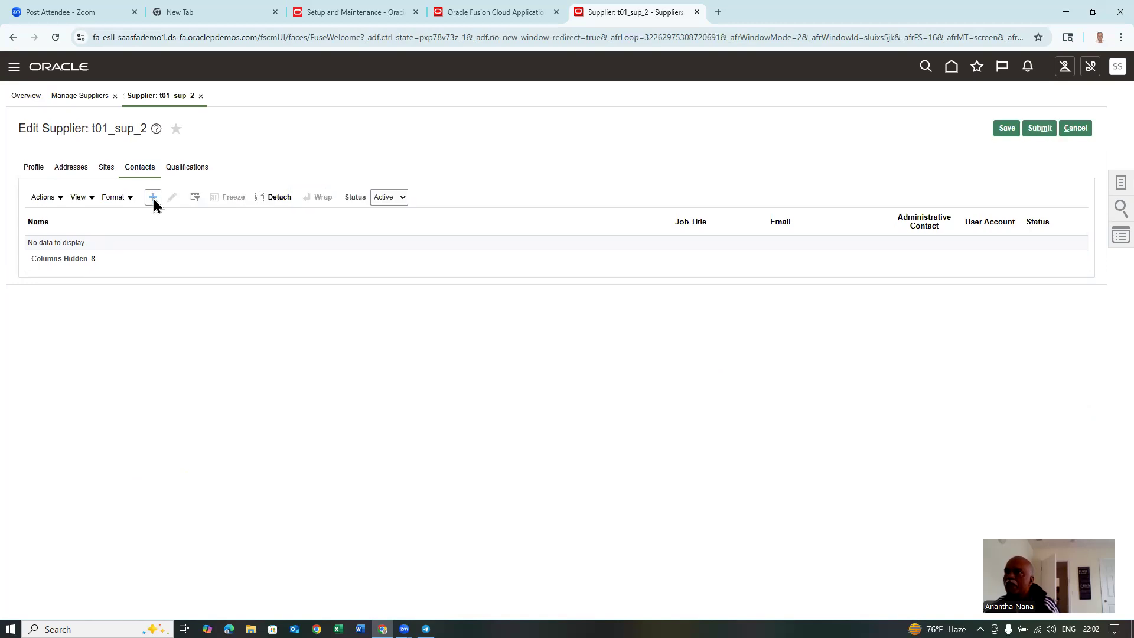
{"action": "left_click", "coordinate": [155, 196]}
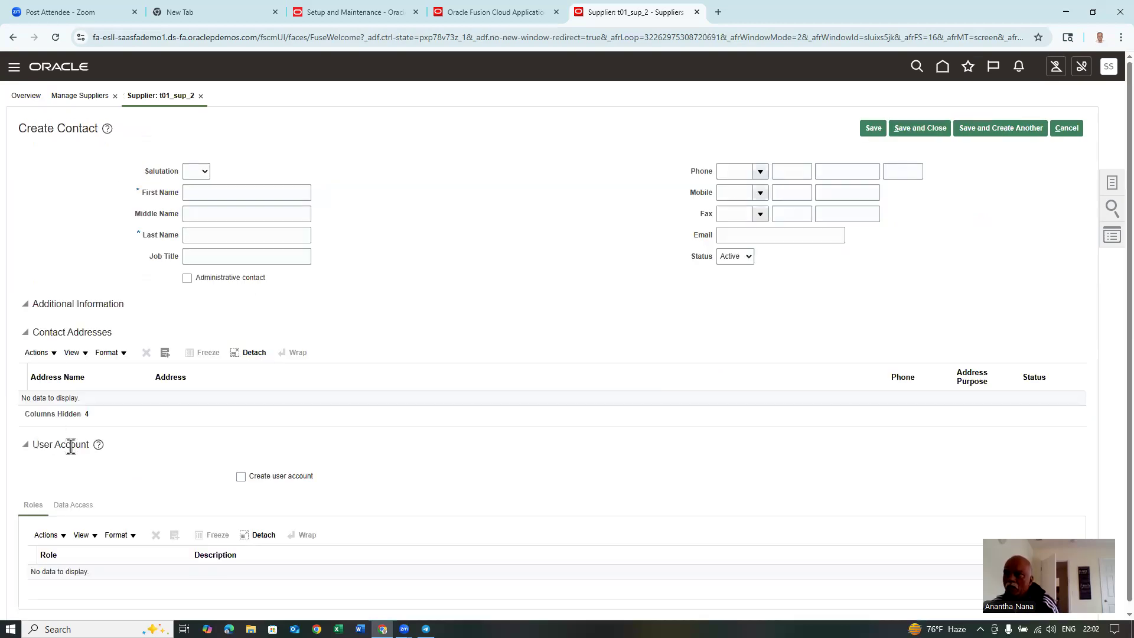
{"action": "left_click", "coordinate": [39, 352]}
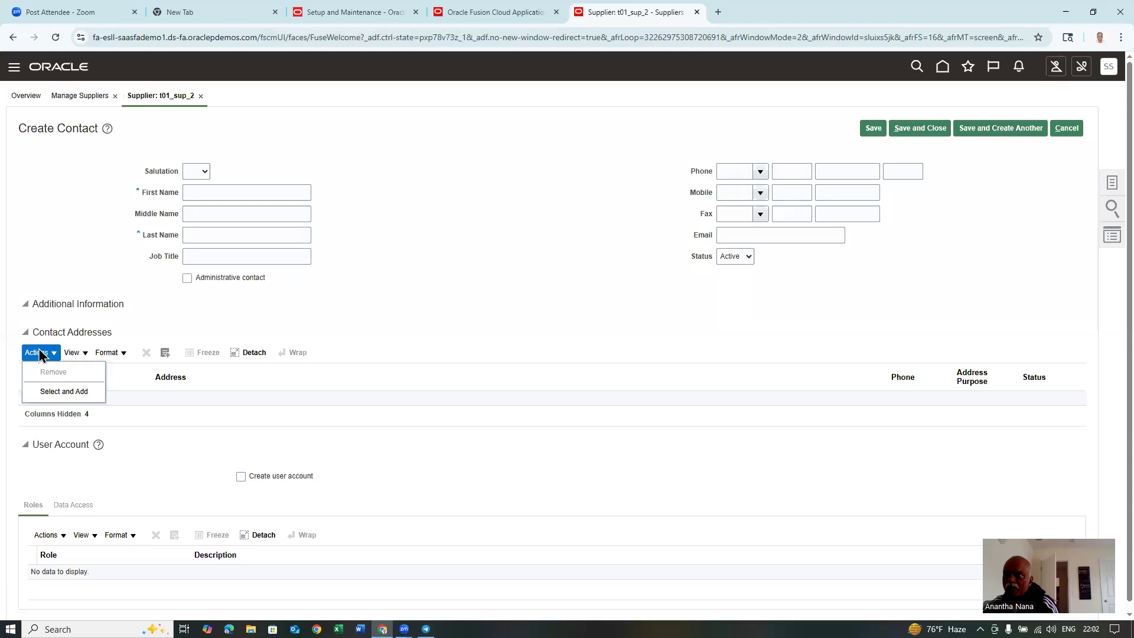
{"action": "left_click", "coordinate": [62, 392]}
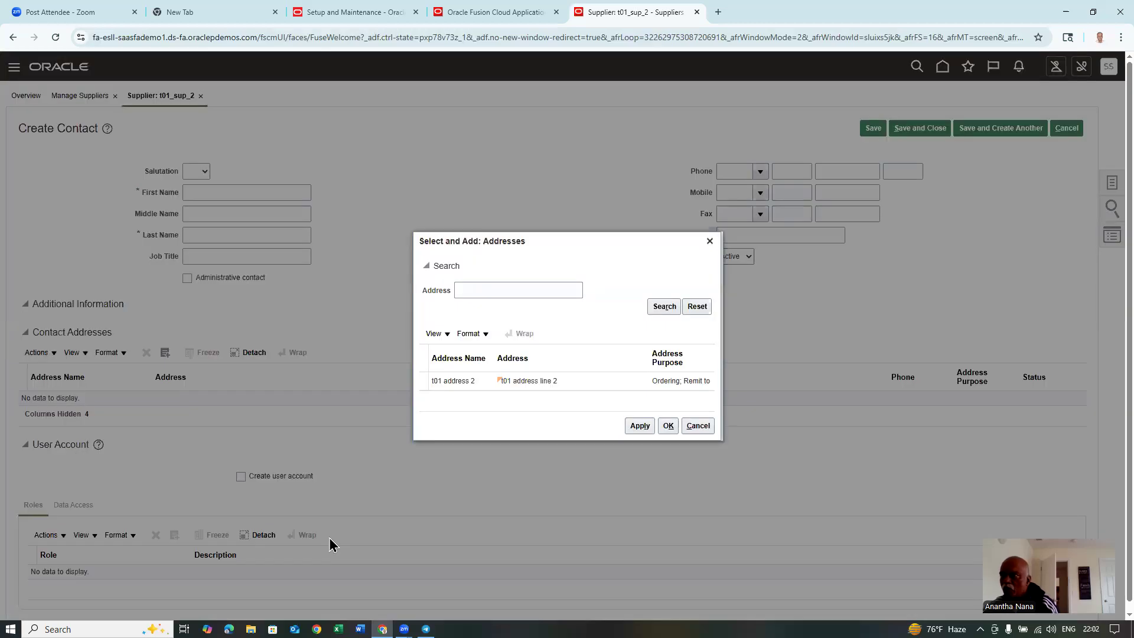
{"action": "left_click", "coordinate": [597, 380]}
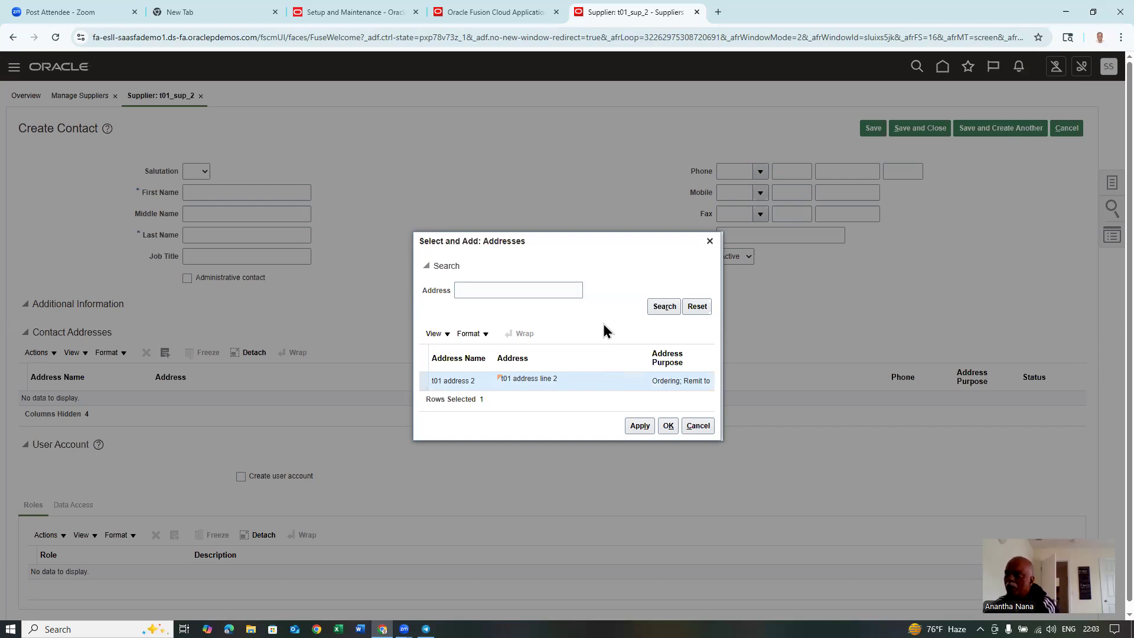
{"action": "left_click", "coordinate": [698, 426]}
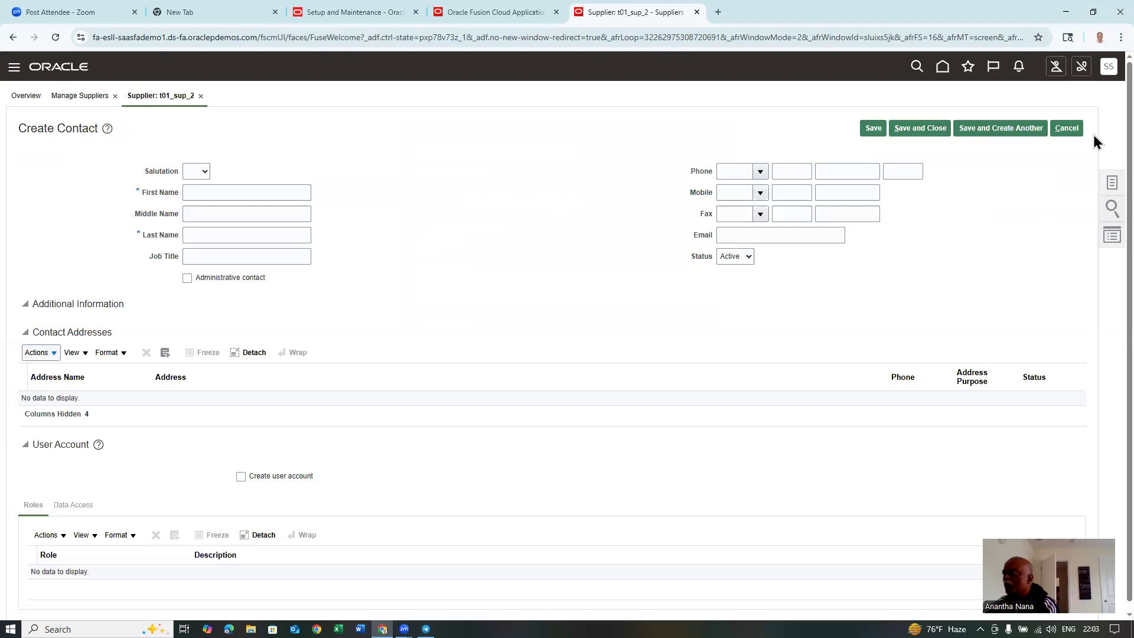
{"action": "left_click", "coordinate": [1067, 128]}
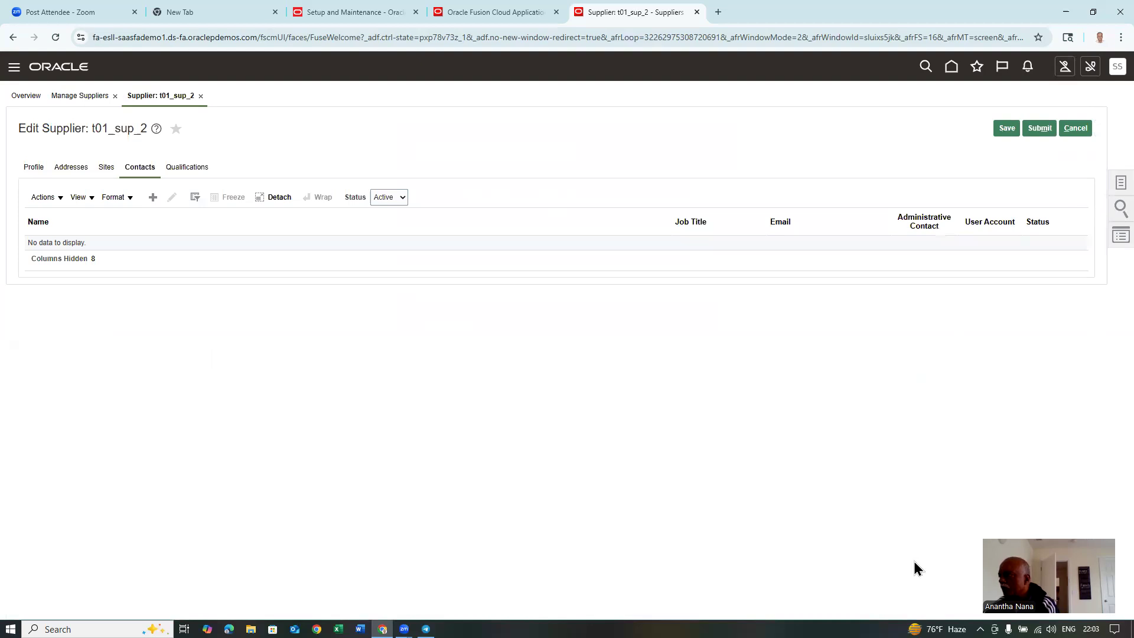
{"action": "left_click", "coordinate": [914, 561]}
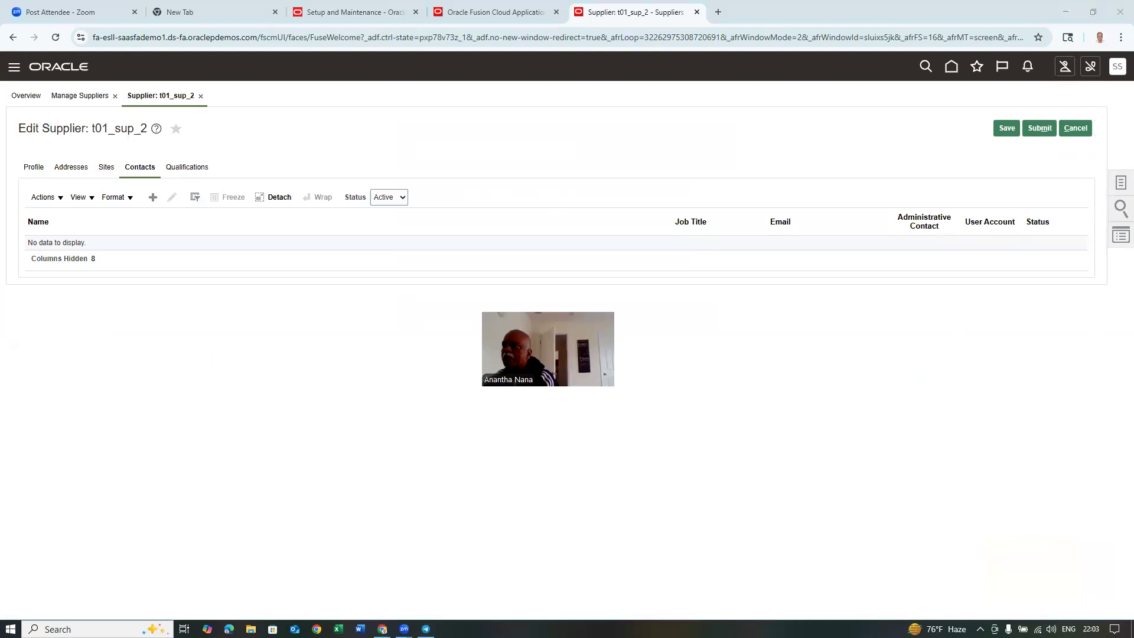